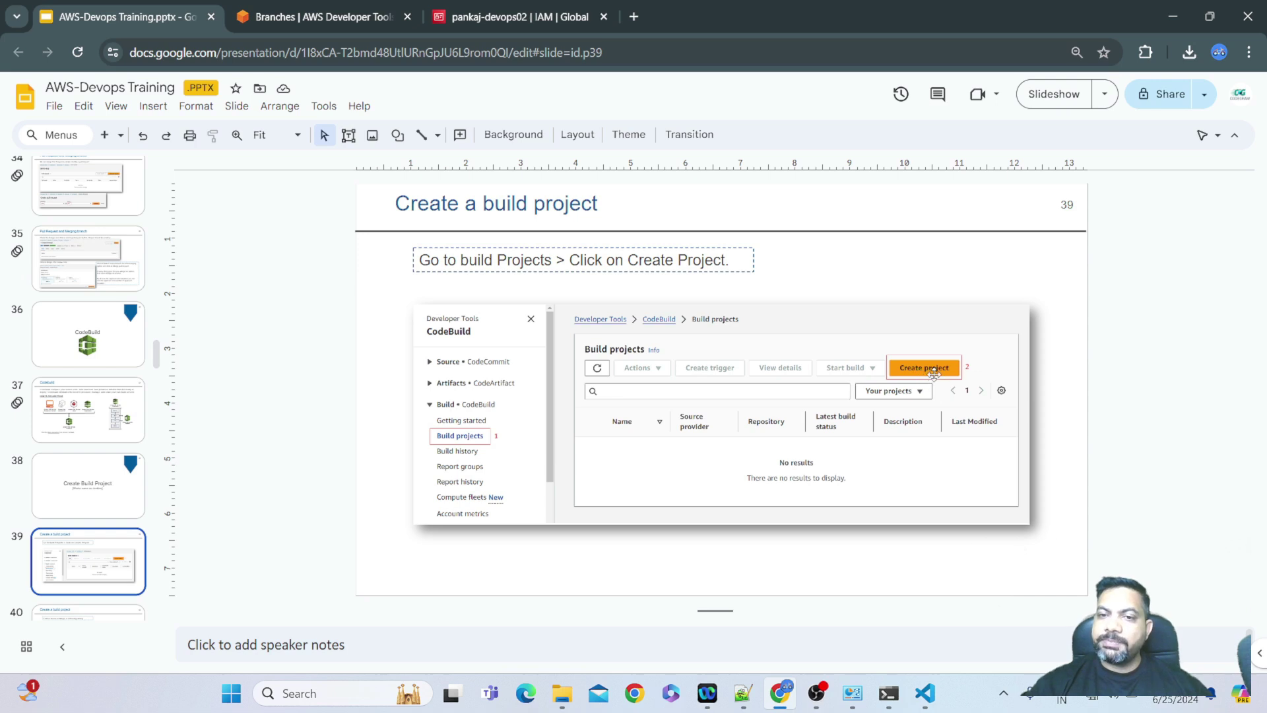
Open the form for creating a new CodeBuild project in the AWS console, leaving the CodeCommit branches page
key("Down")
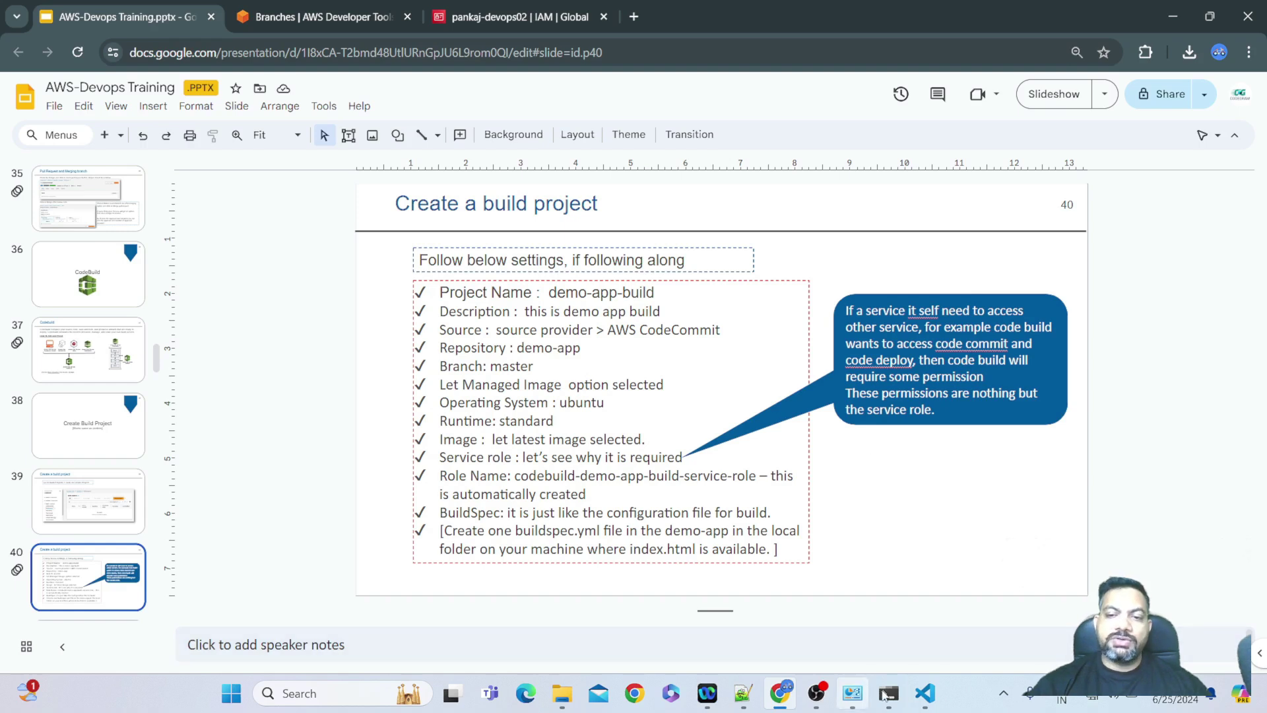
left_click(315, 20)
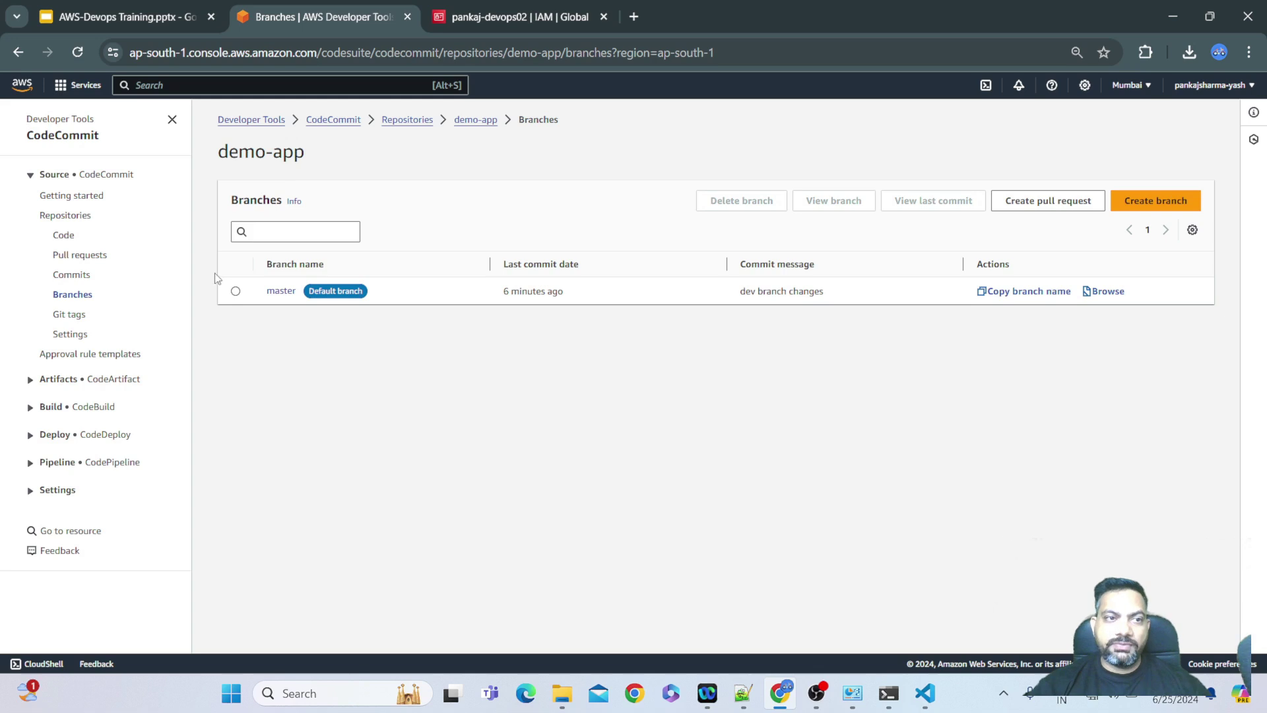
left_click(30, 407)
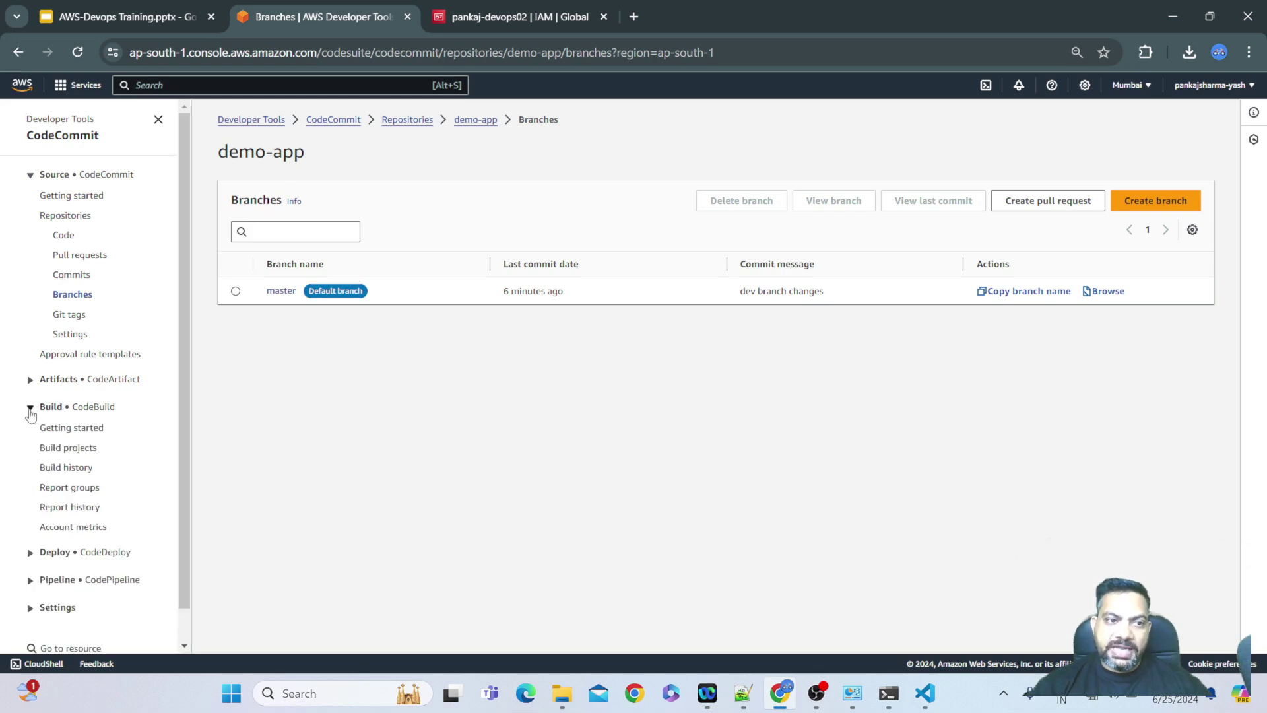
left_click(70, 451)
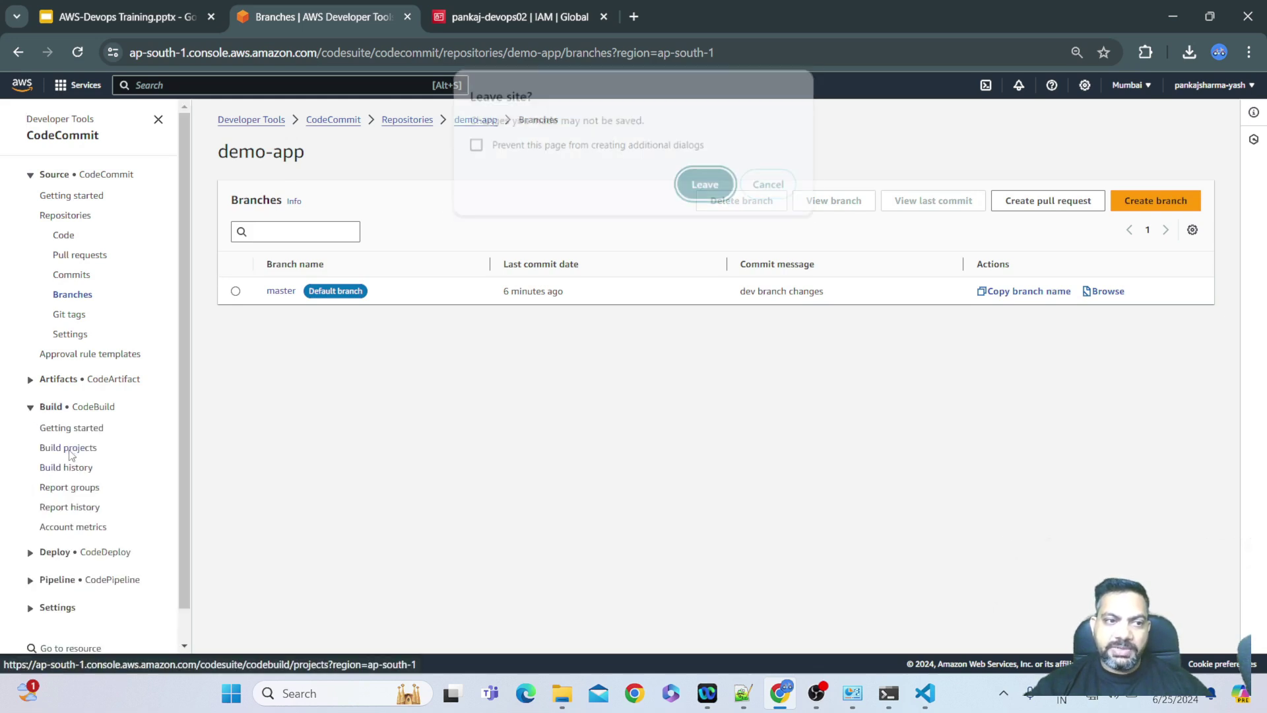
left_click(712, 185)
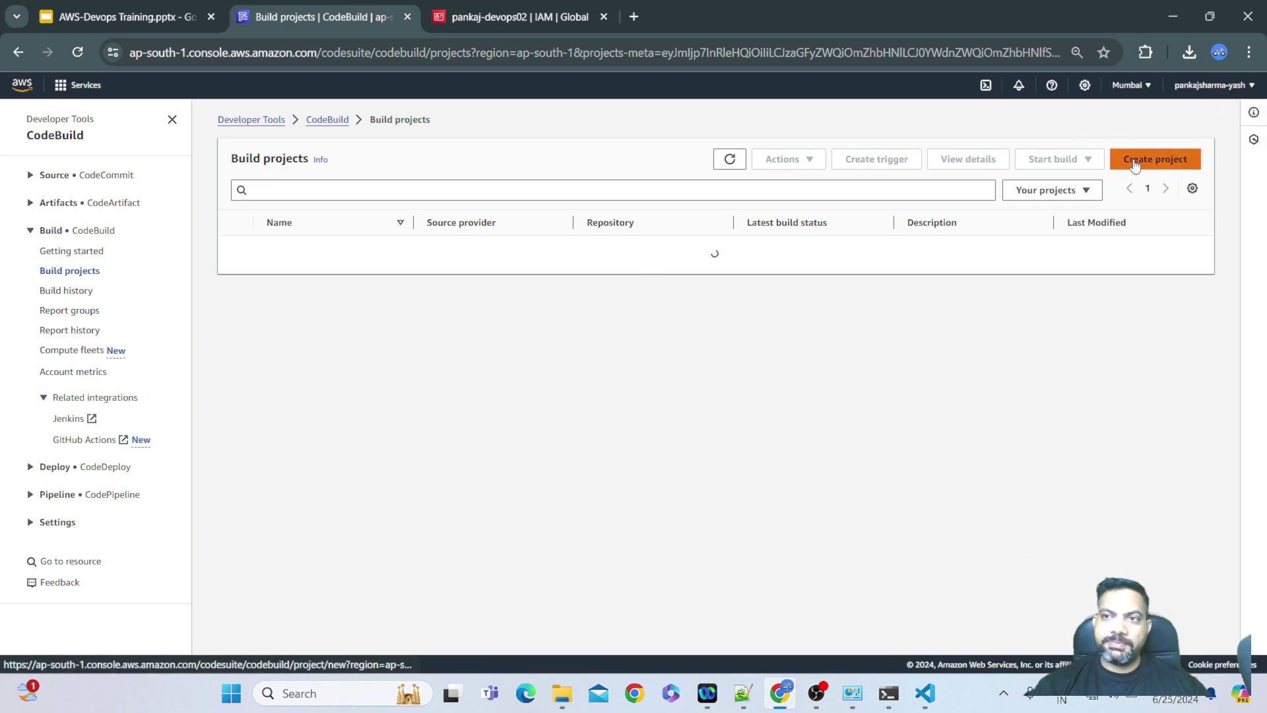
left_click(1135, 162)
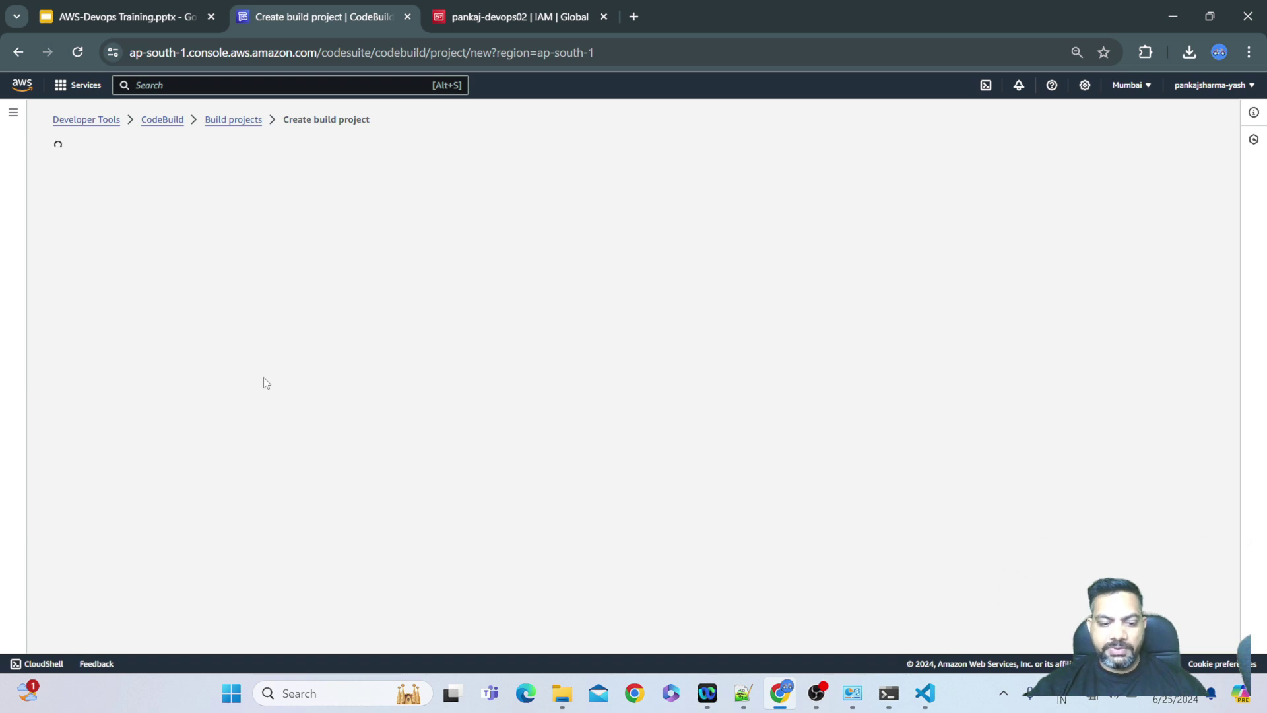
key("alt+Tab")
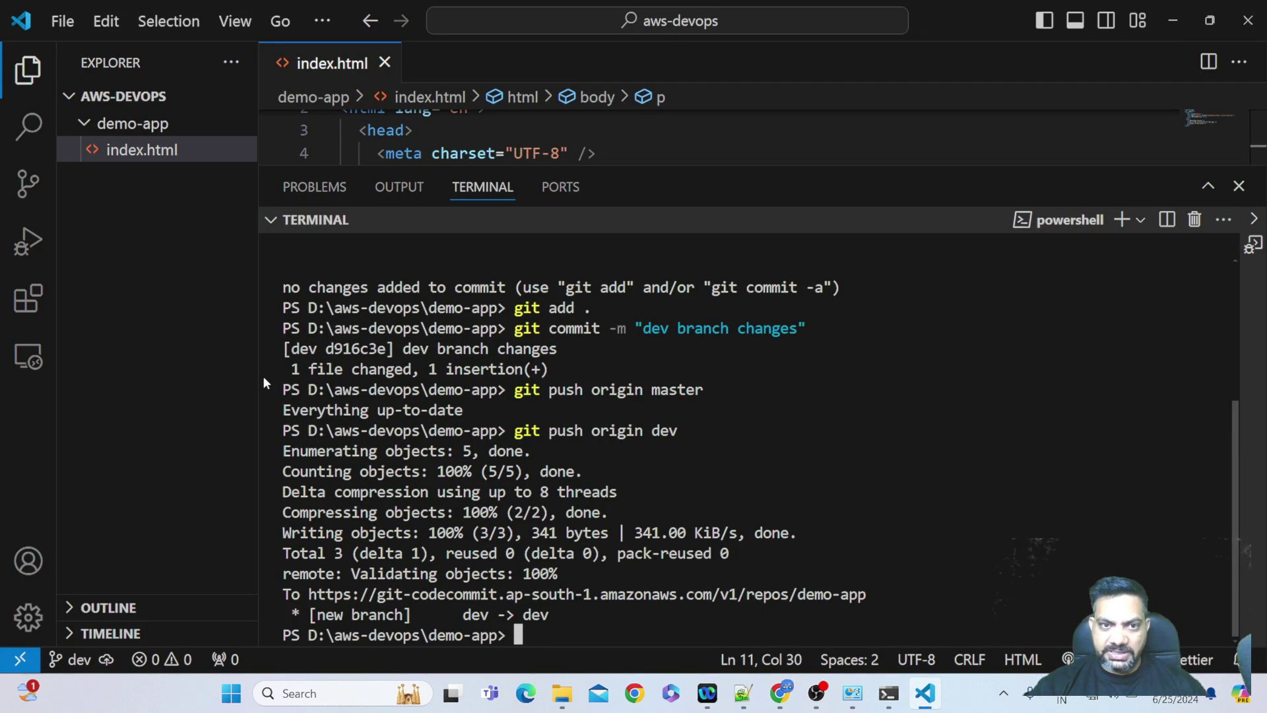
key("alt+Tab")
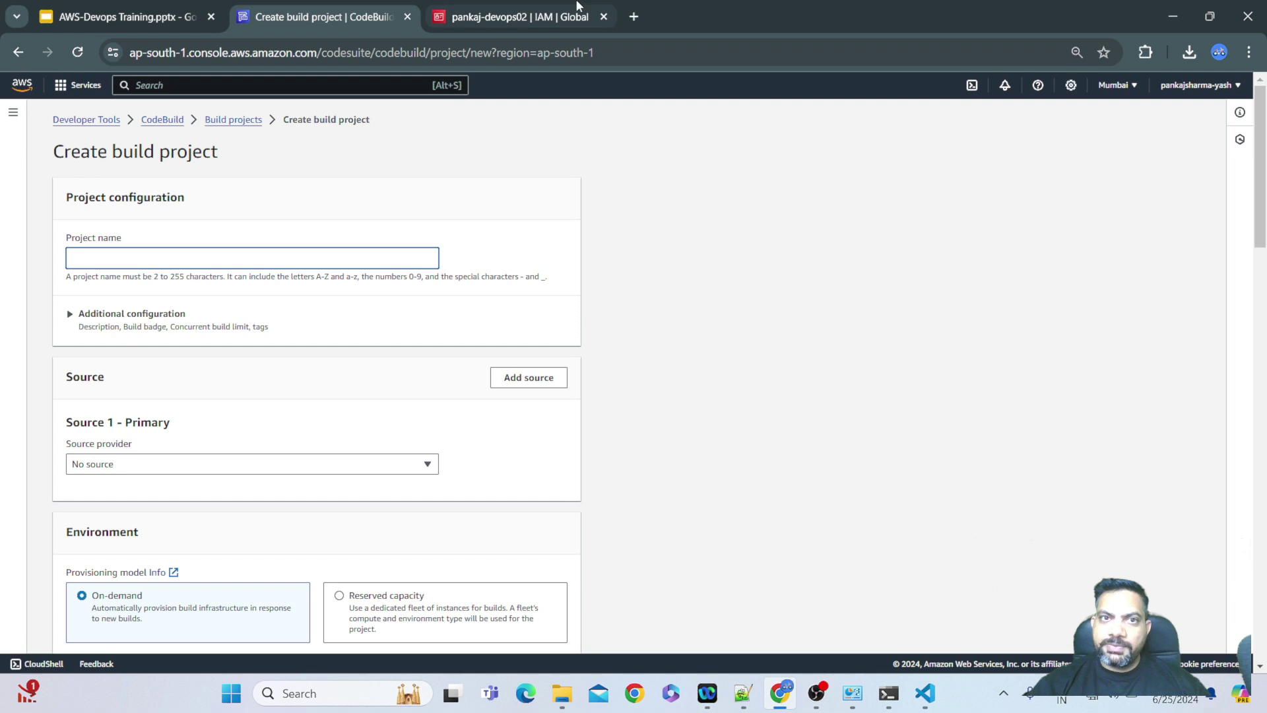
left_click(505, 18)
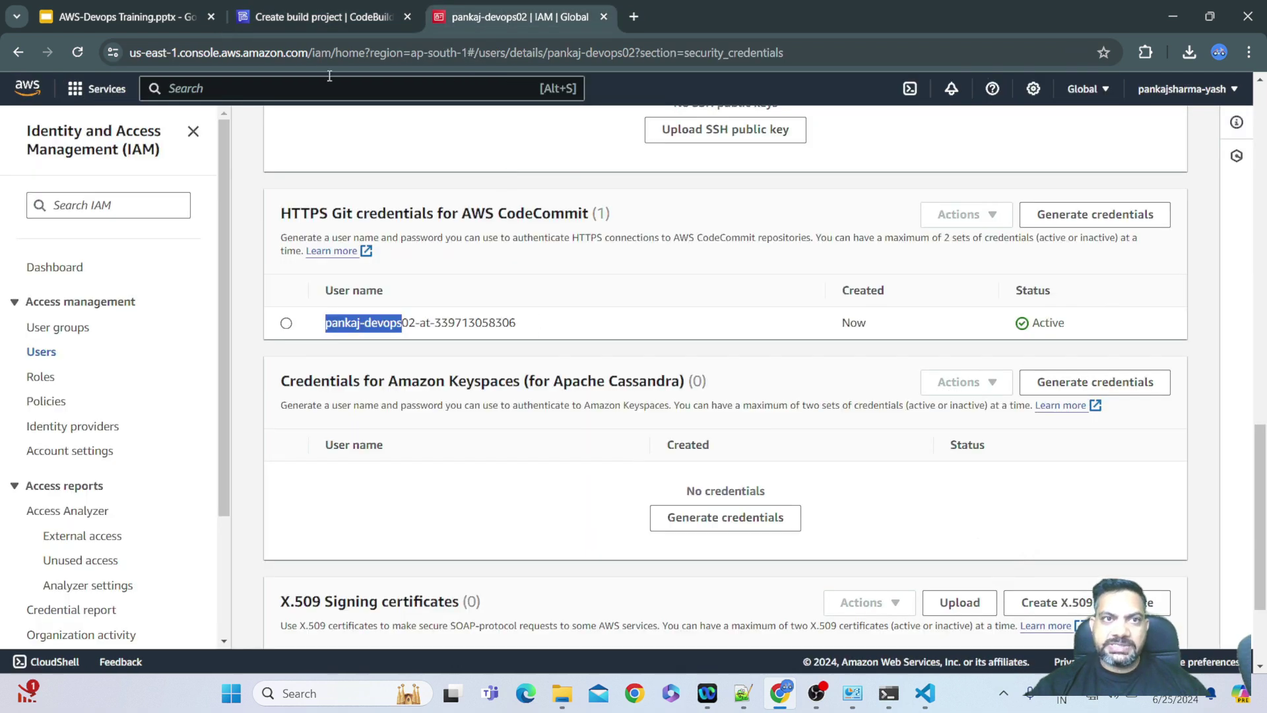
Copy the project name demo-app-build from slide 40 and enter it as the build project's name
left_click(152, 18)
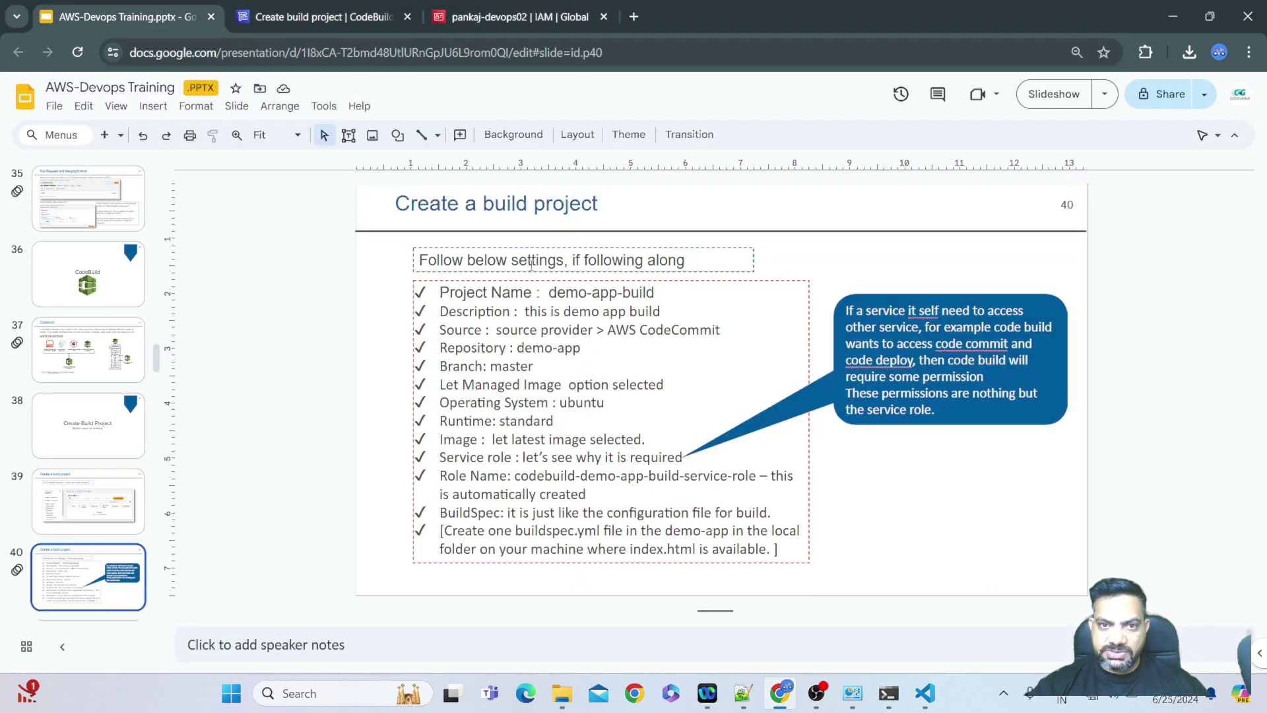
left_click_drag(550, 291, 656, 294)
key("ctrl+c")
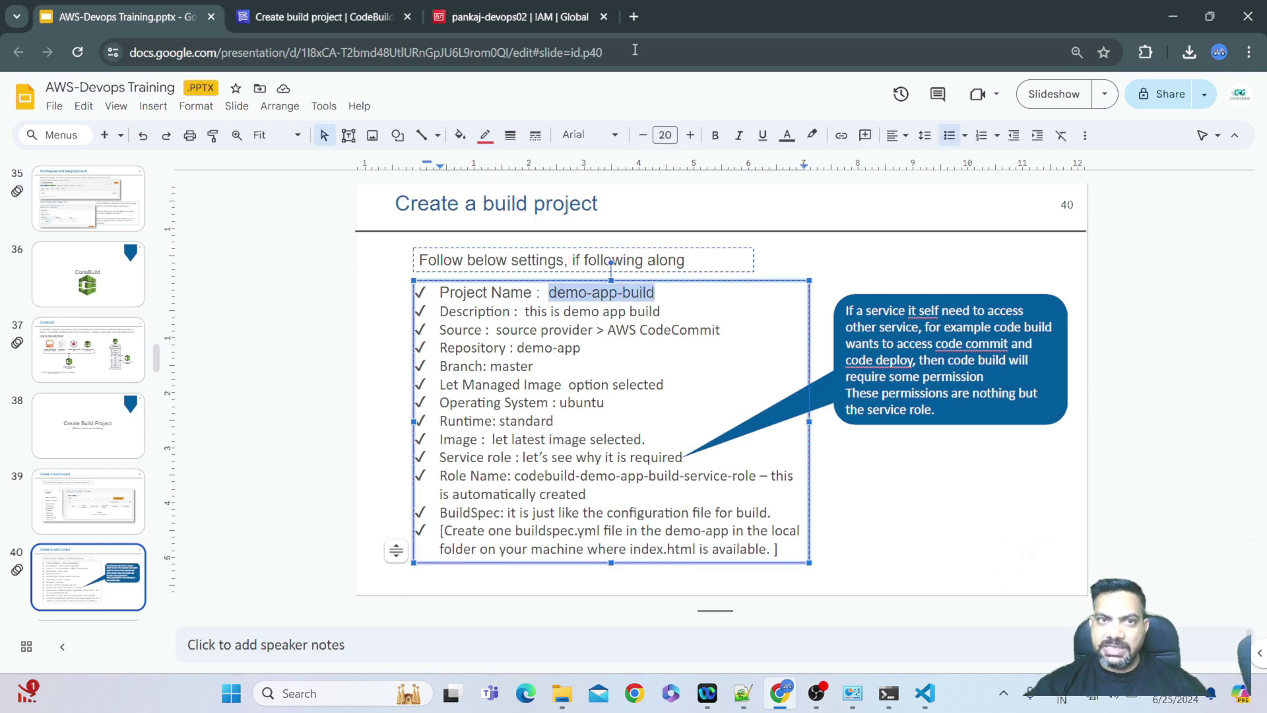
left_click(304, 13)
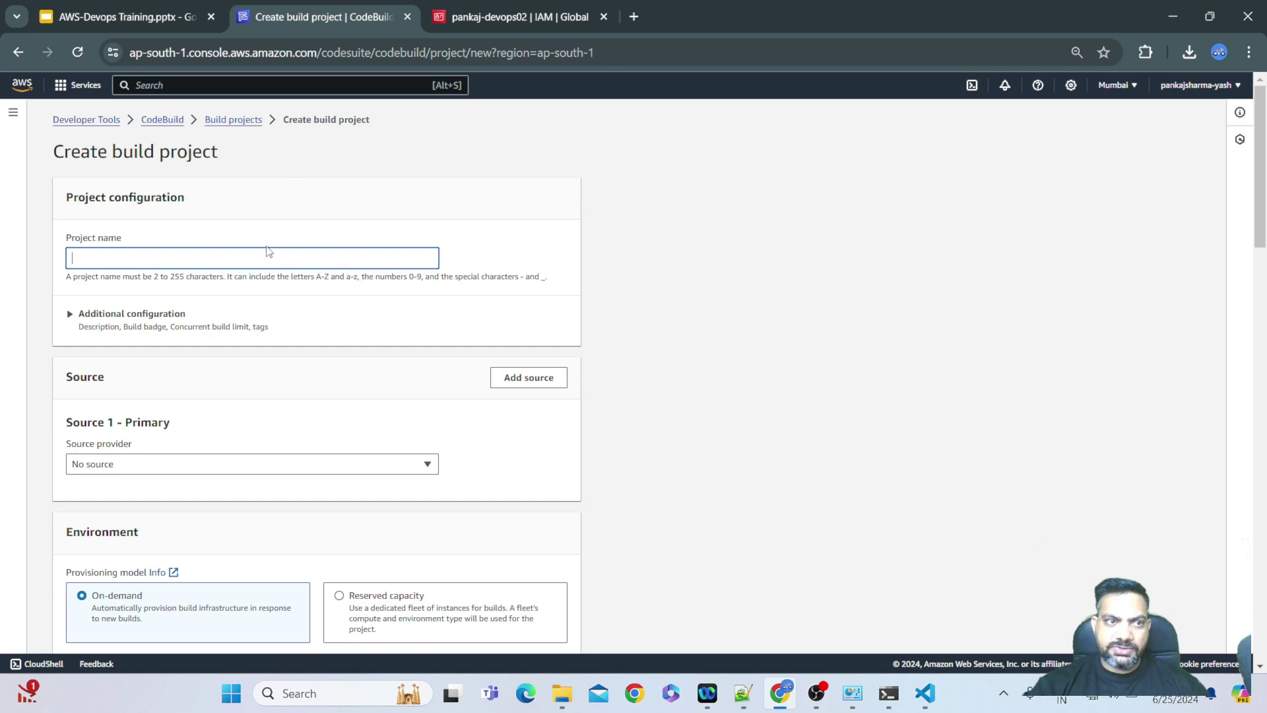
key("ctrl+v")
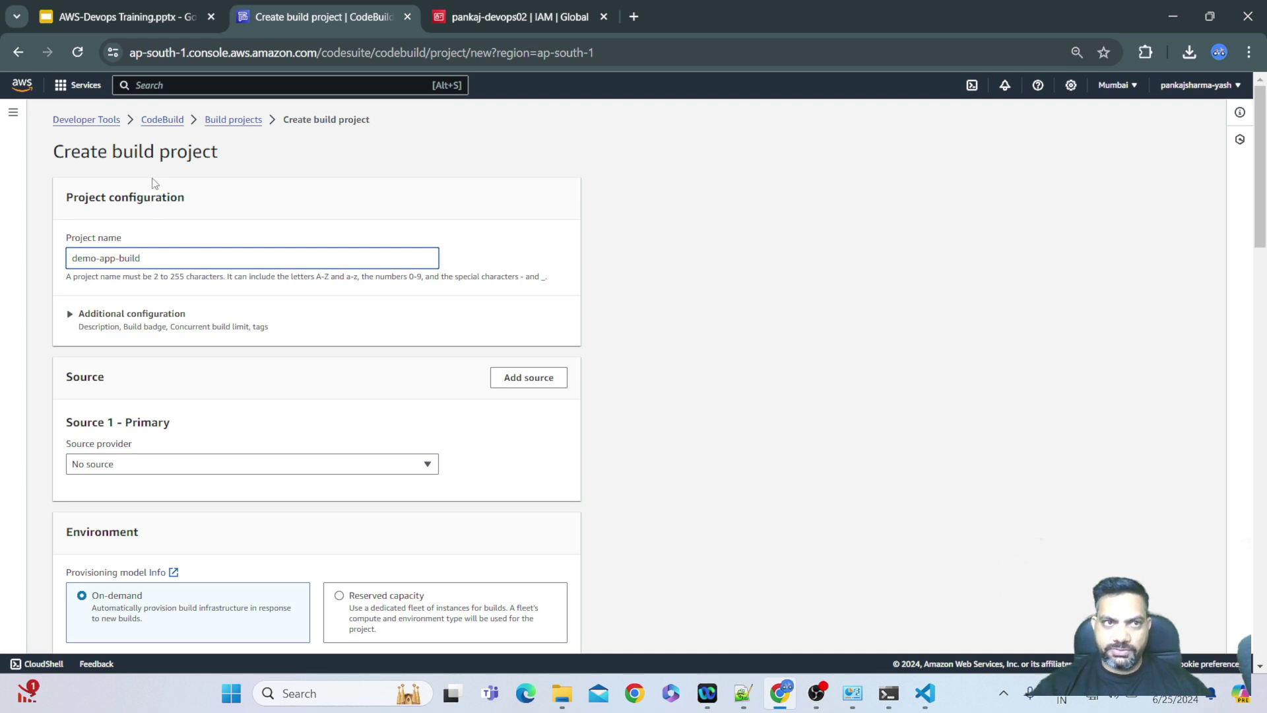
Copy the description from slide 40 and enter "this is demo app build" as the build project's description in the additional configuration
left_click(137, 20)
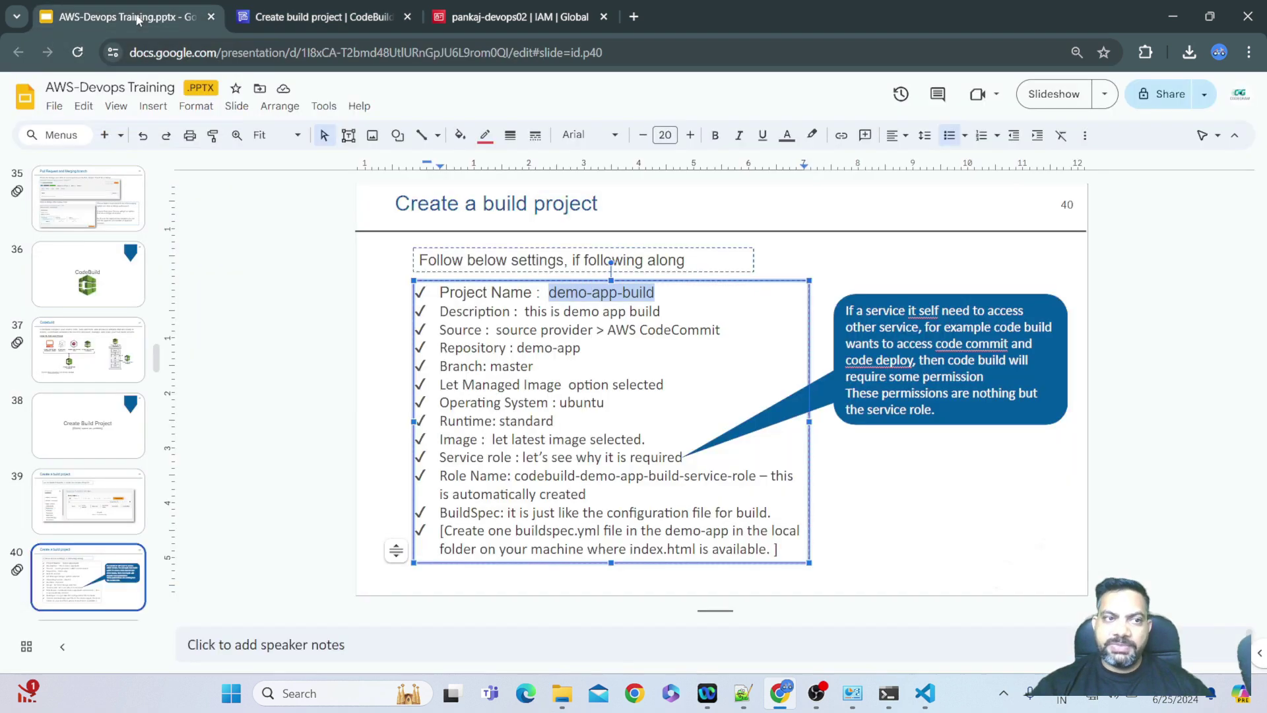
left_click_drag(527, 313, 661, 311)
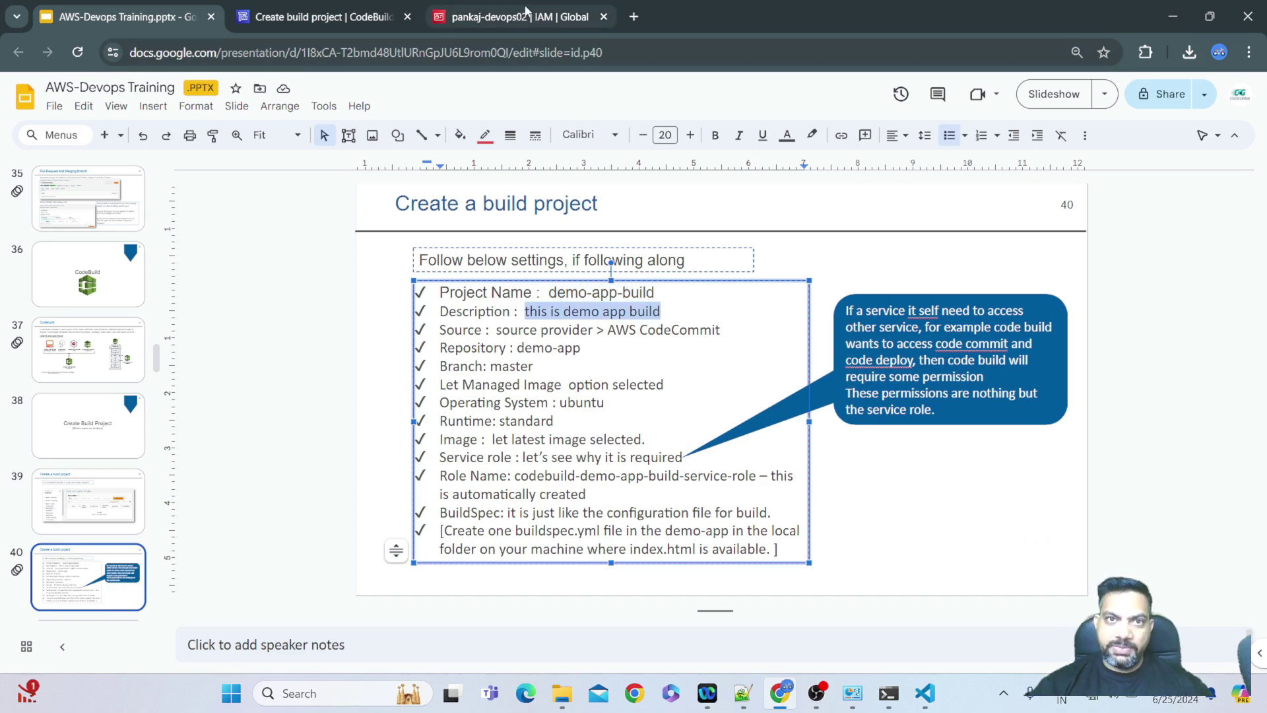
left_click(343, 20)
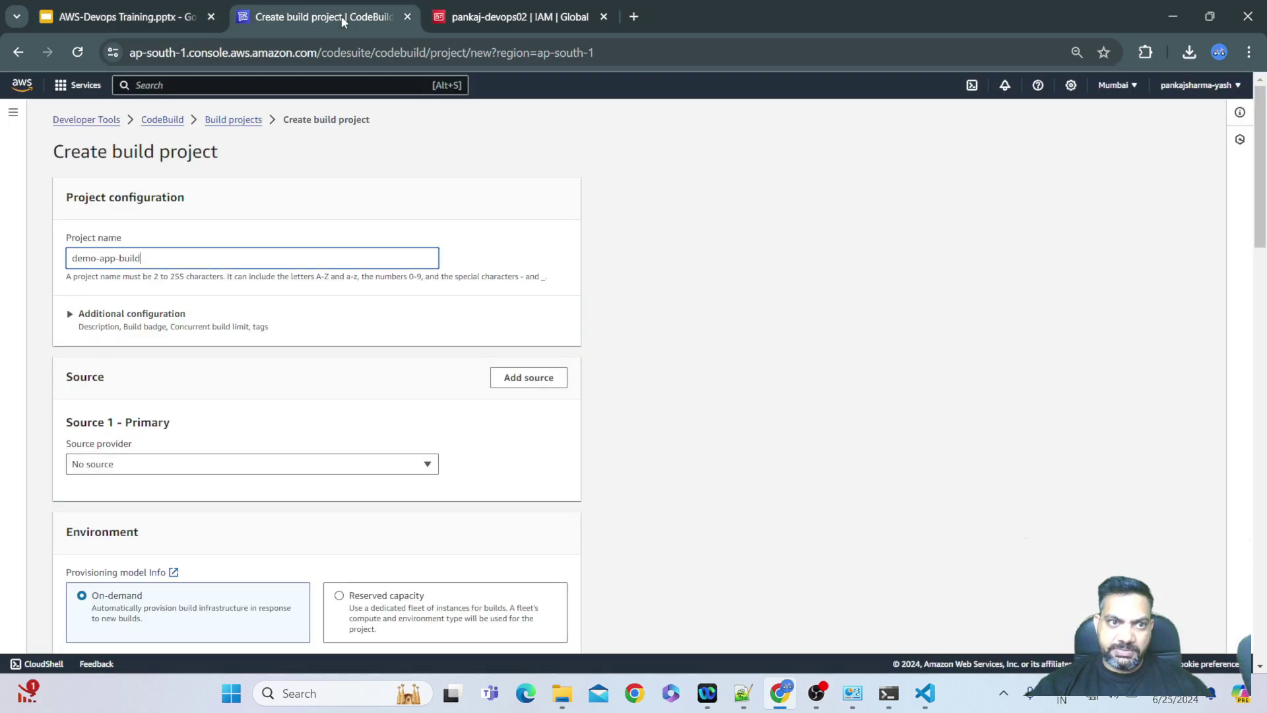
left_click(74, 316)
left_click(100, 371)
type("this is demo app build")
left_click(74, 314)
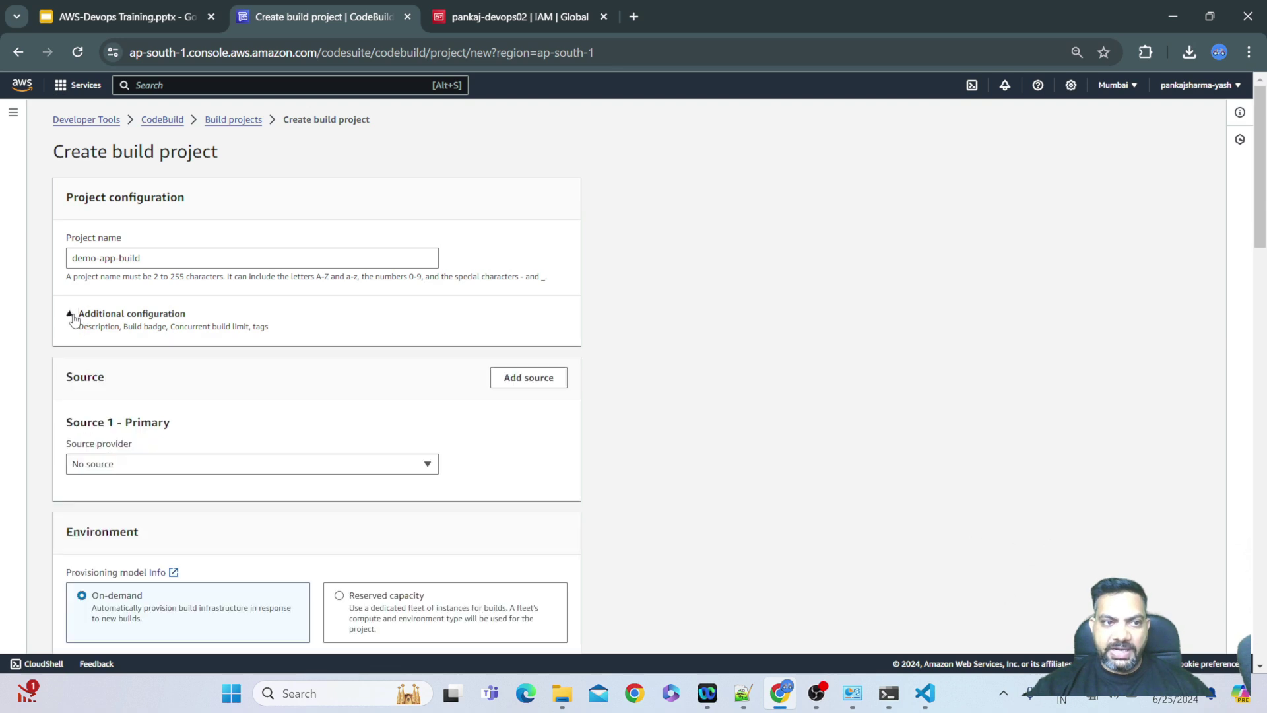
Check the source provider setting on slide 40 and examine the Architecture Planning diagram on slide 10
left_click(95, 15)
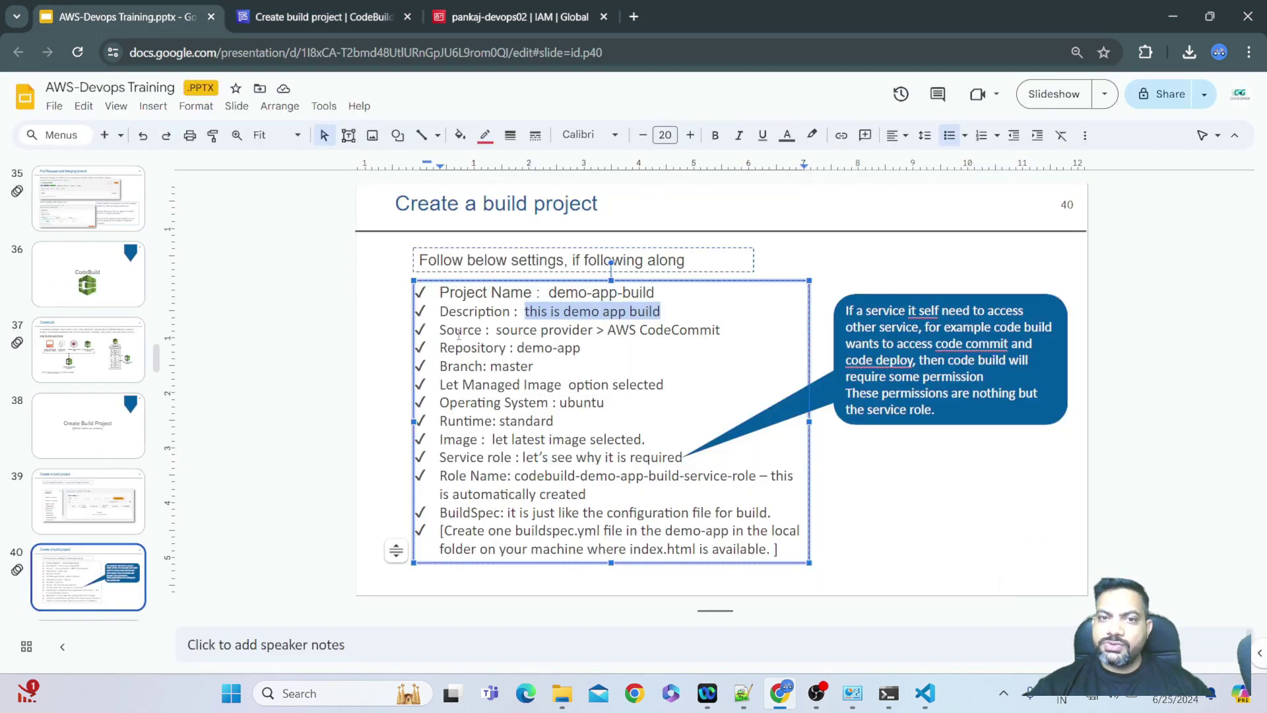
left_click_drag(604, 331, 724, 331)
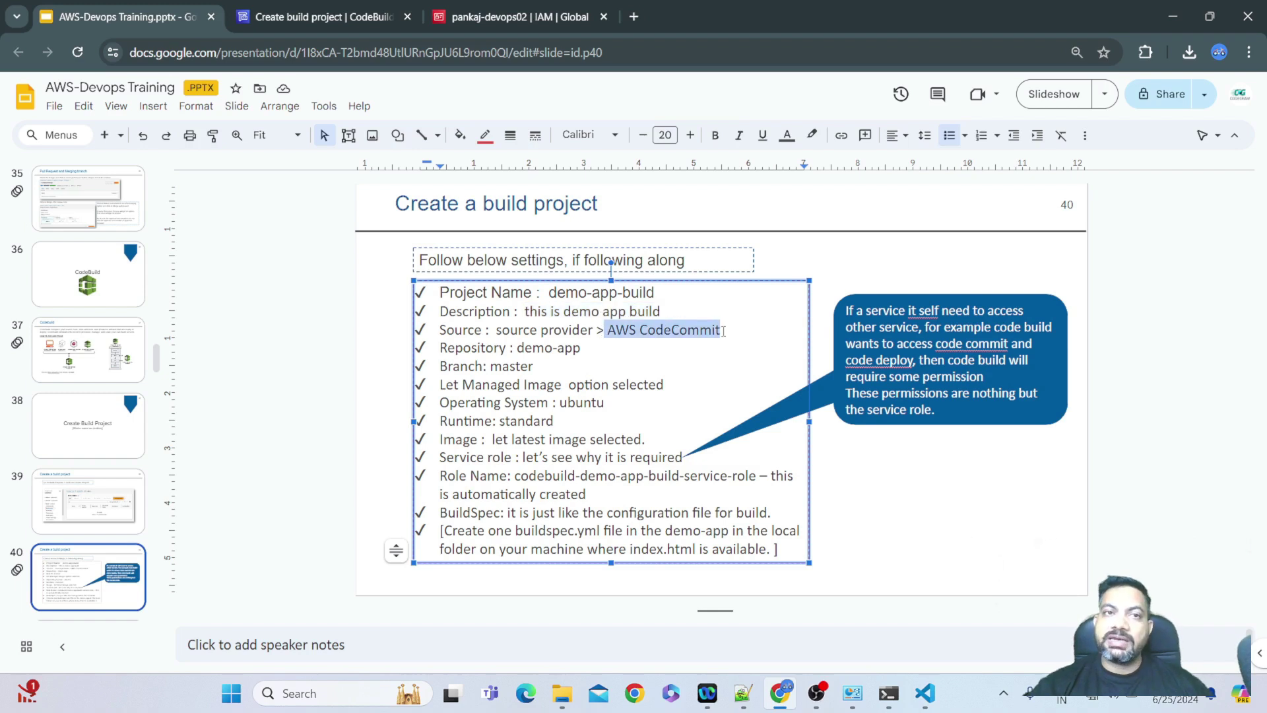
left_click(297, 20)
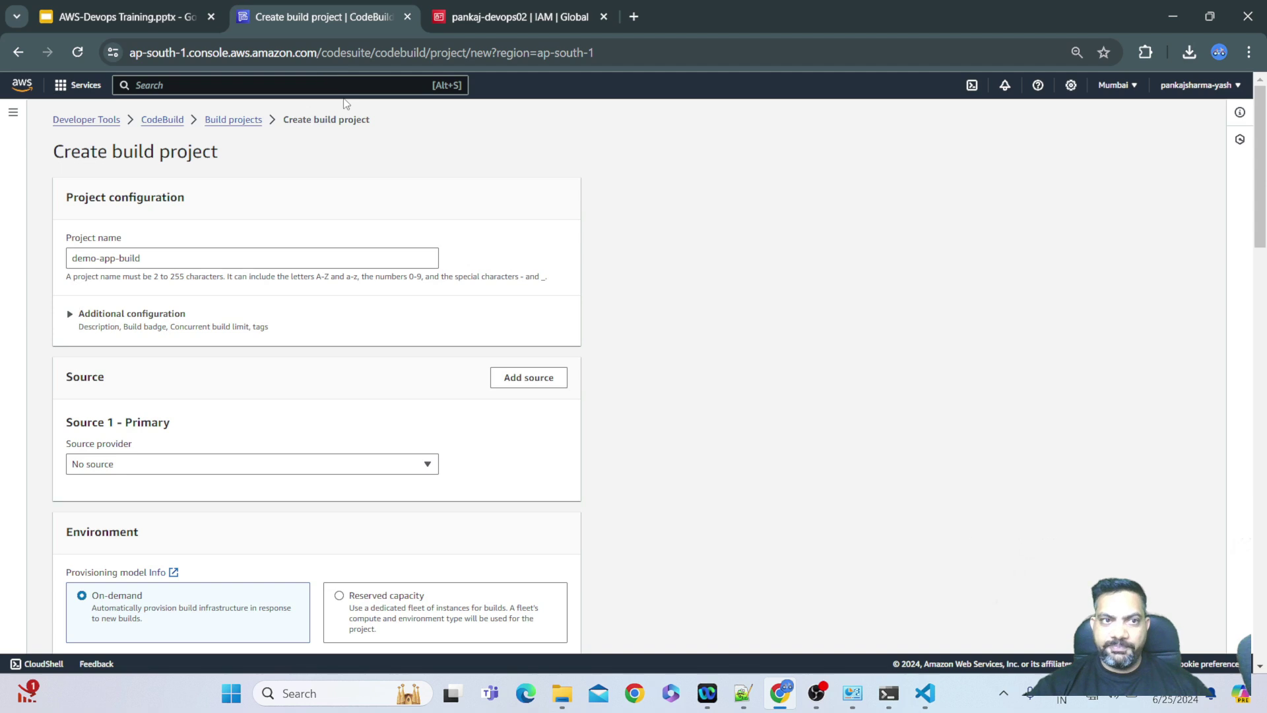
left_click(118, 17)
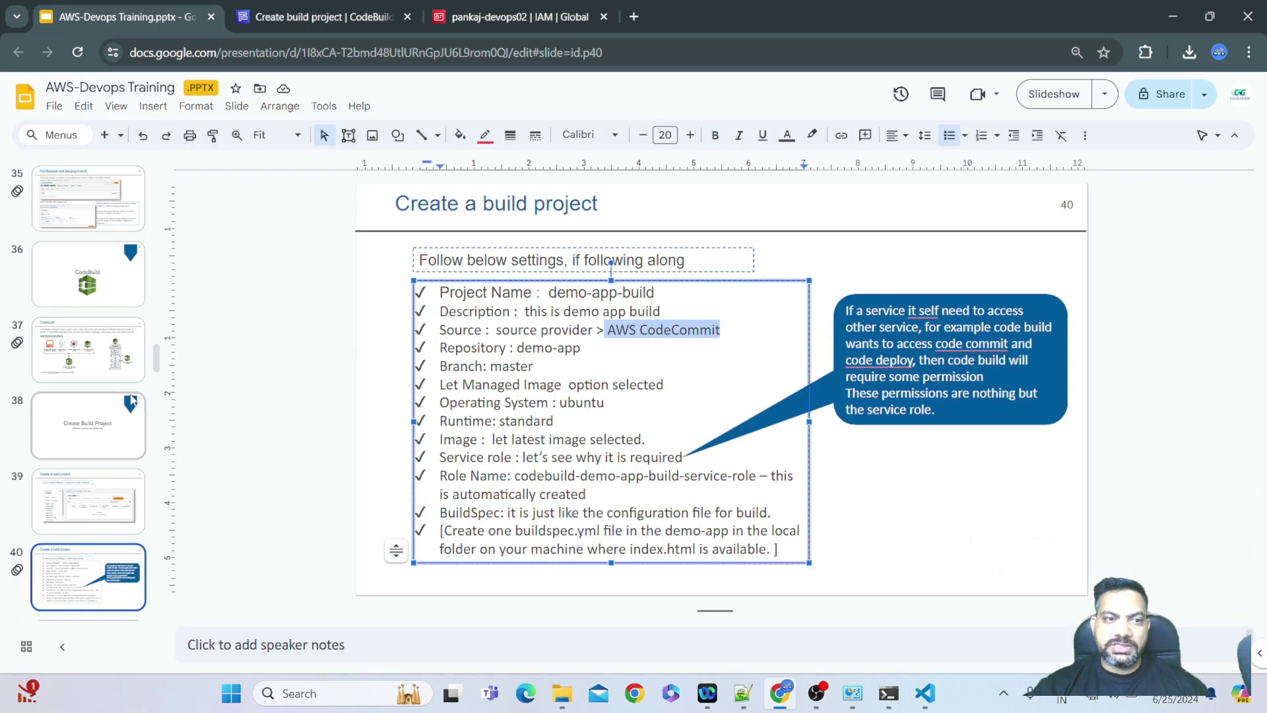
left_click_drag(157, 357, 154, 209)
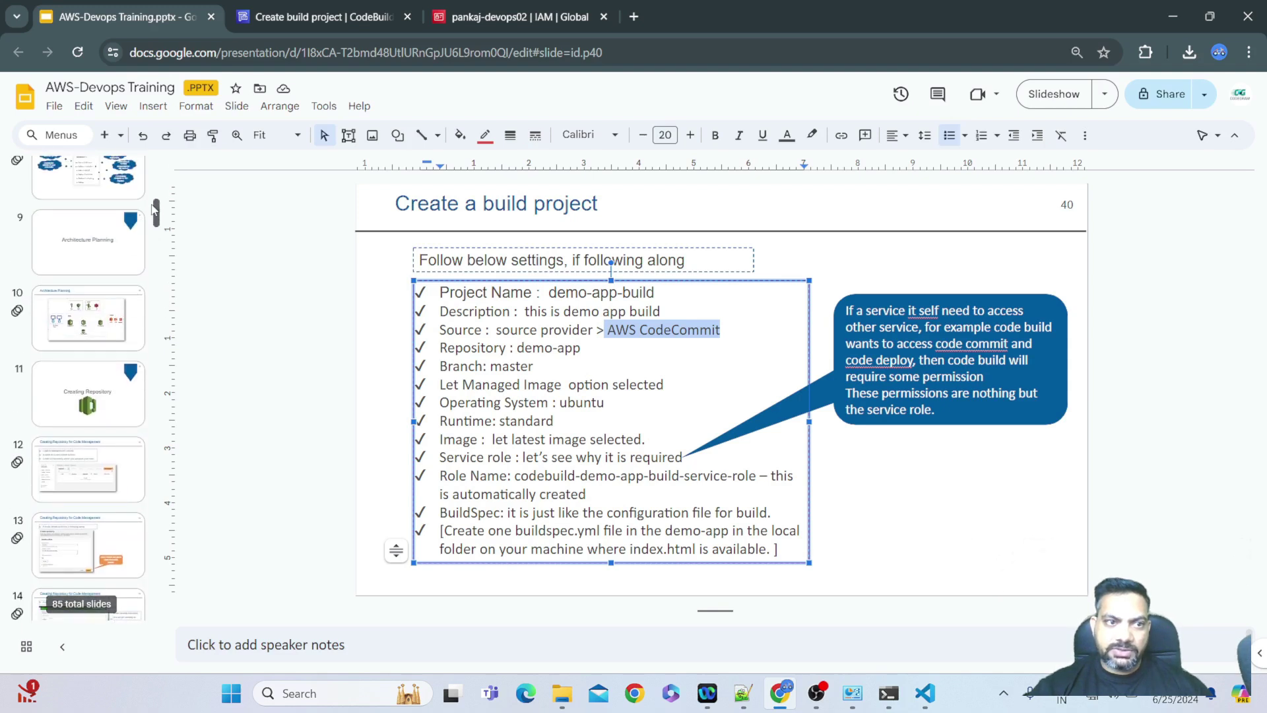
left_click(97, 322)
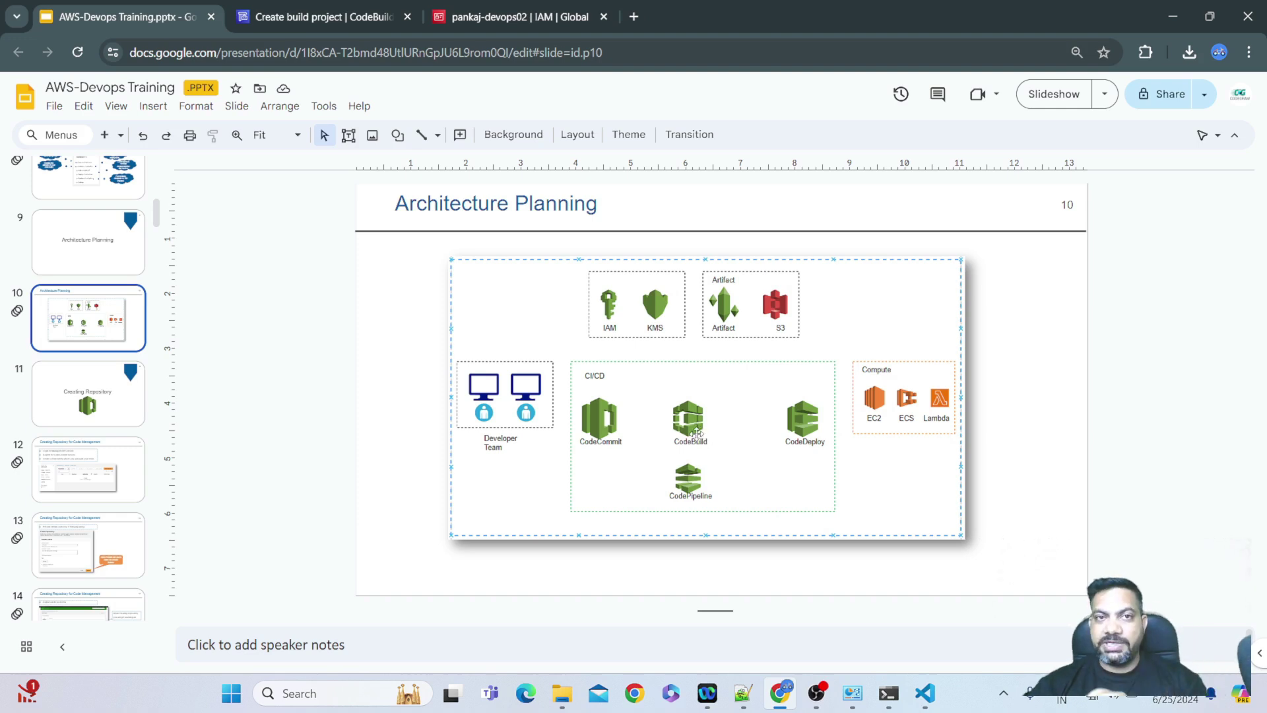
left_click(294, 19)
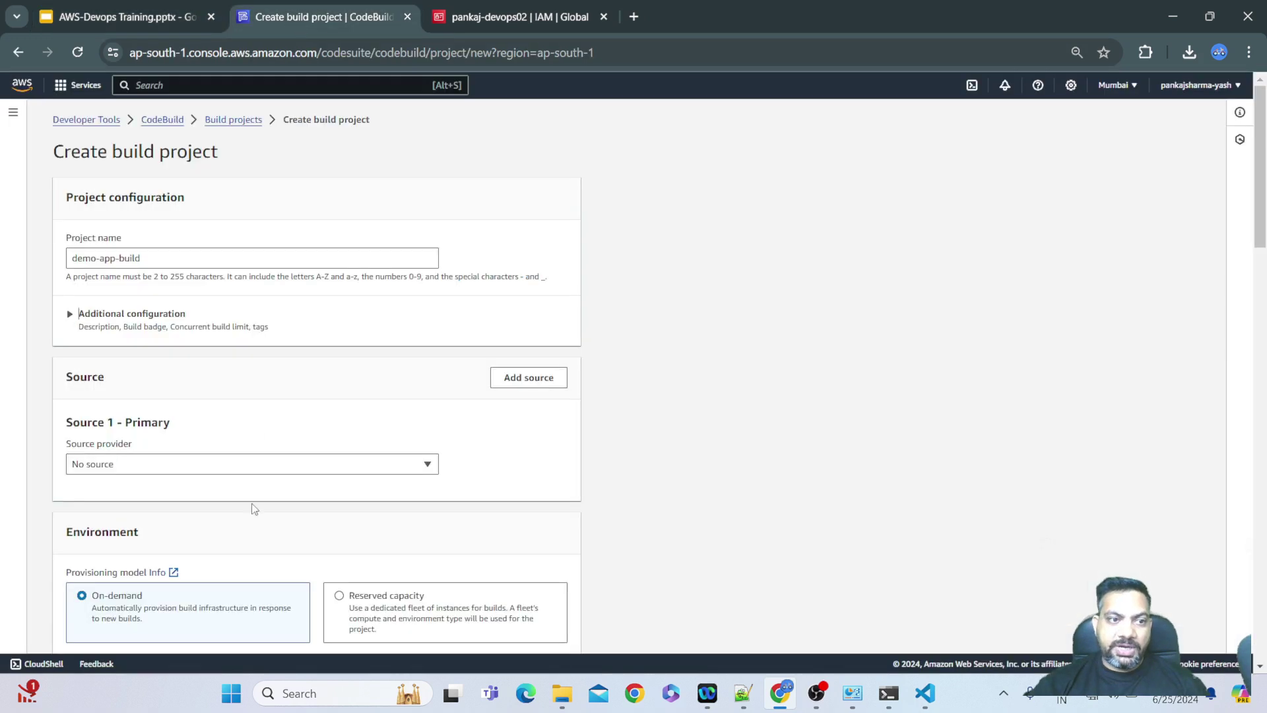
Set the primary source to AWS CodeCommit with the demo-app repository and the master branch
left_click(426, 465)
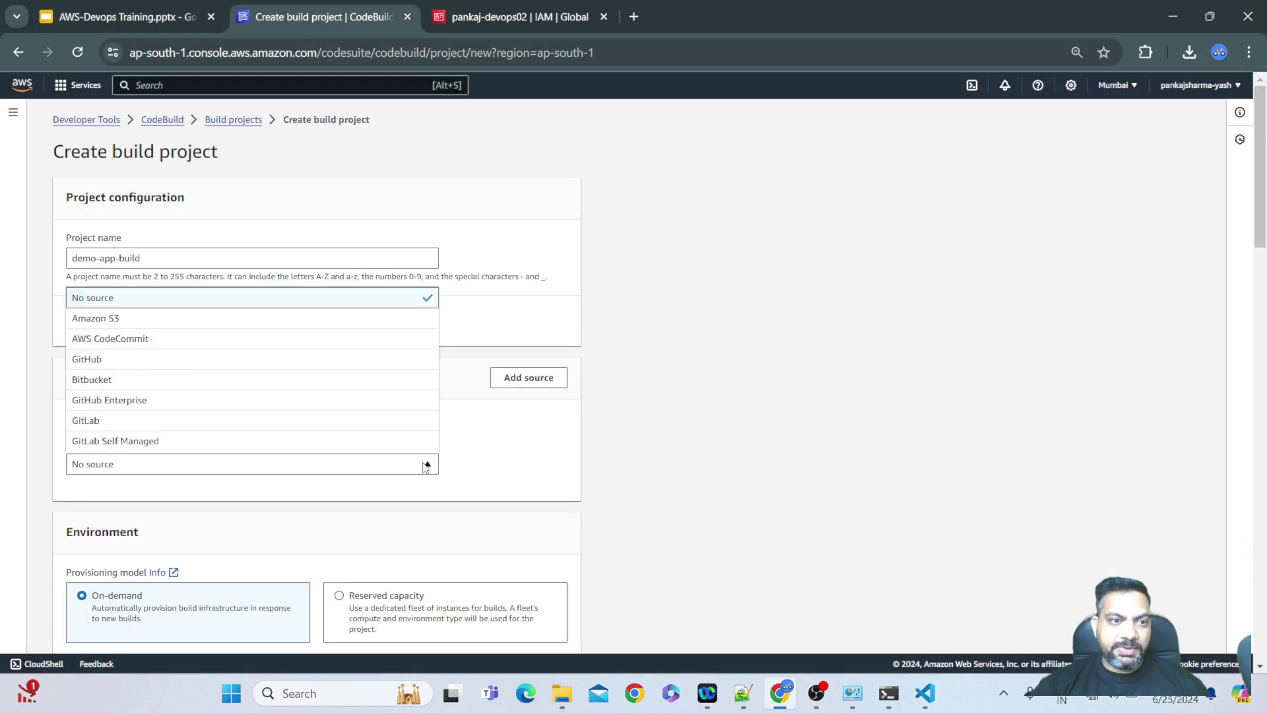
left_click(122, 341)
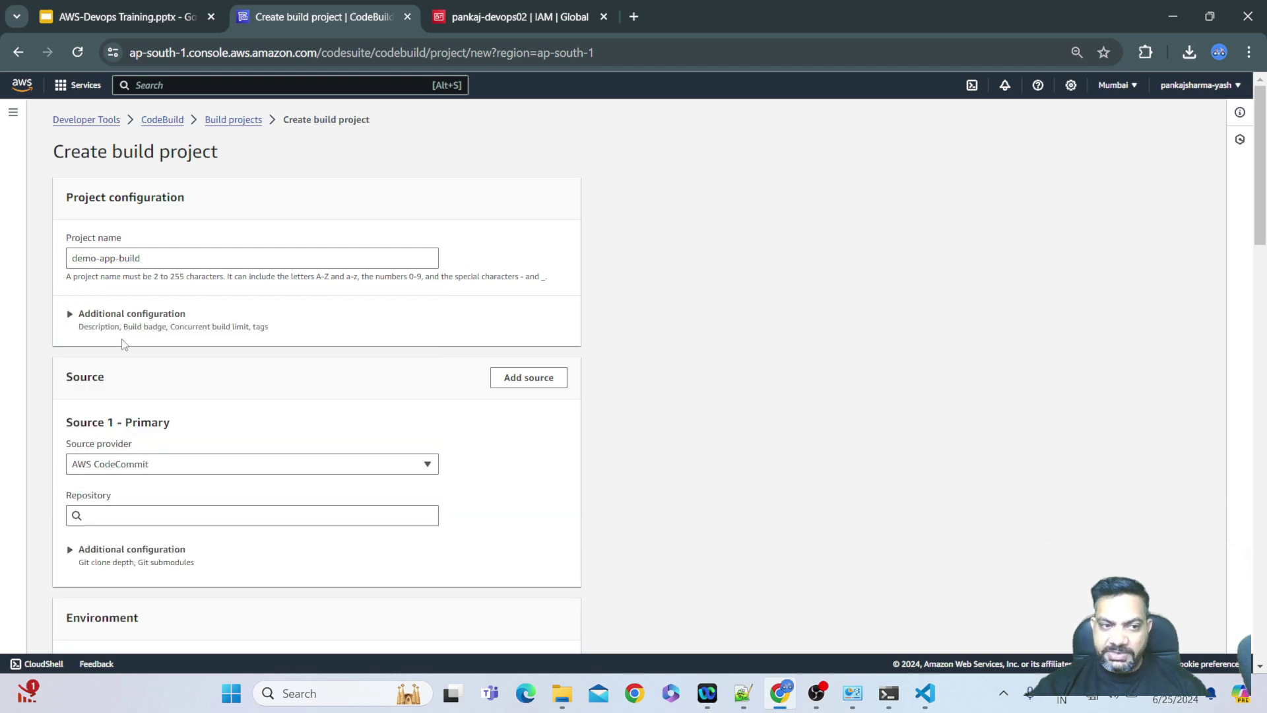
left_click(120, 516)
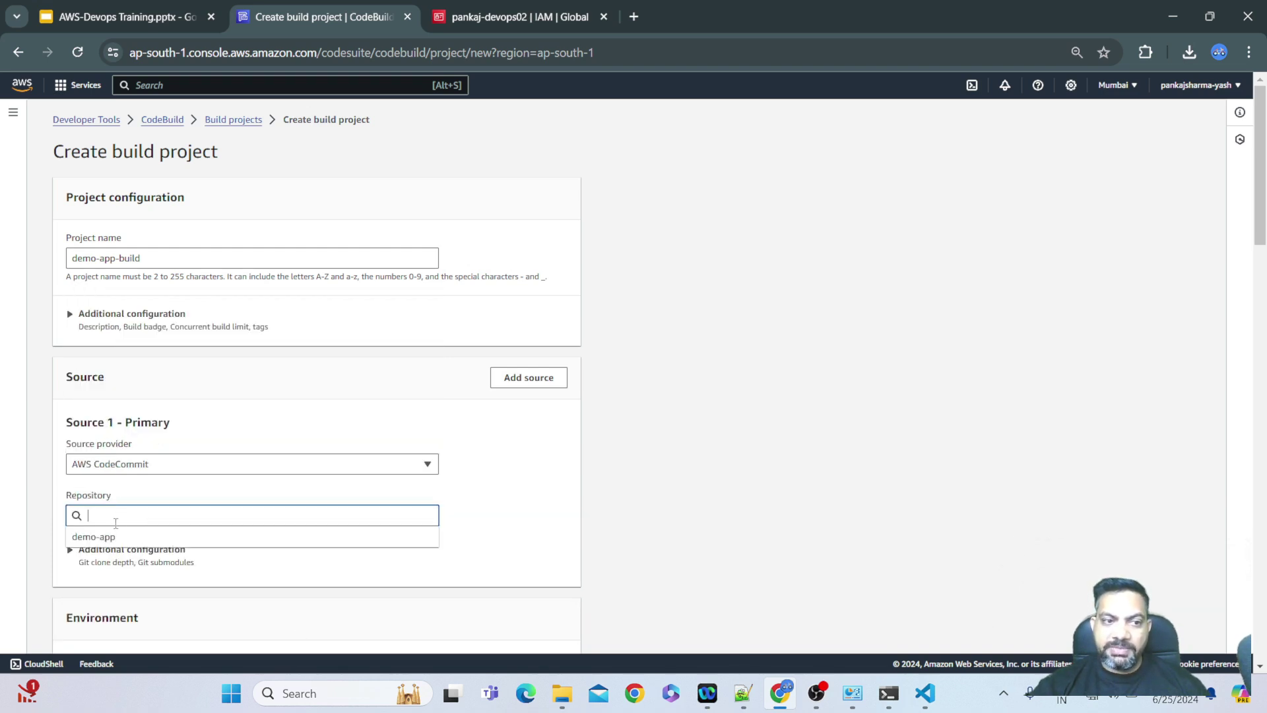
left_click(107, 536)
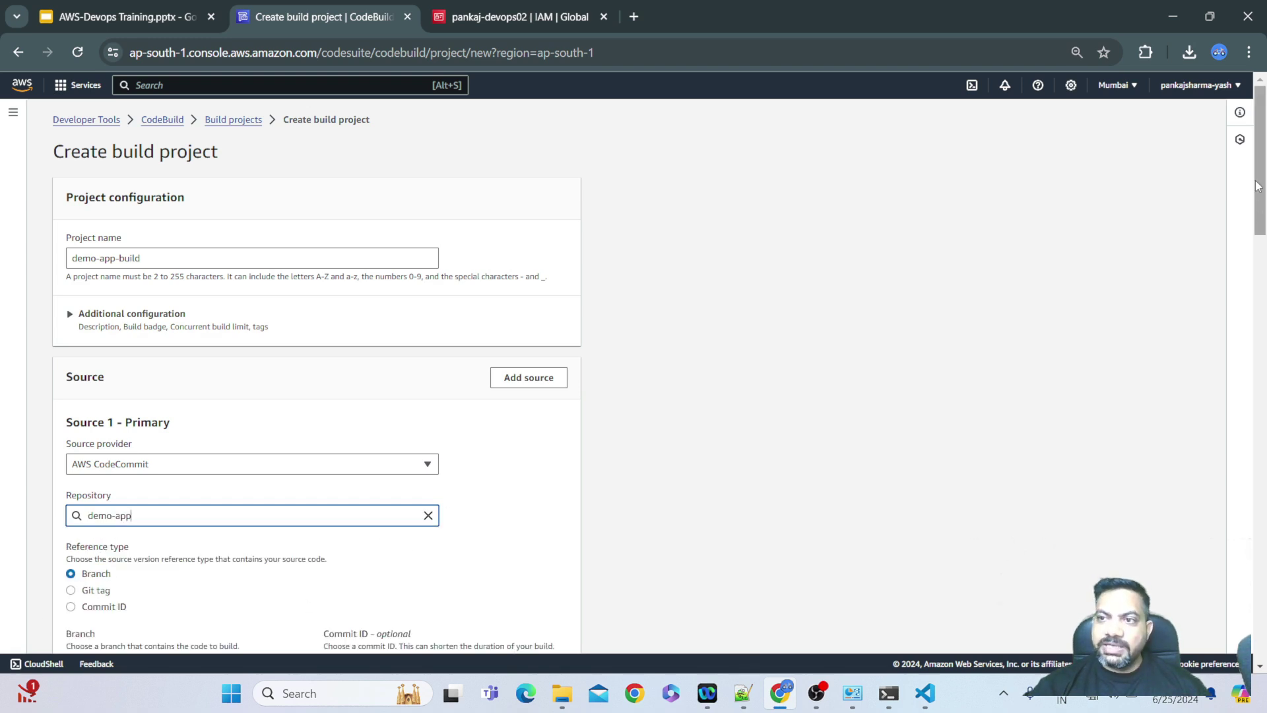
scroll(1262, 244, "down", 5)
left_click(274, 280)
left_click(104, 347)
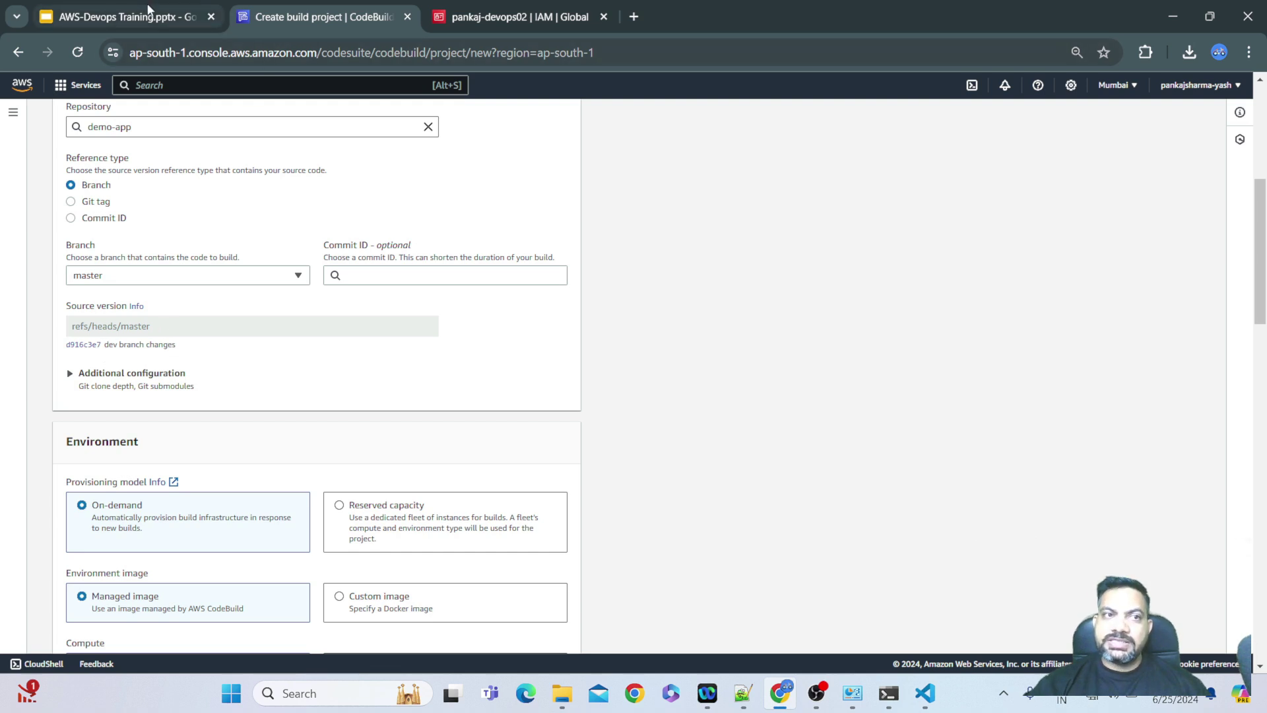
Check the managed image setting on slide 40 against the build project's environment section
left_click(127, 18)
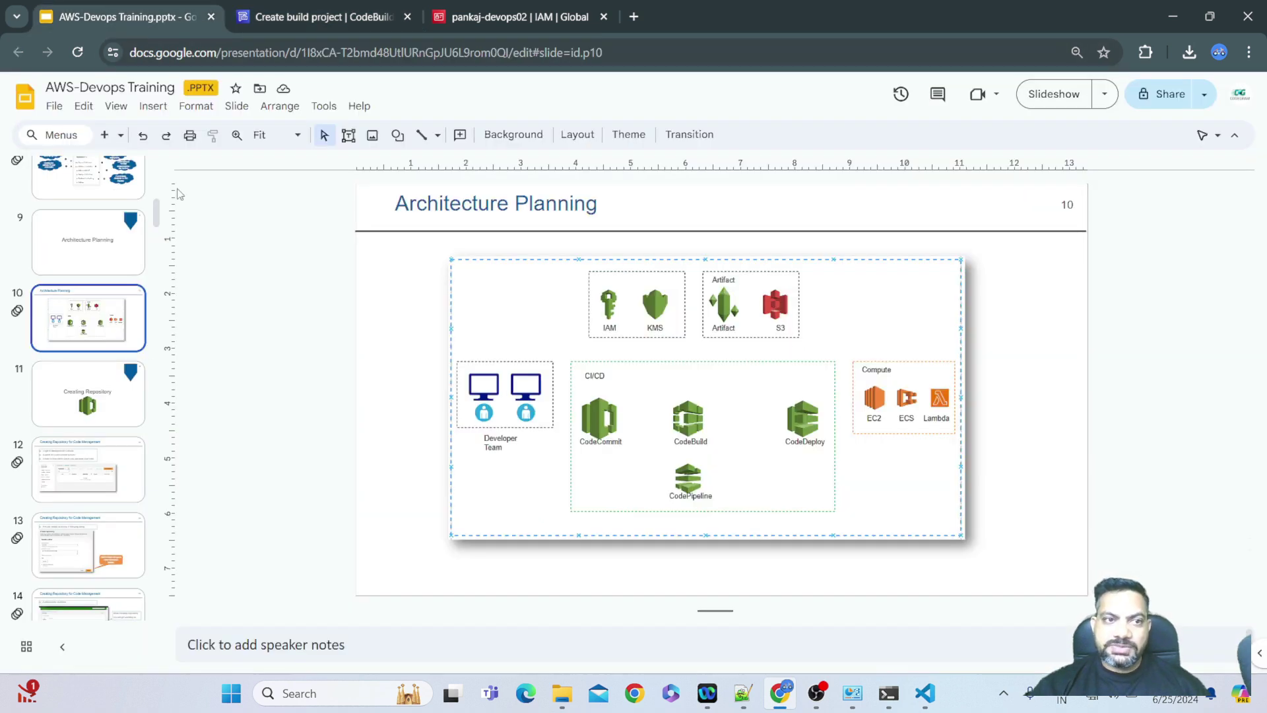
left_click_drag(156, 213, 195, 383)
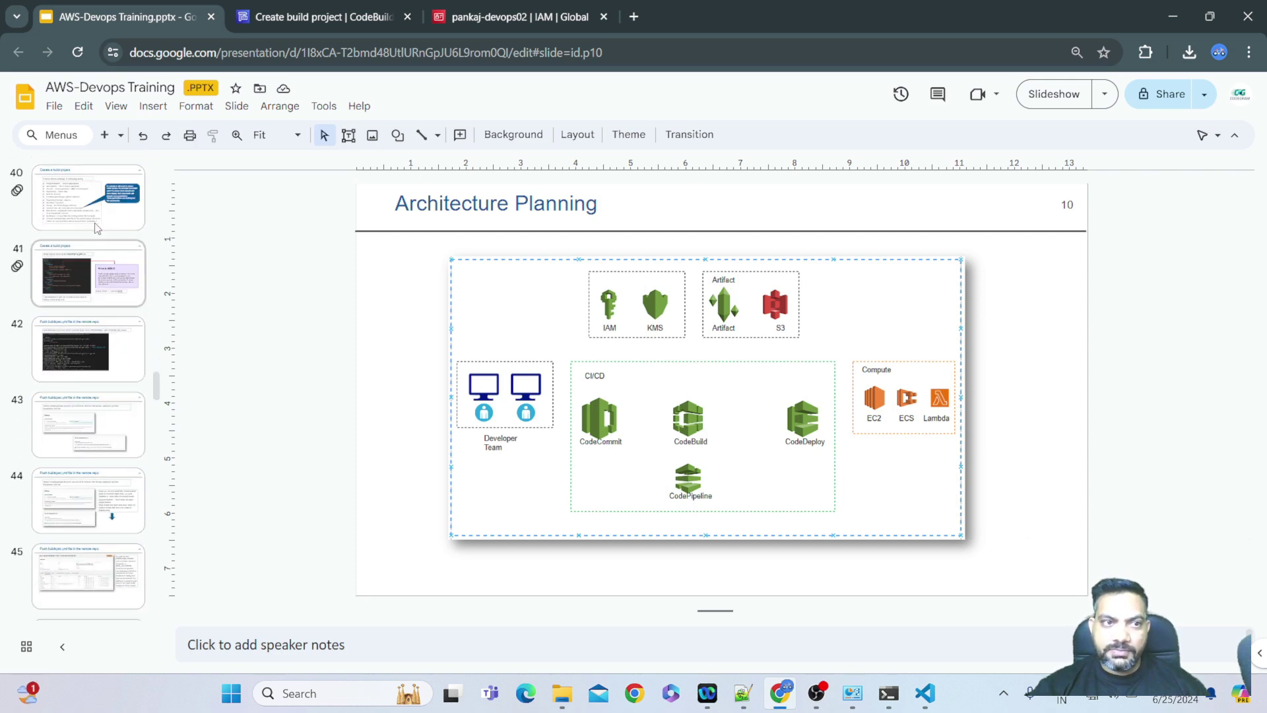
left_click(88, 198)
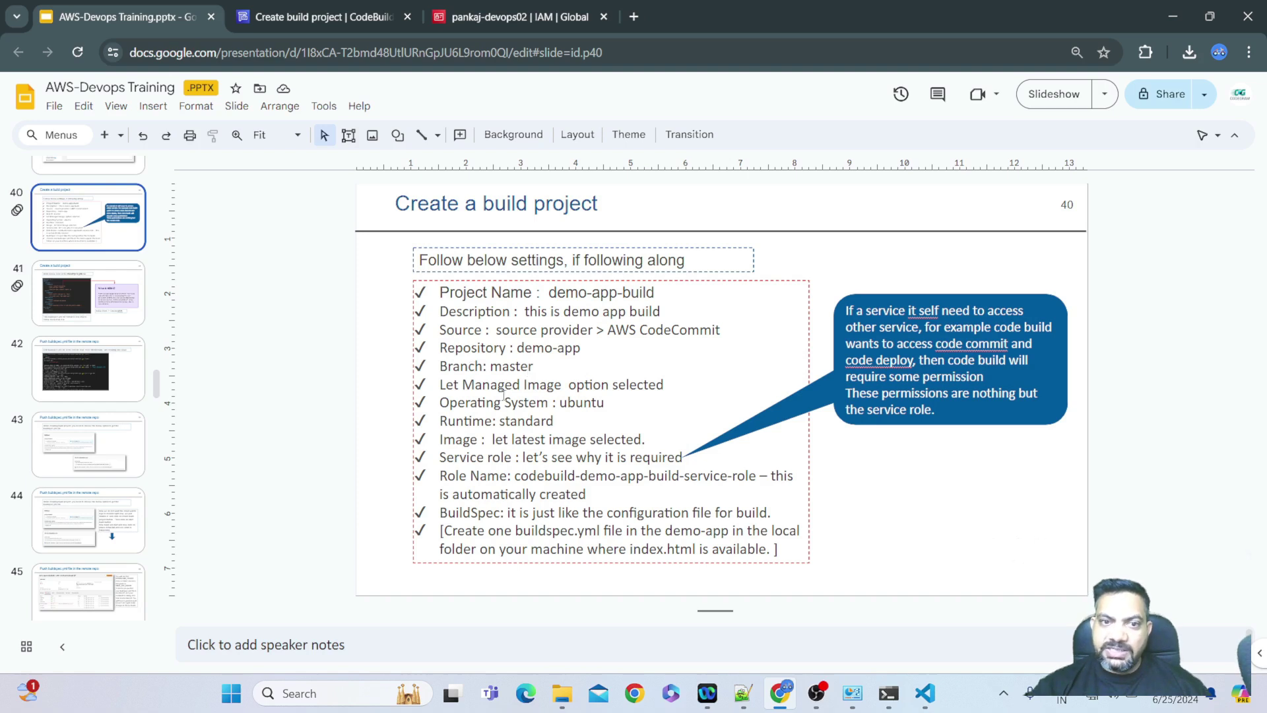
left_click_drag(462, 386, 664, 387)
left_click(317, 21)
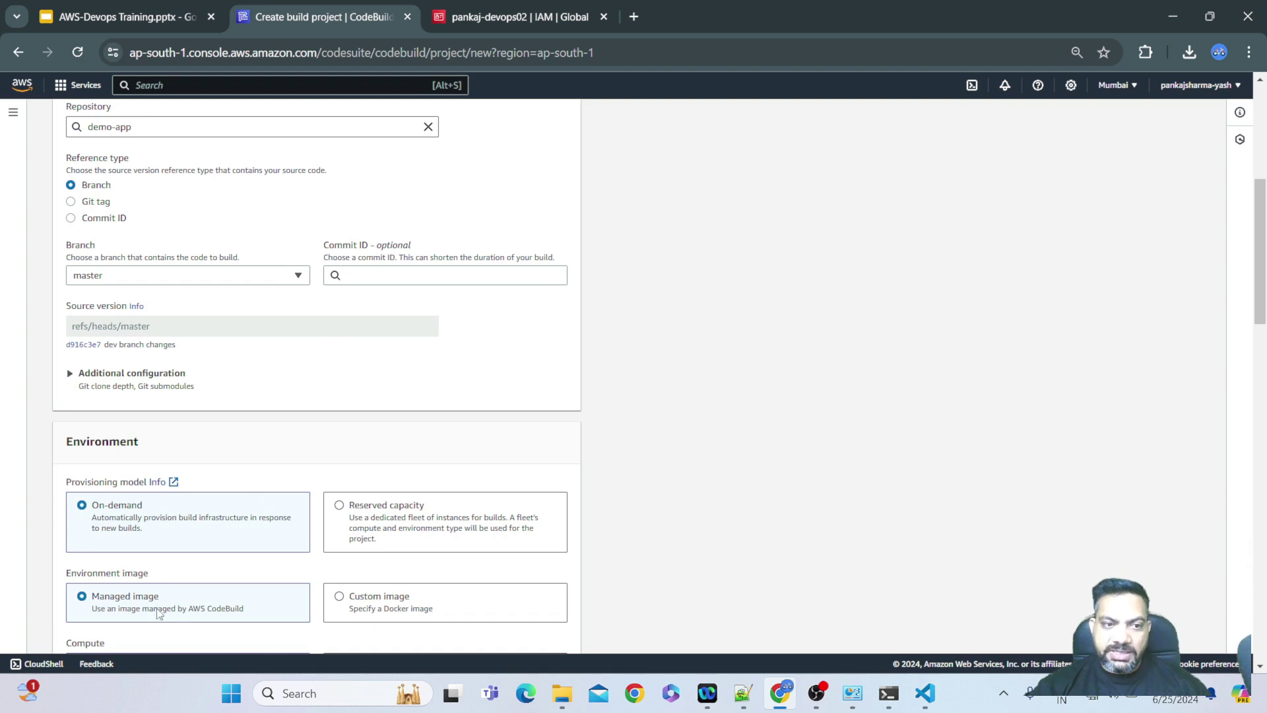
left_click_drag(1263, 208, 1265, 305)
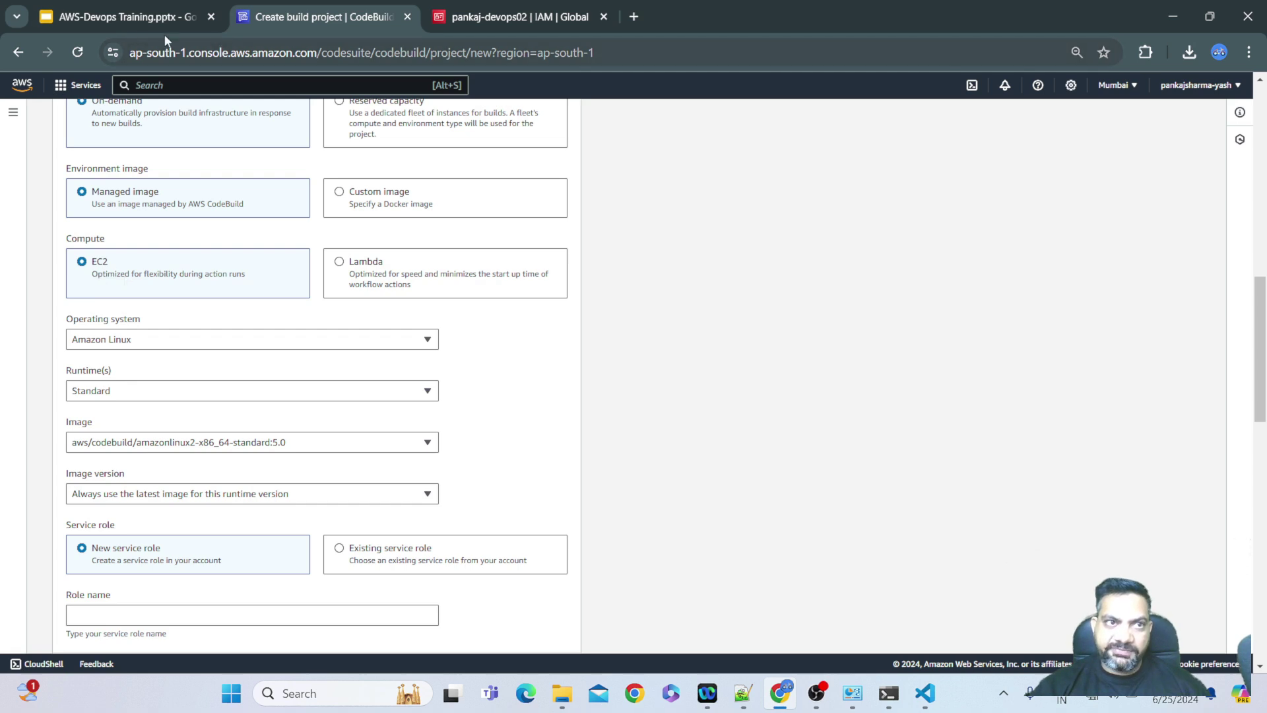
Look up the operating system on slide 40 and set the build environment's operating system to Ubuntu
left_click(132, 17)
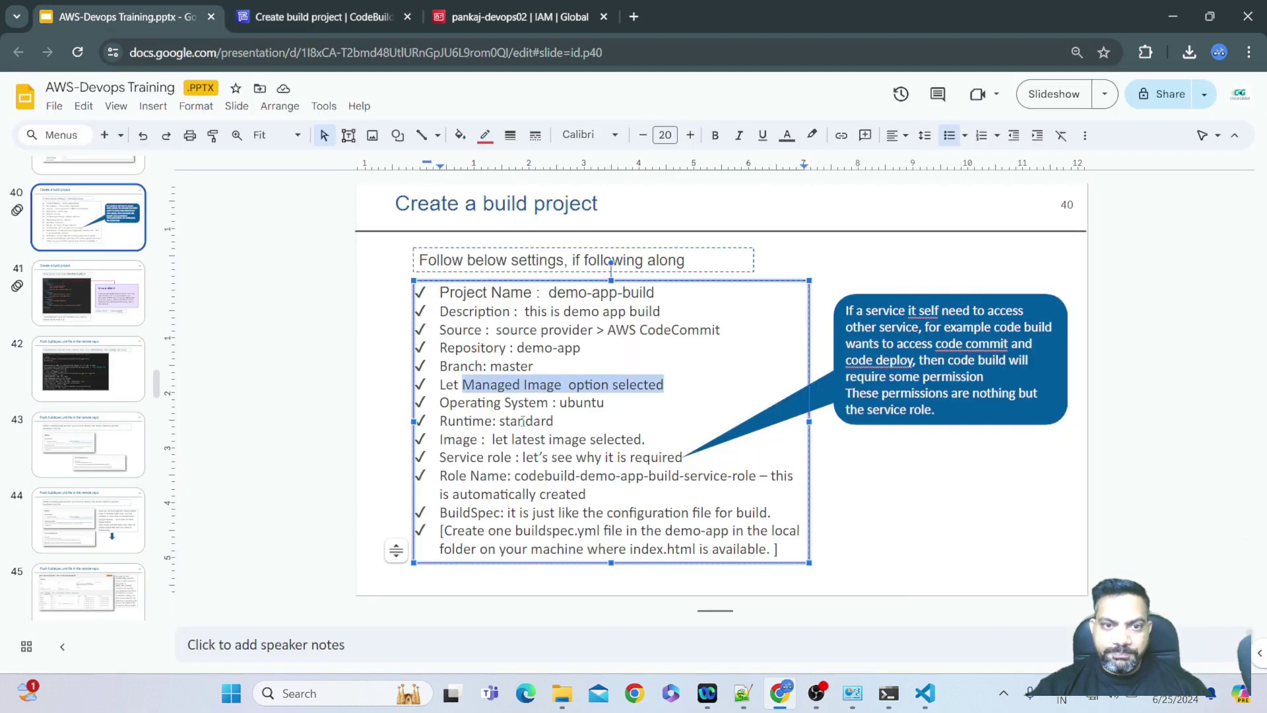
left_click_drag(495, 404, 604, 404)
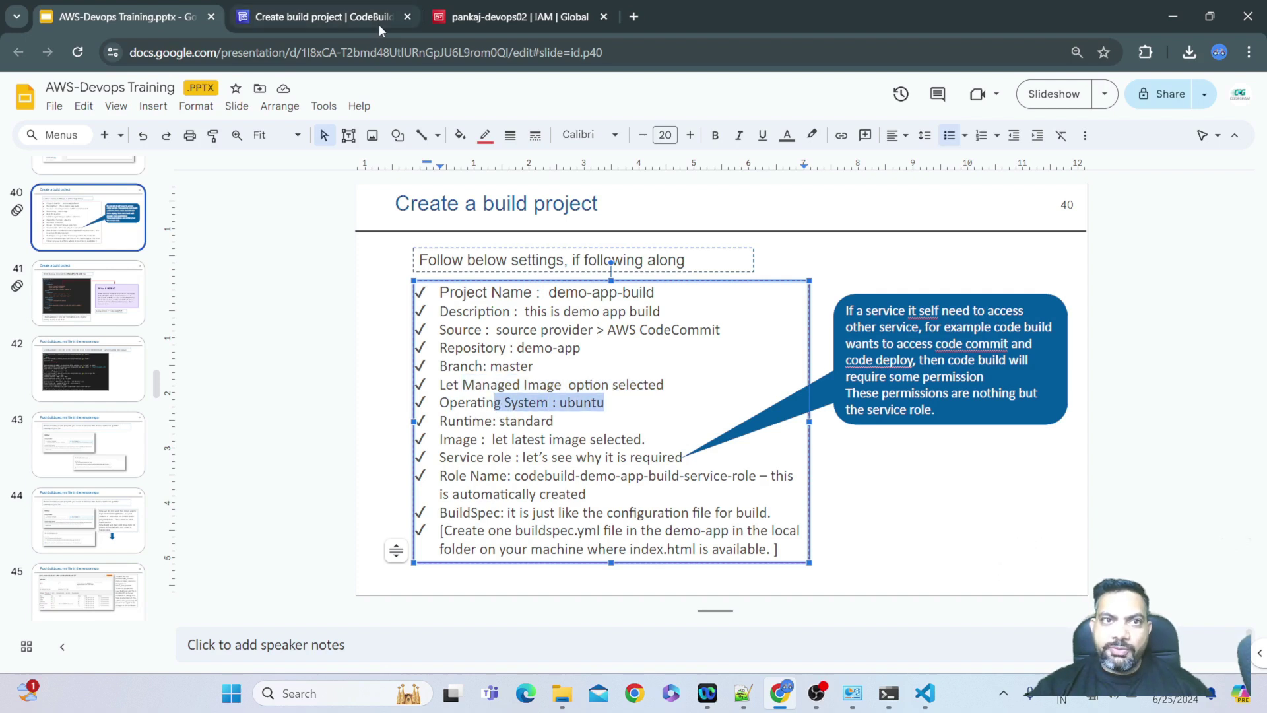
left_click(338, 20)
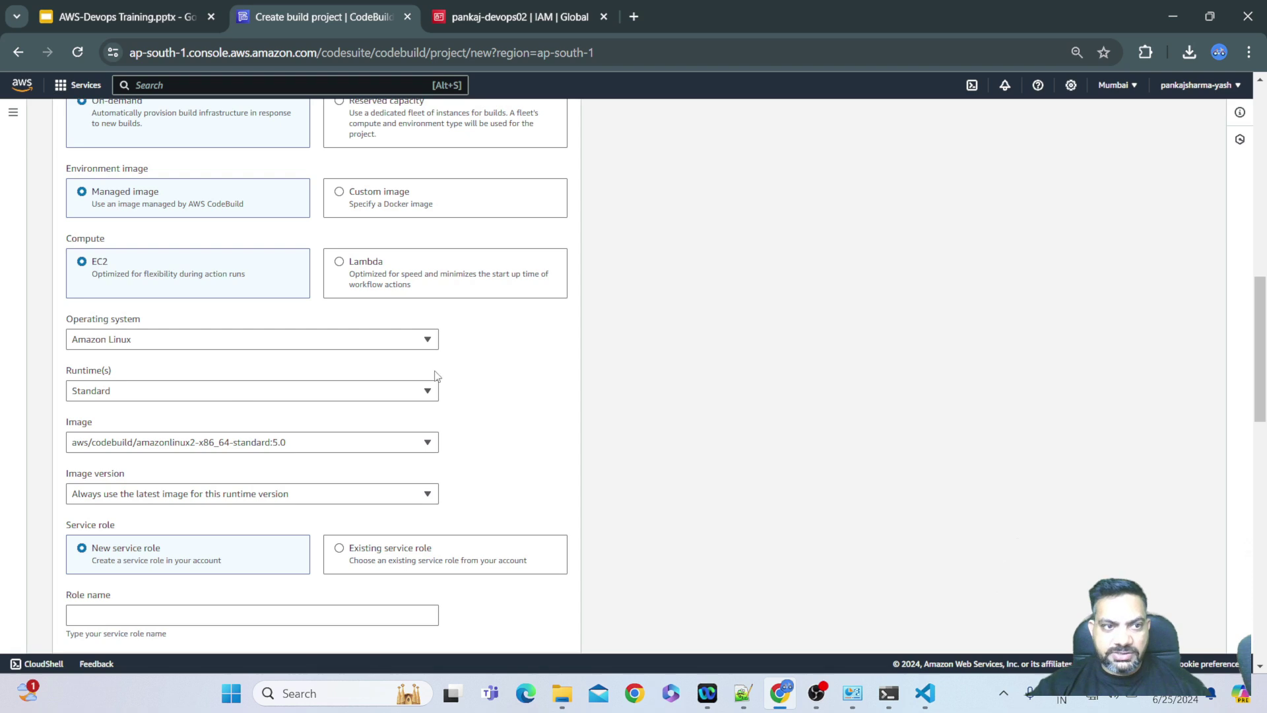
left_click(428, 339)
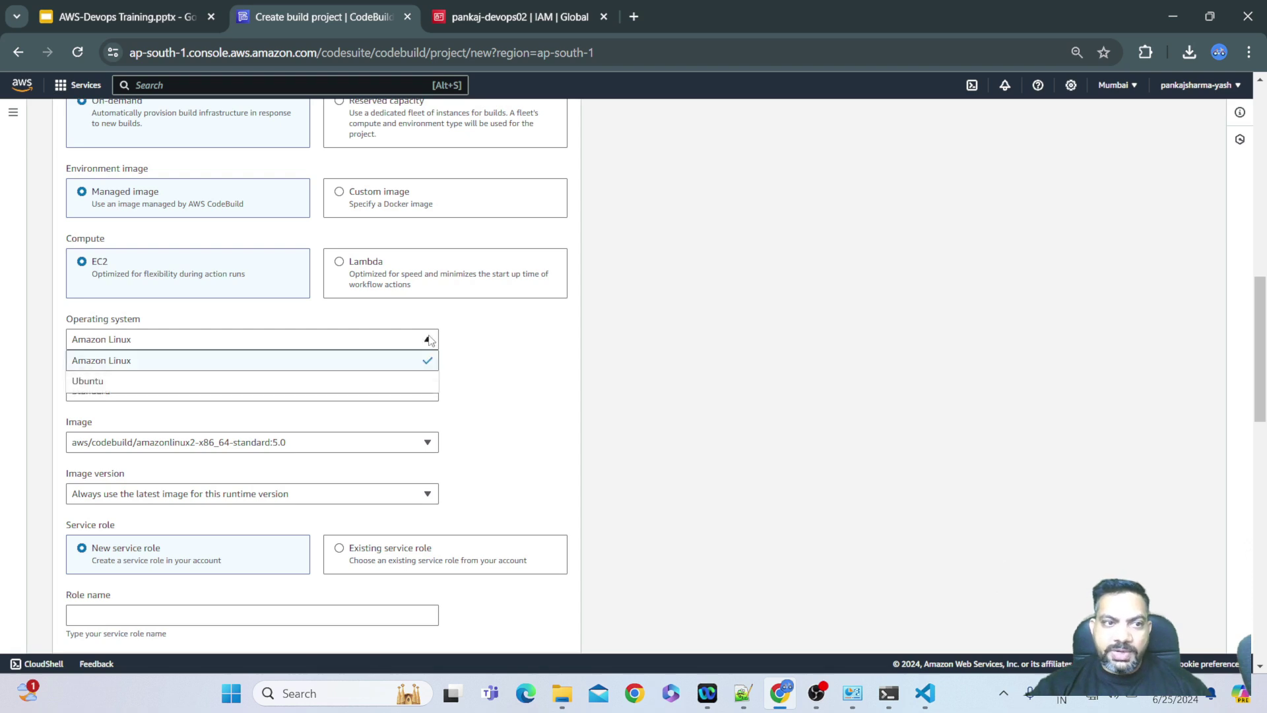
left_click(86, 383)
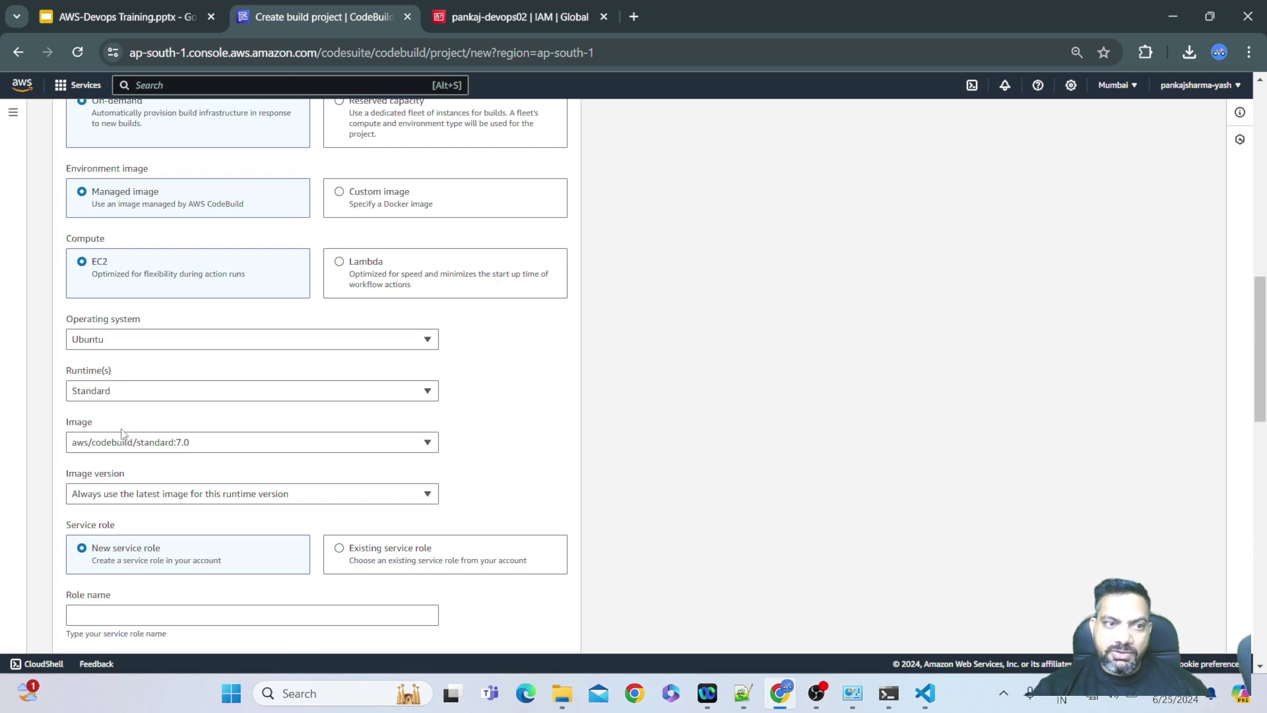
Review the available Ubuntu build images and check the image setting on slide 40
left_click(195, 448)
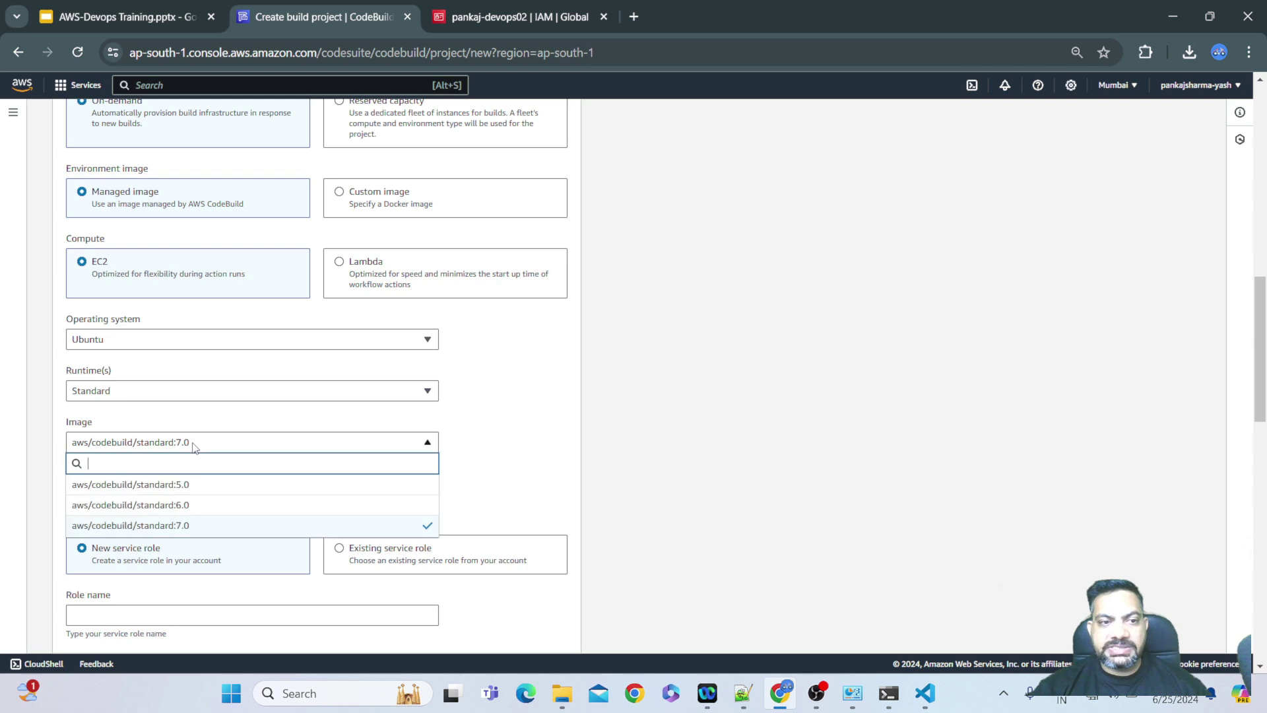
left_click(194, 448)
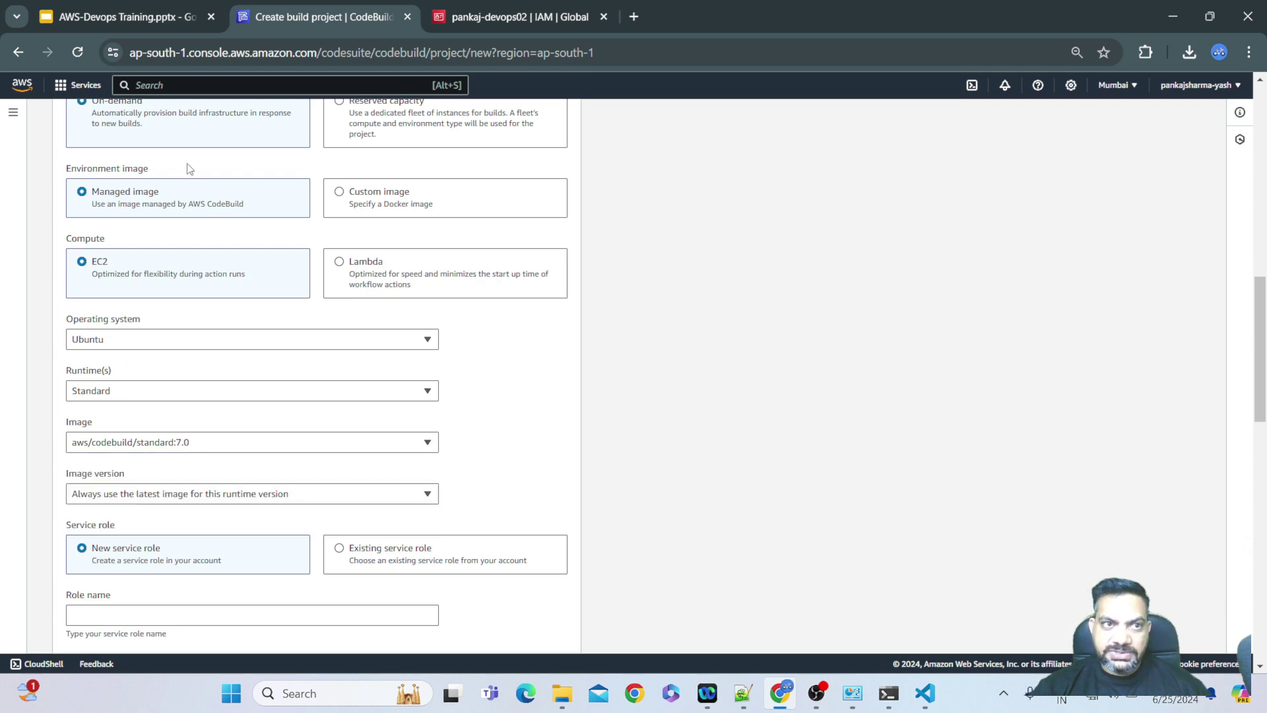
left_click(111, 19)
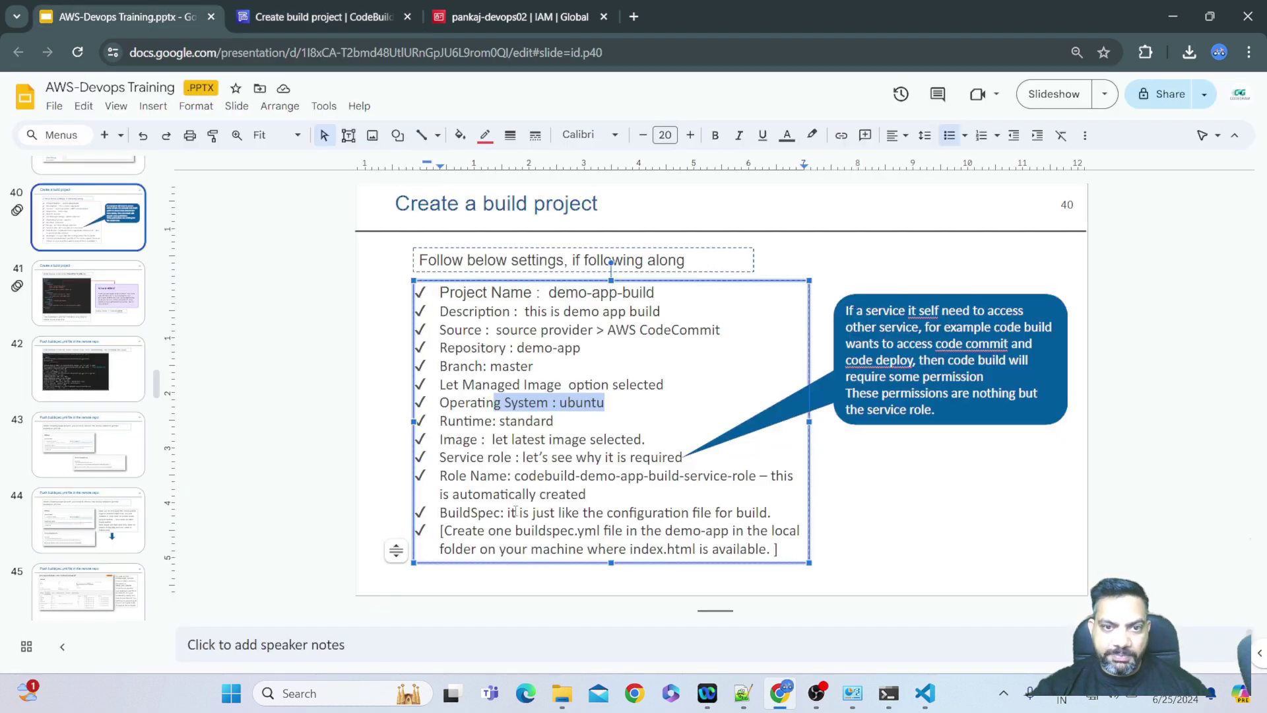
left_click_drag(492, 440, 665, 444)
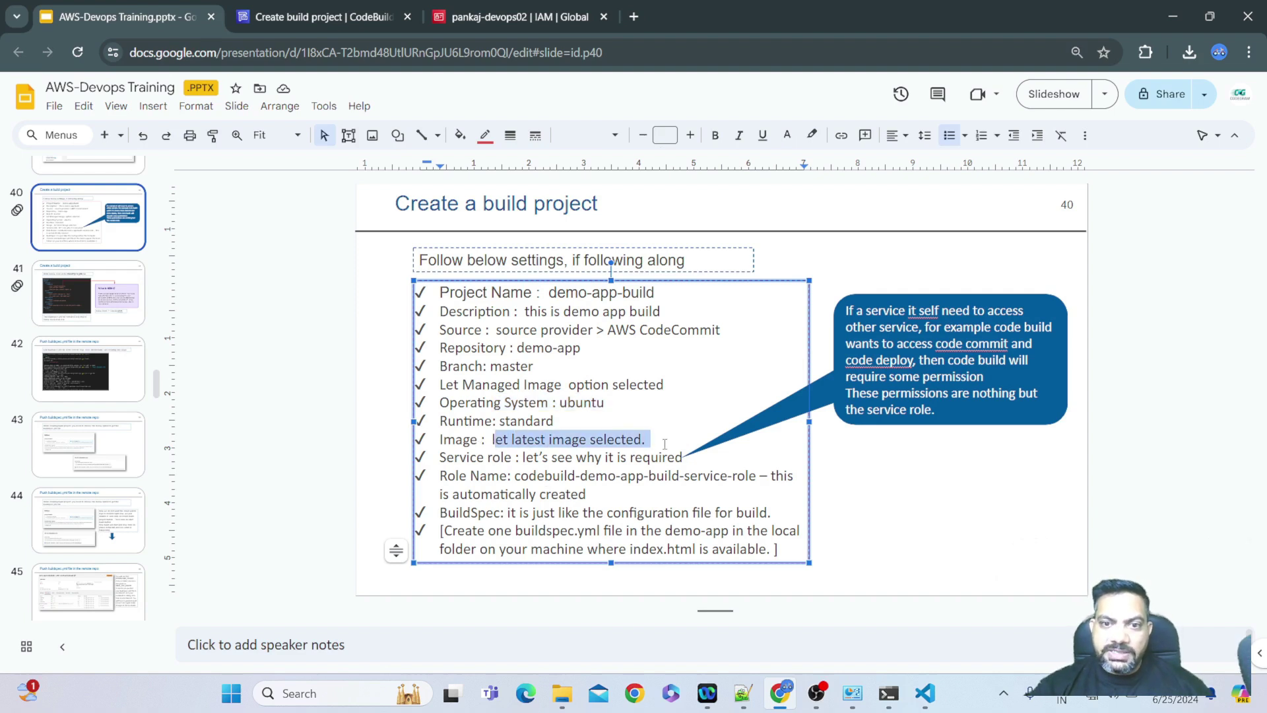
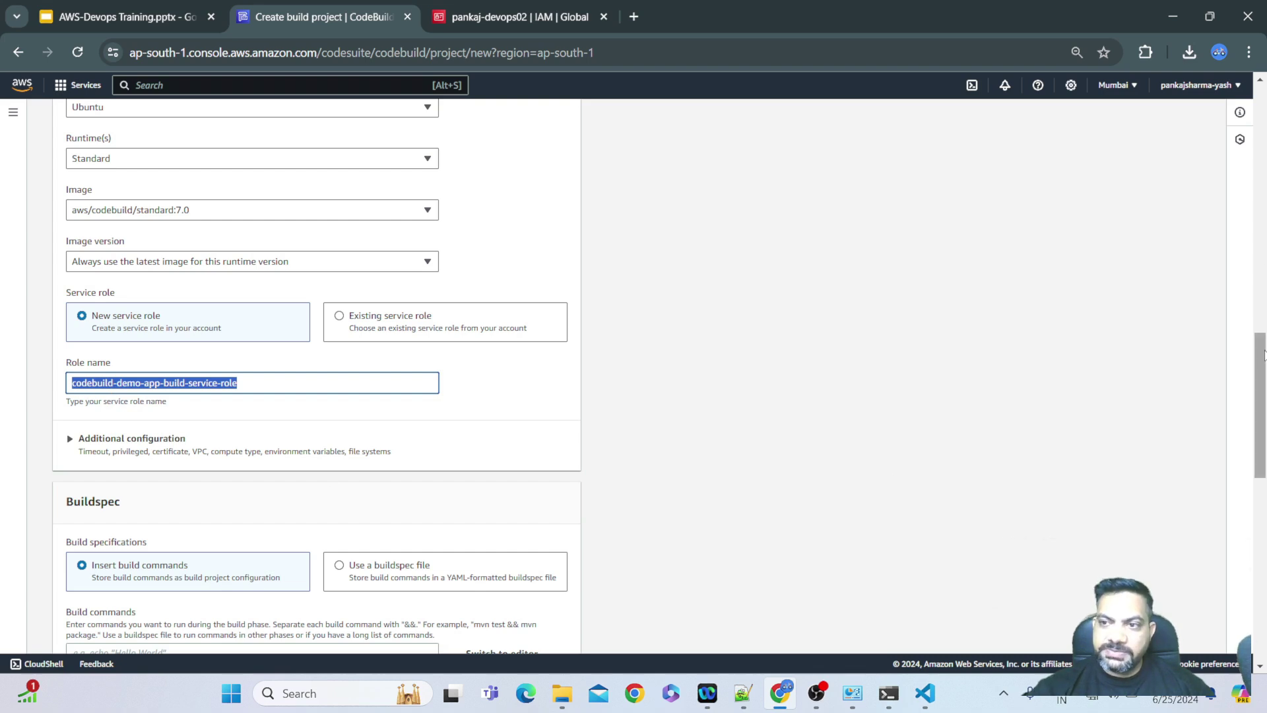
Set the build specifications to use a buildspec file and enter buildspec.yml as the buildspec name
scroll(1265, 354, "down", 3)
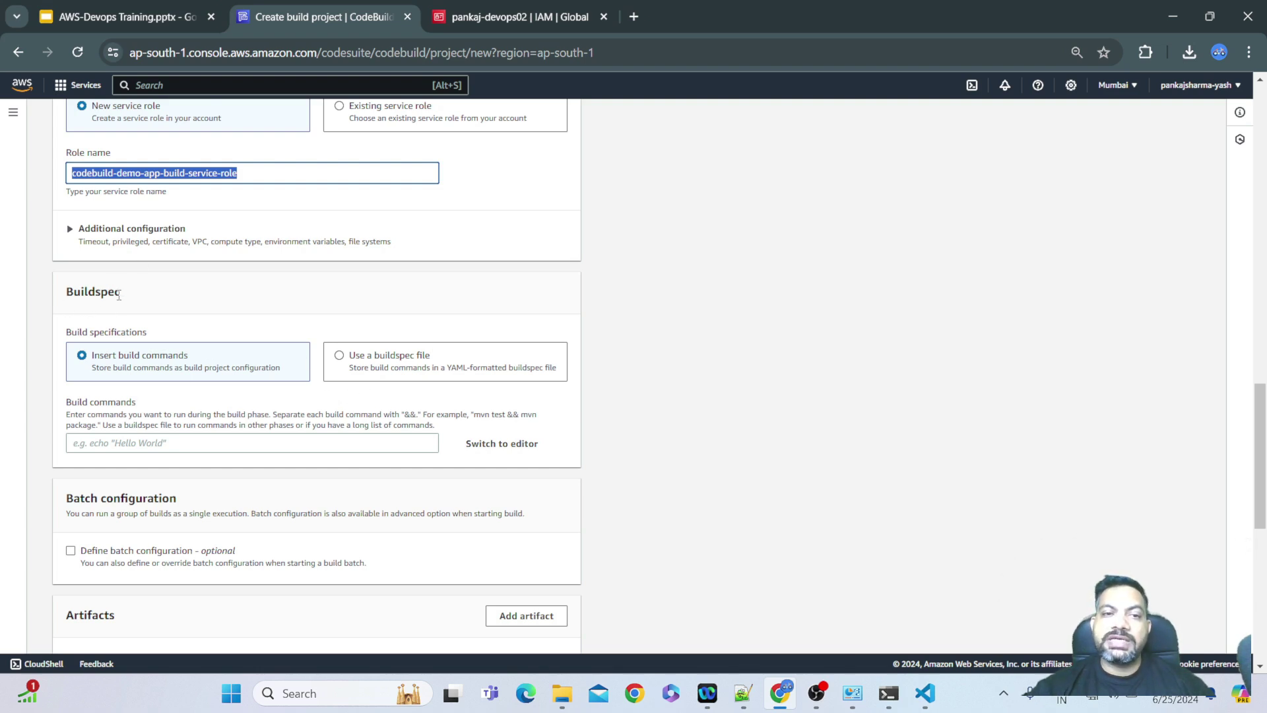
left_click(340, 359)
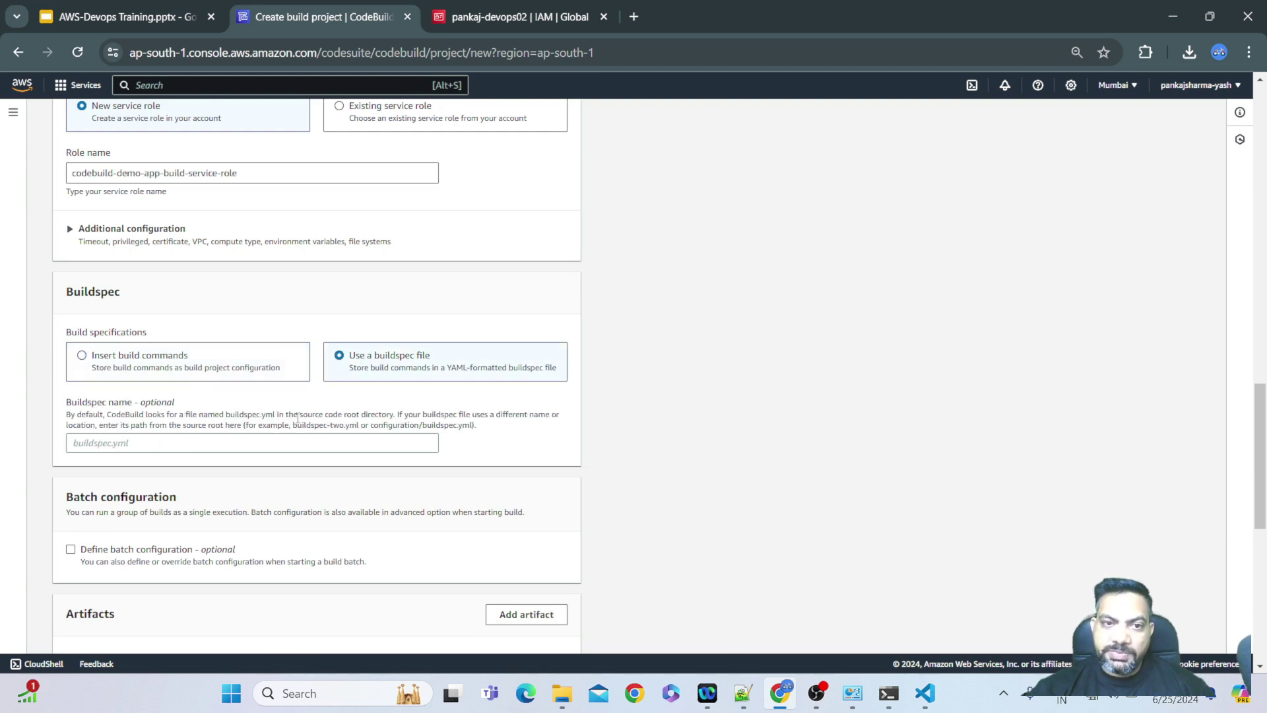
left_click(144, 445)
type("builds")
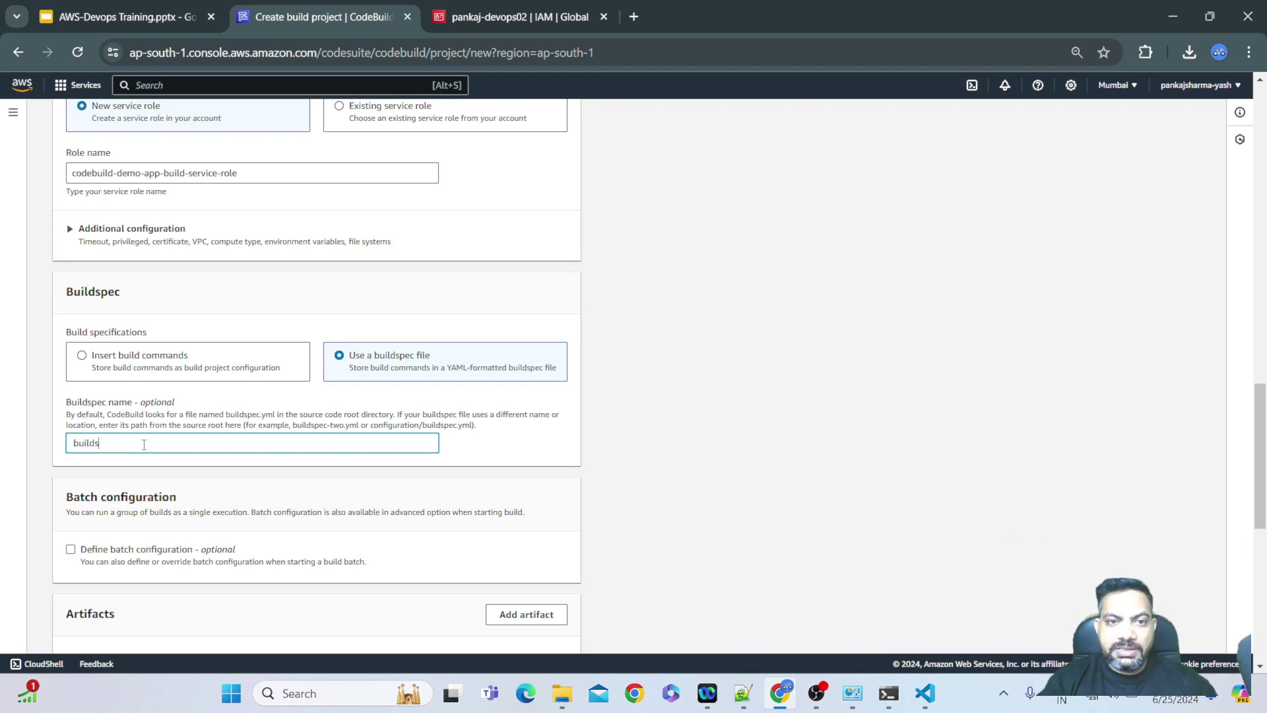
type("pec.yml")
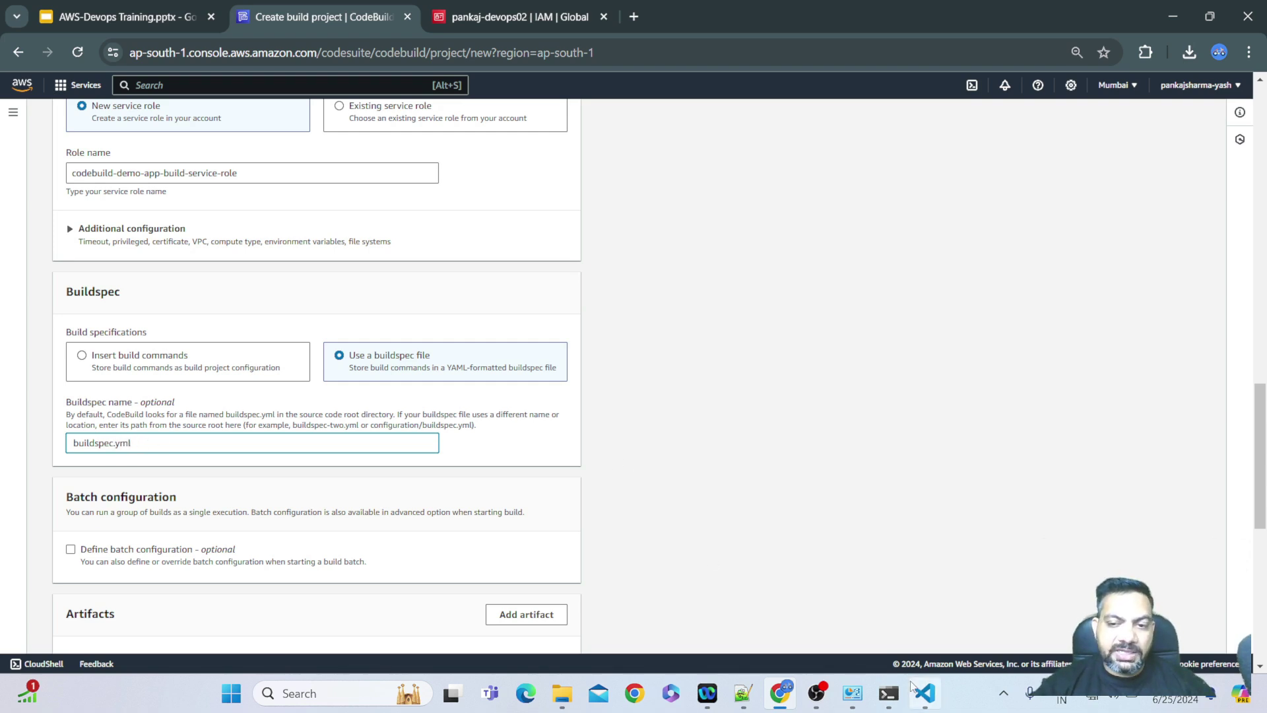
Switch to VS Code, create a buildspec.yml file in the demo-app folder, and enlarge the editor area
left_click(925, 693)
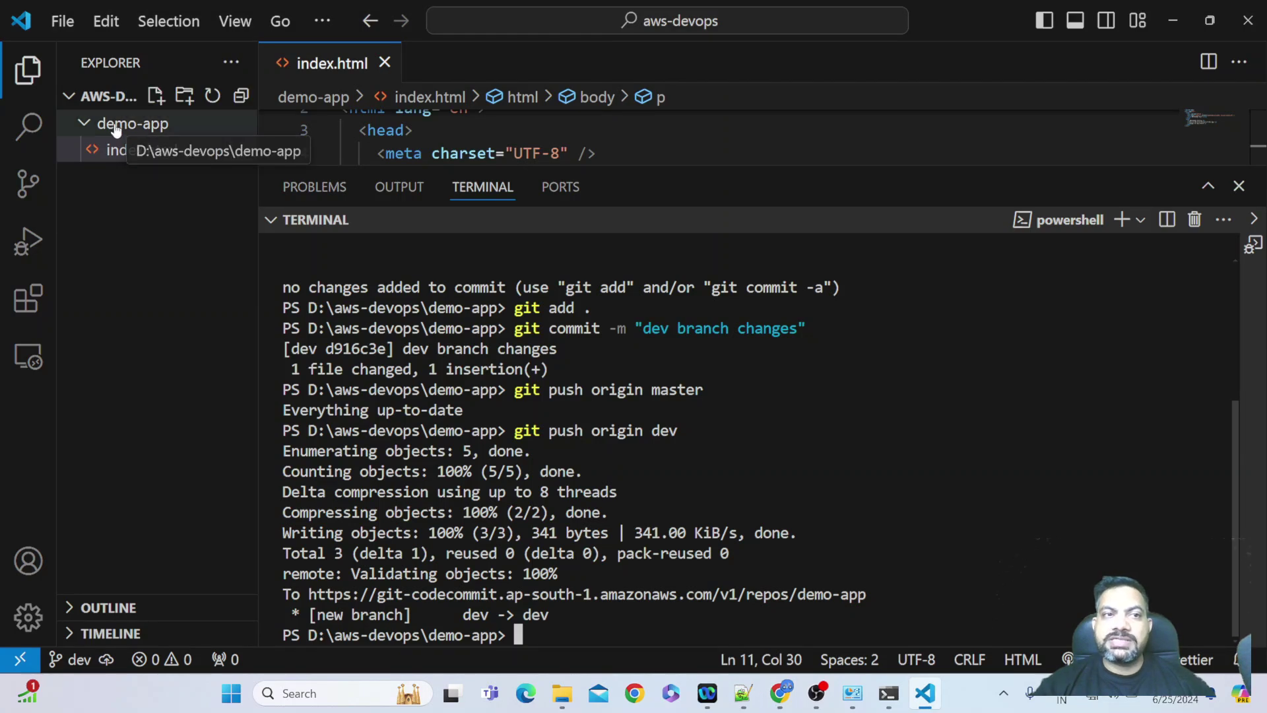
left_click(156, 97)
type("buildspec.yml")
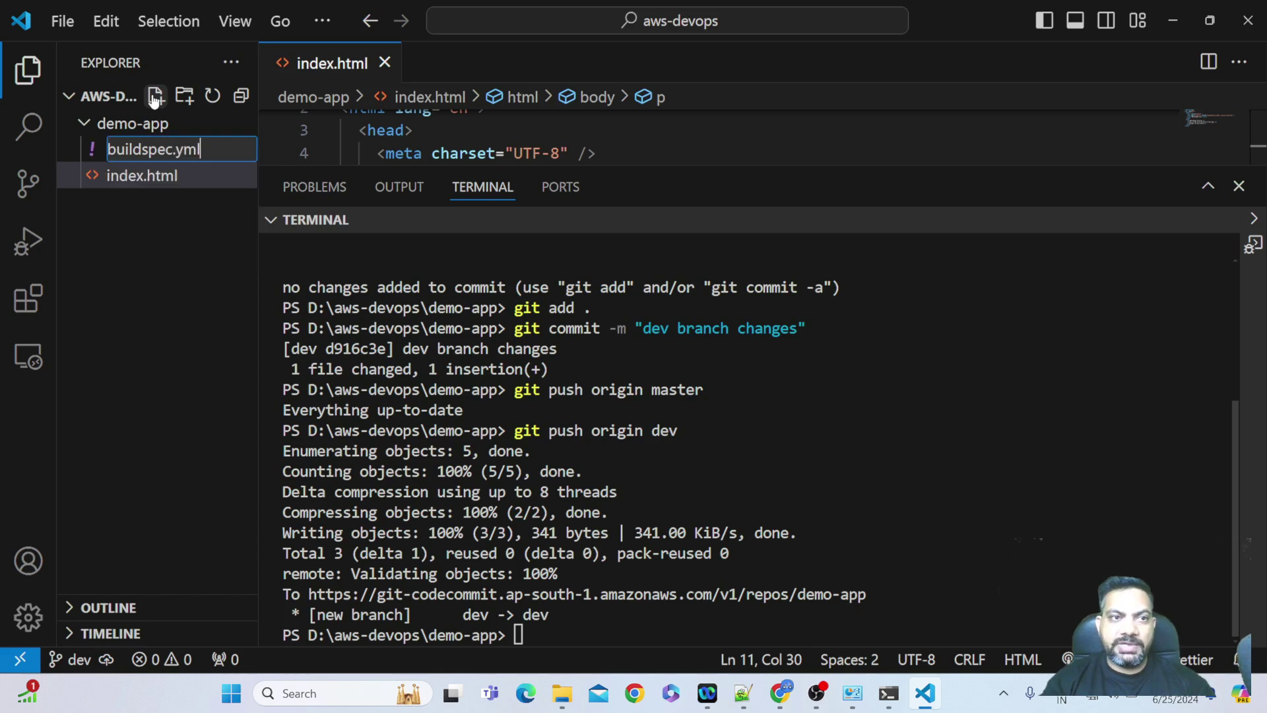
key("Return")
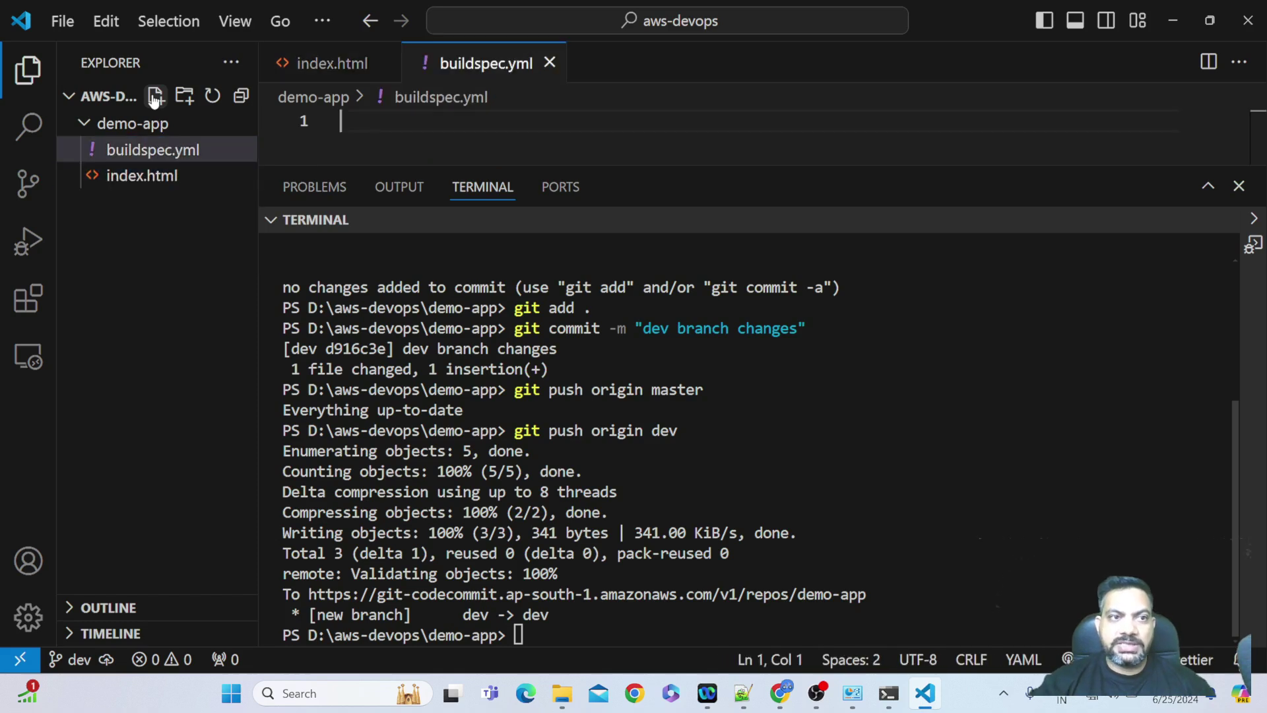
left_click_drag(806, 165, 812, 553)
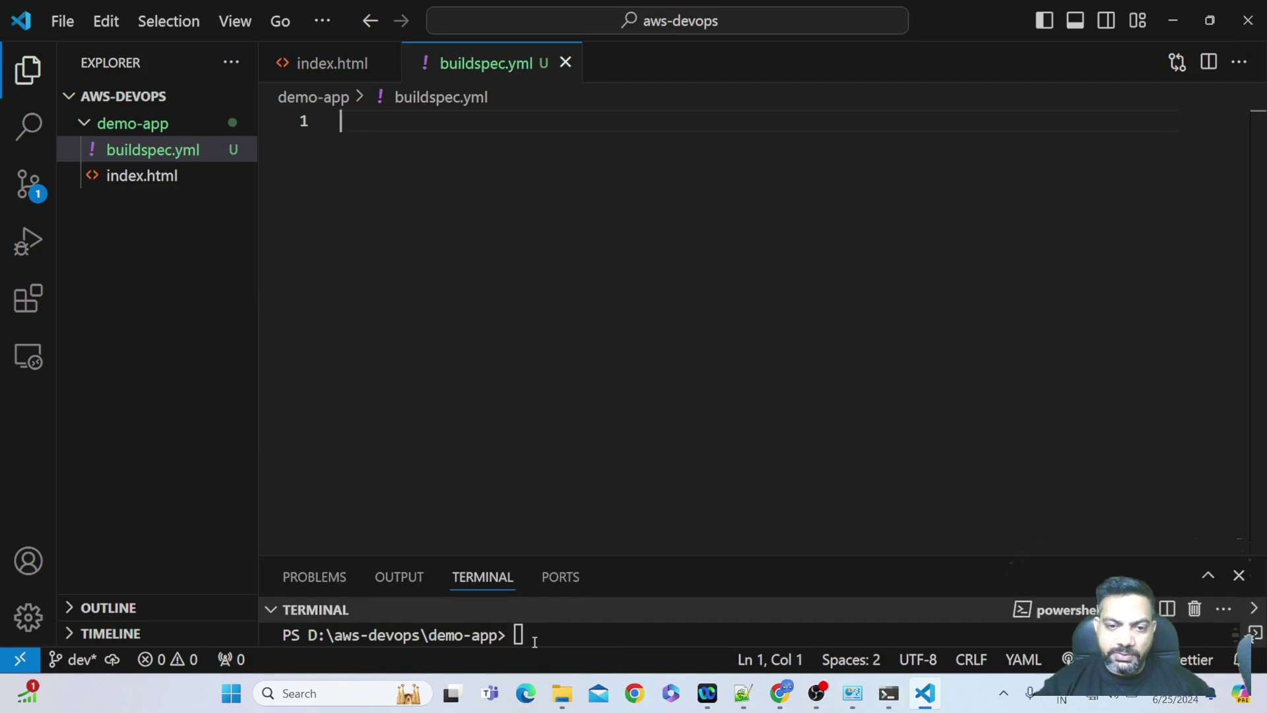
Copy the whole buildspec code from slide 41 of the training slides into buildspec.yml in VS Code and save the file
left_click(779, 701)
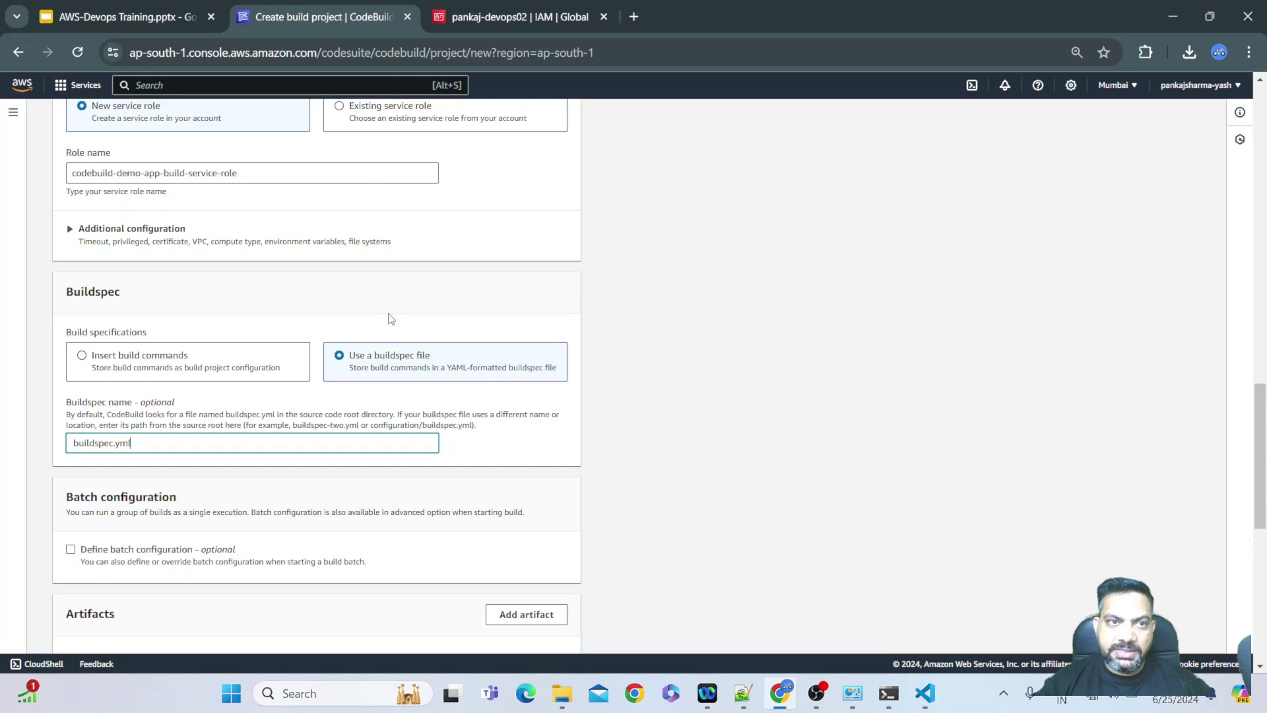
left_click(117, 18)
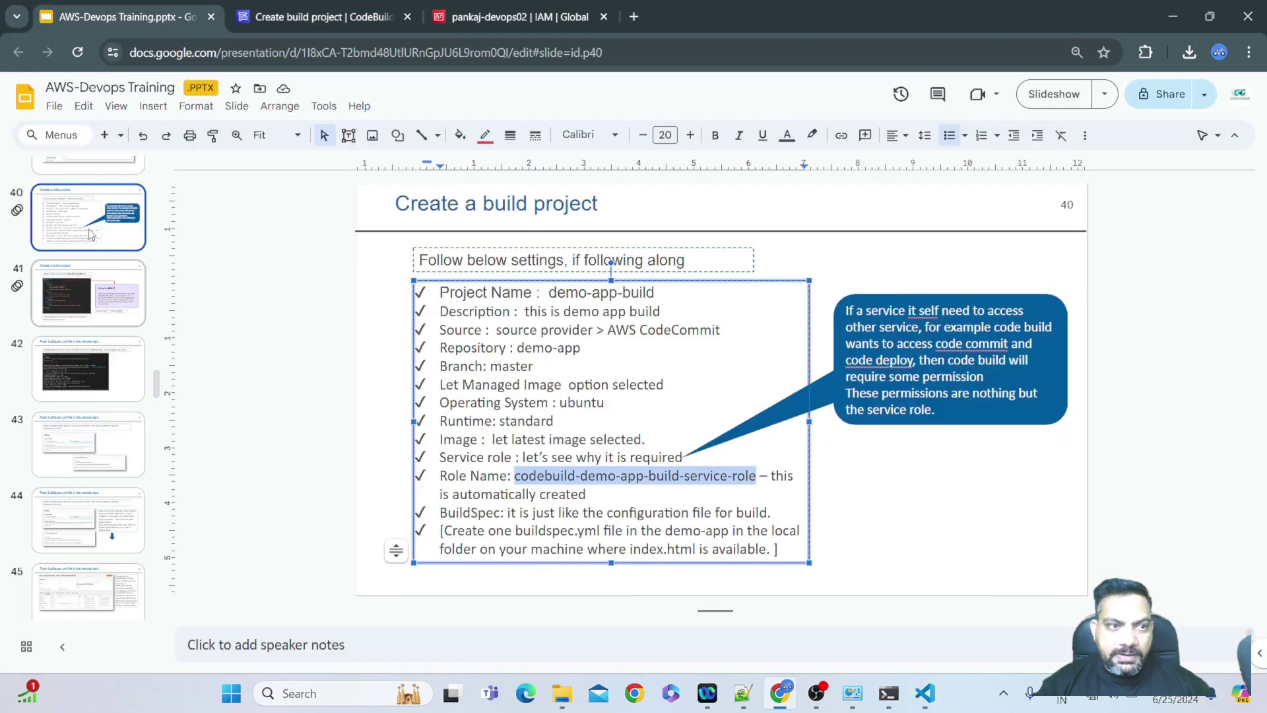
left_click(91, 293)
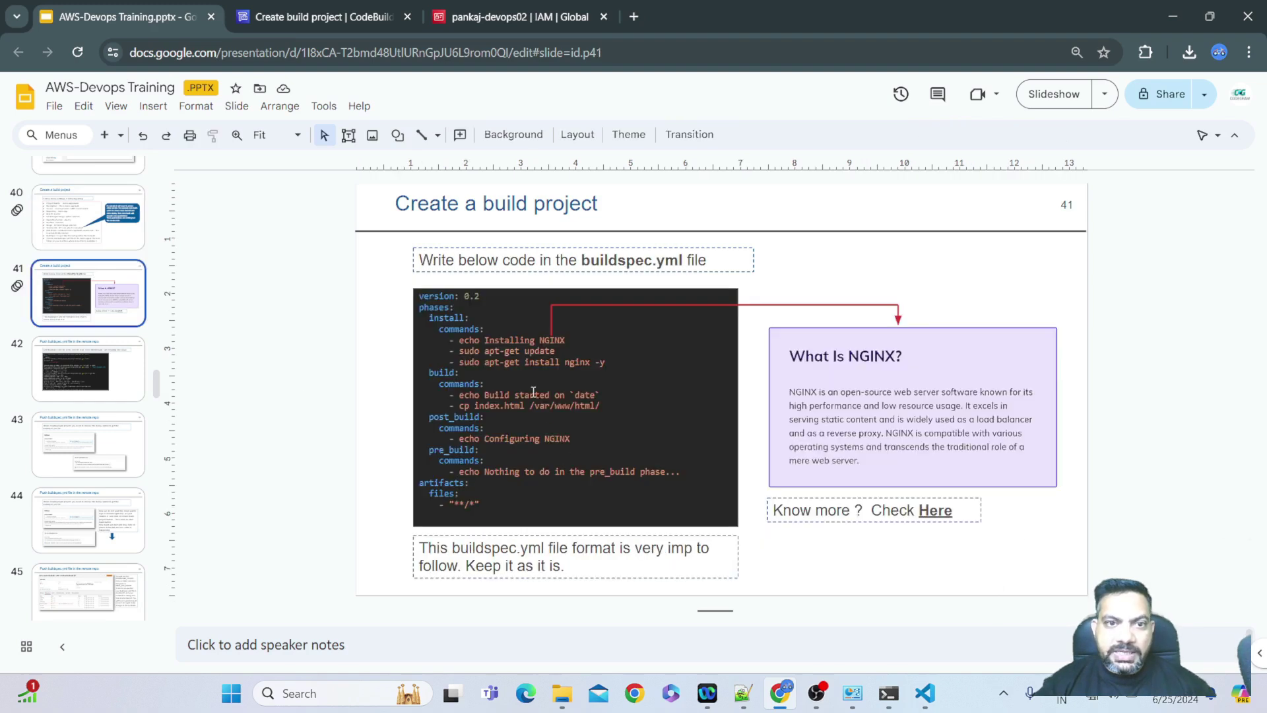
left_click_drag(489, 511, 411, 300)
key("ctrl+c")
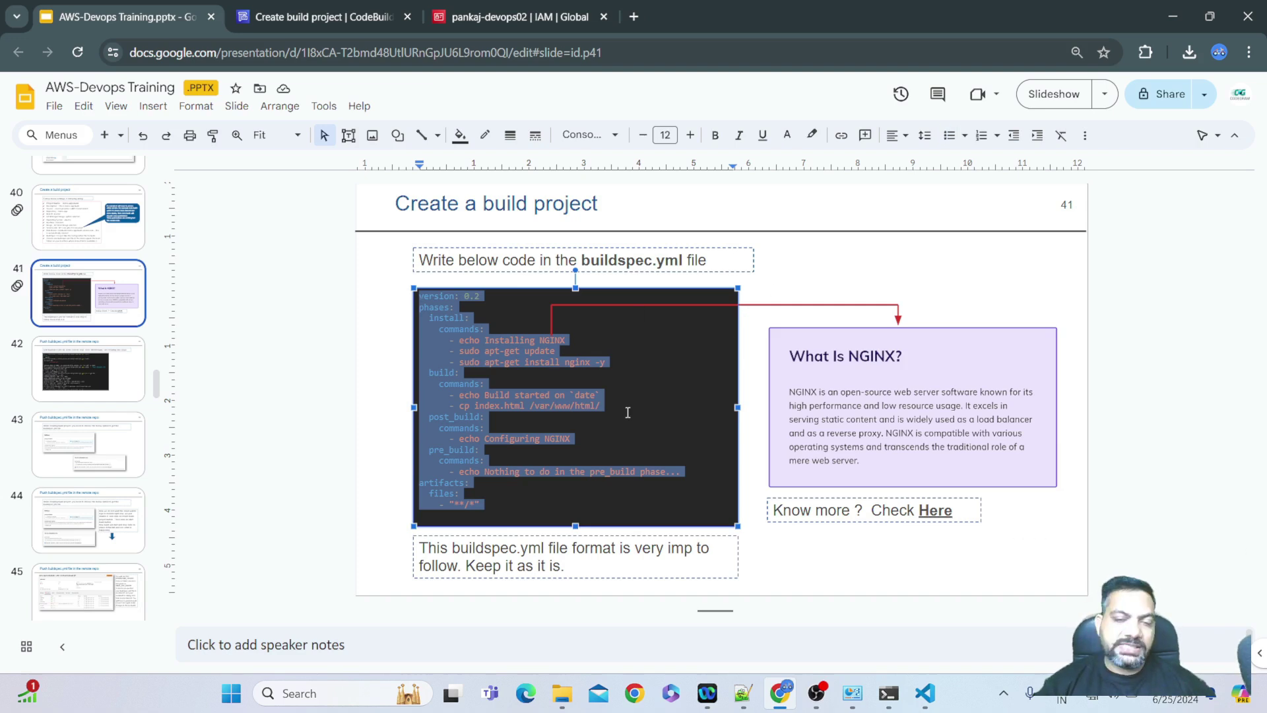
left_click(924, 693)
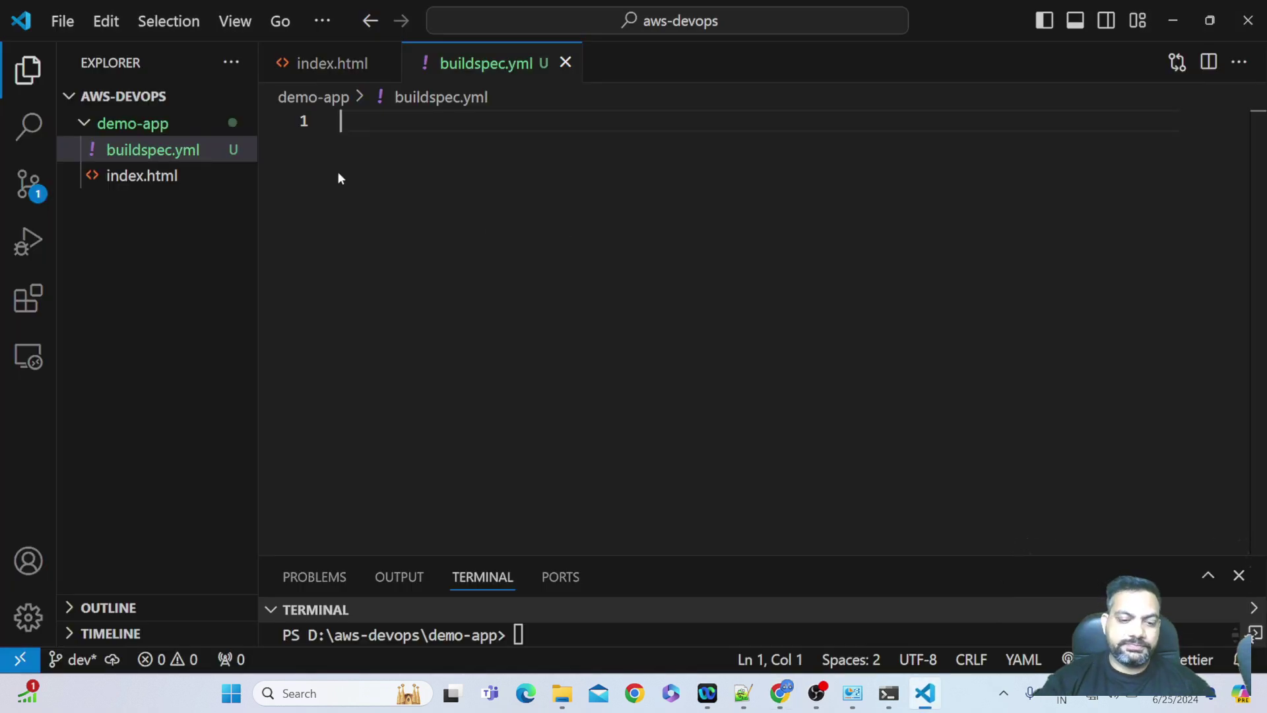
key("ctrl+v")
key("ctrl+s")
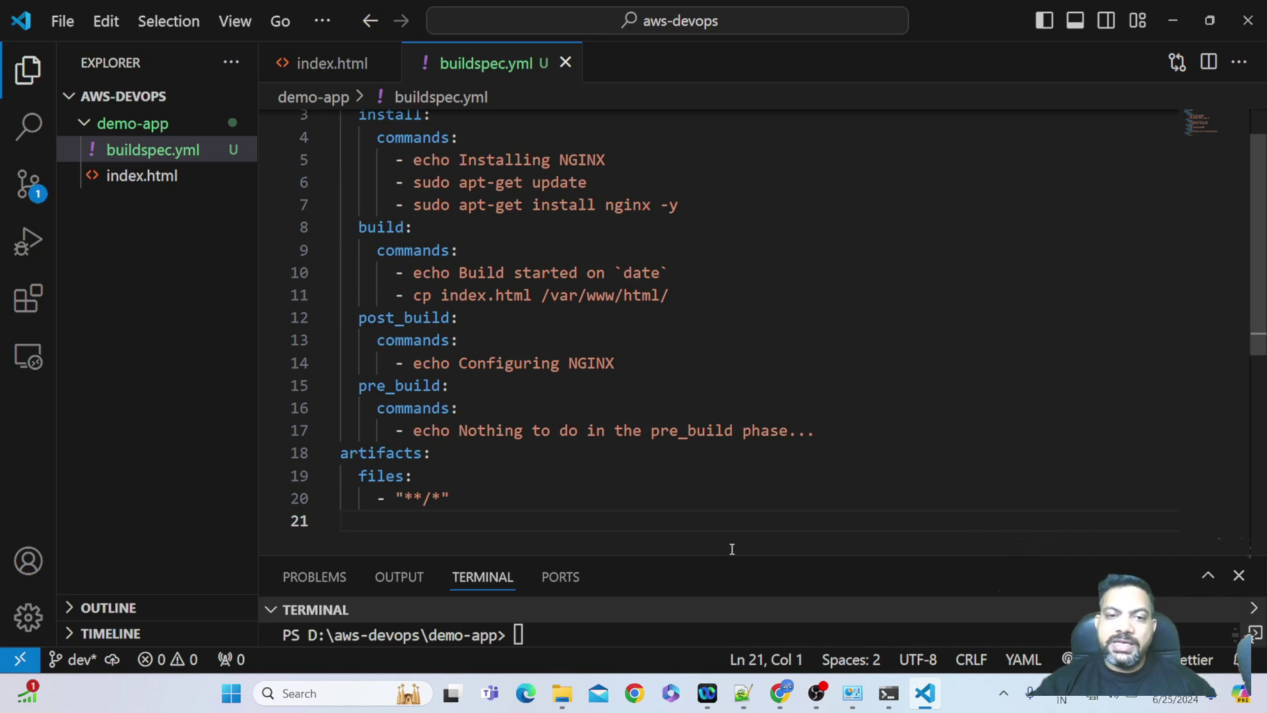
Enlarge the terminal and run git status and git branch to check the demo-app repository's changes and current branch
left_click_drag(731, 557, 733, 238)
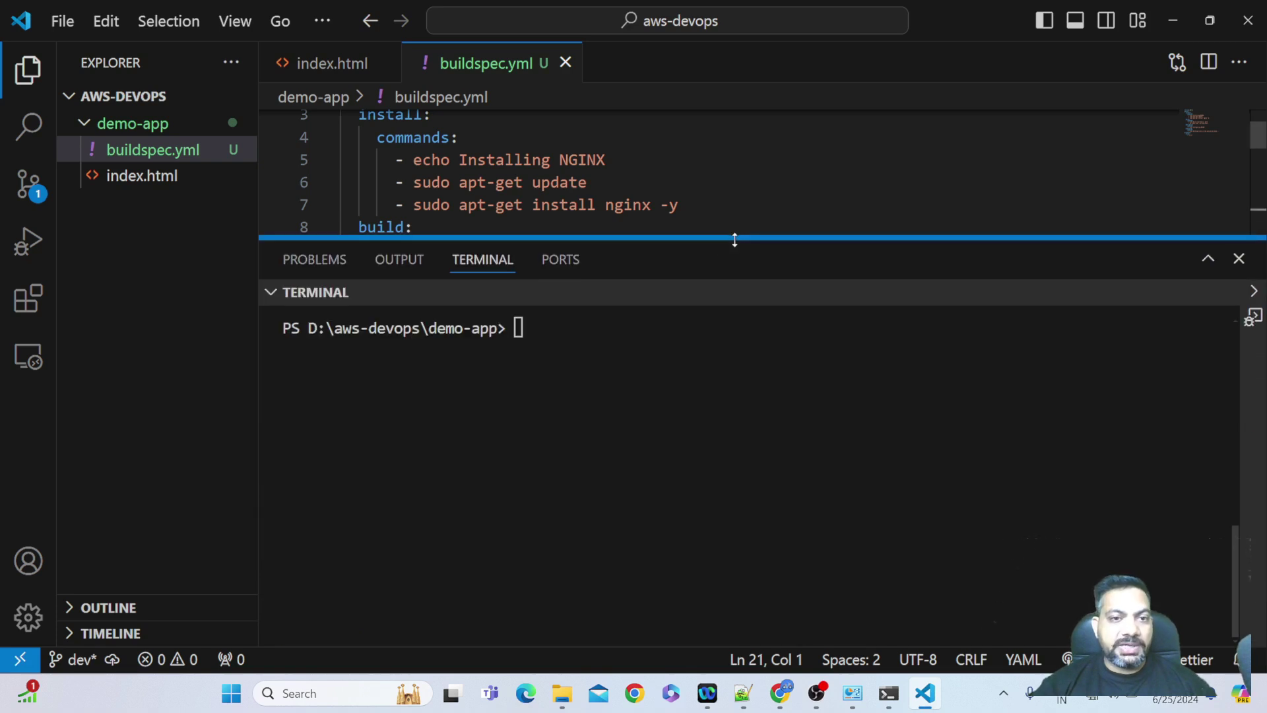
left_click(544, 339)
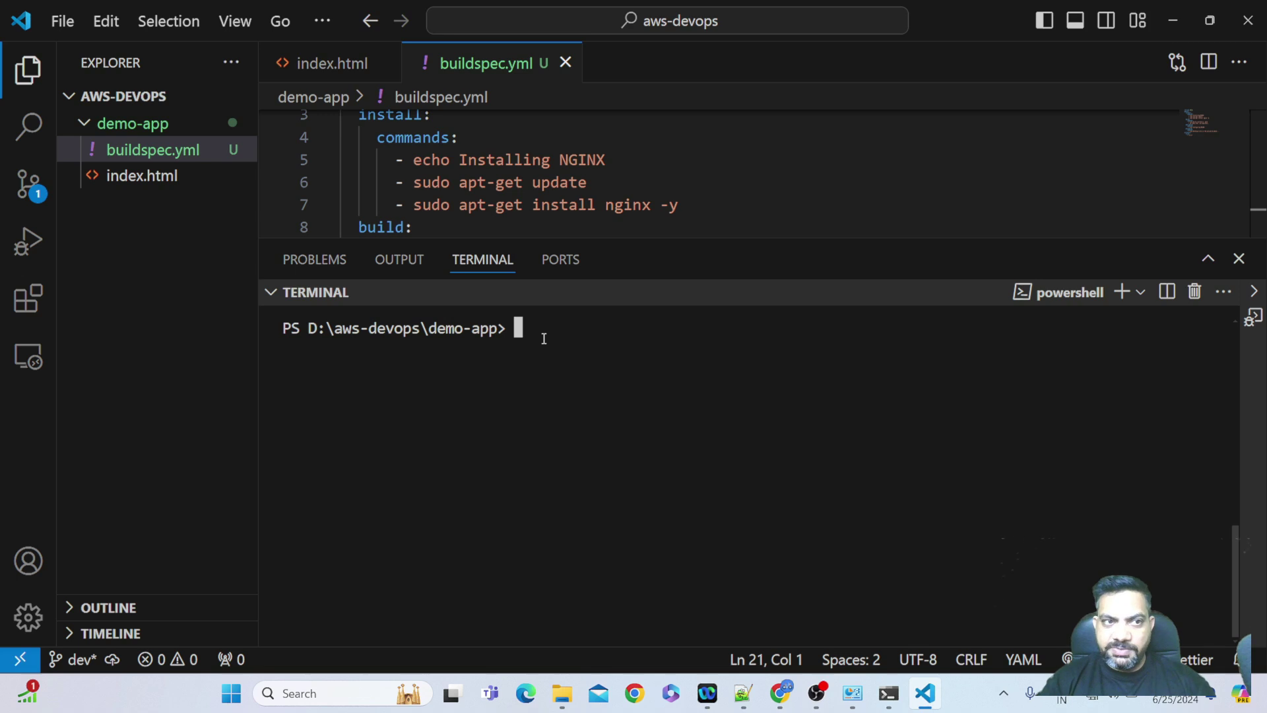
type("git ")
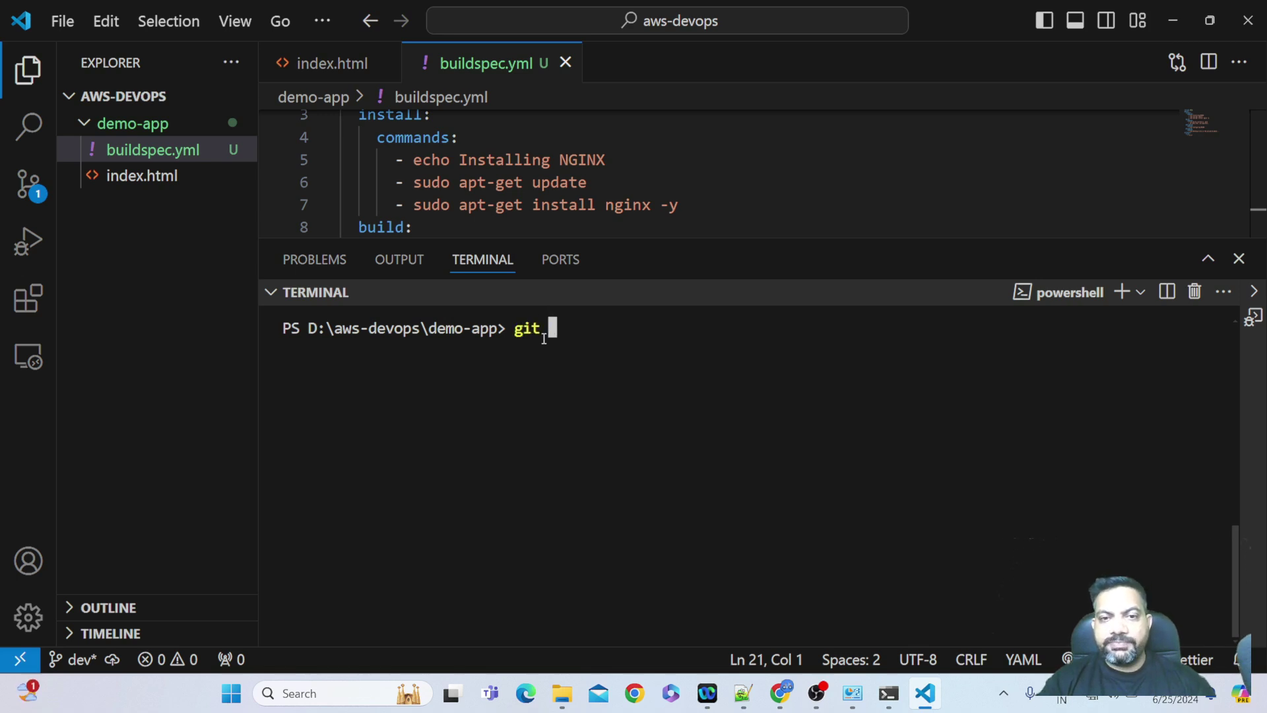
type("status")
key("Return")
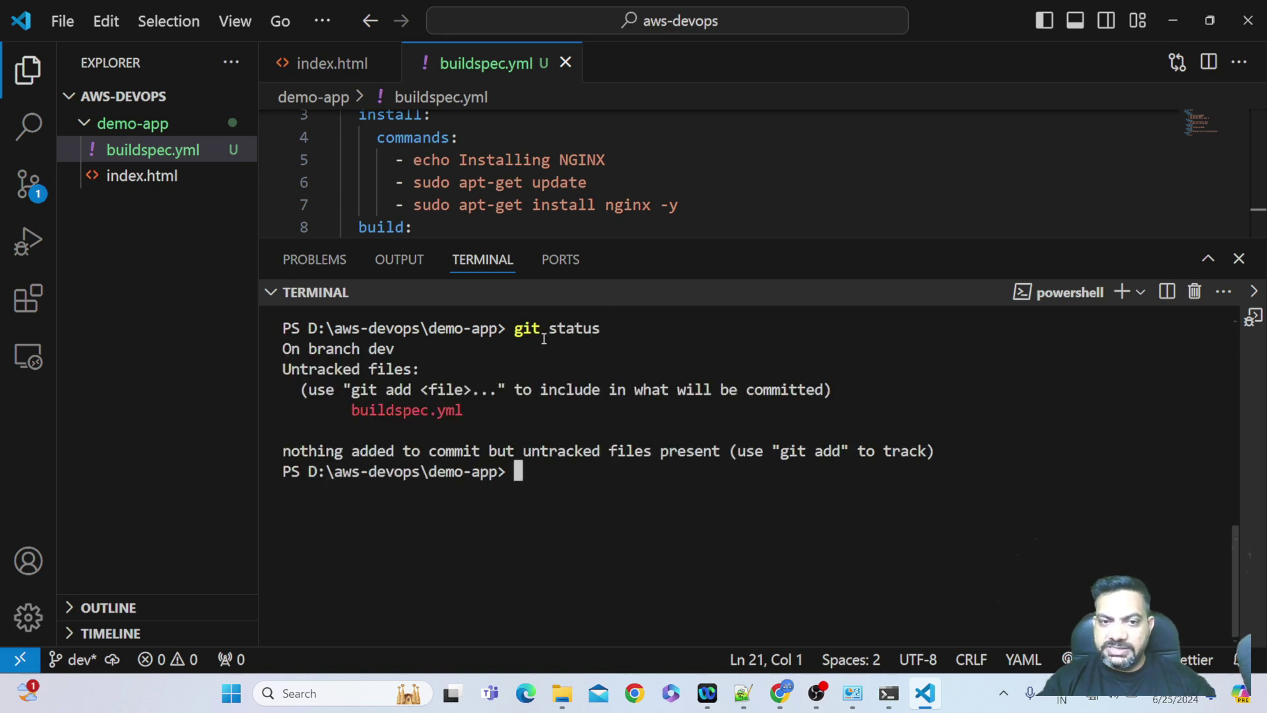
type("git ")
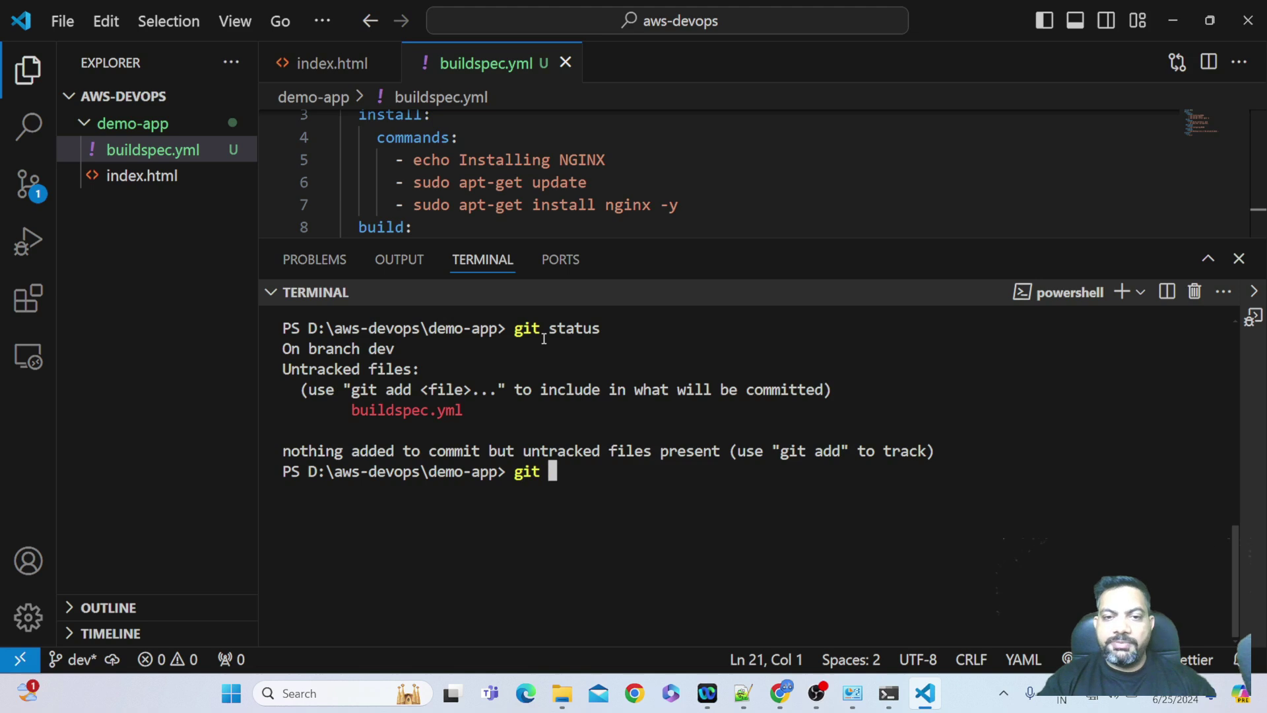
type("branch")
key("Return")
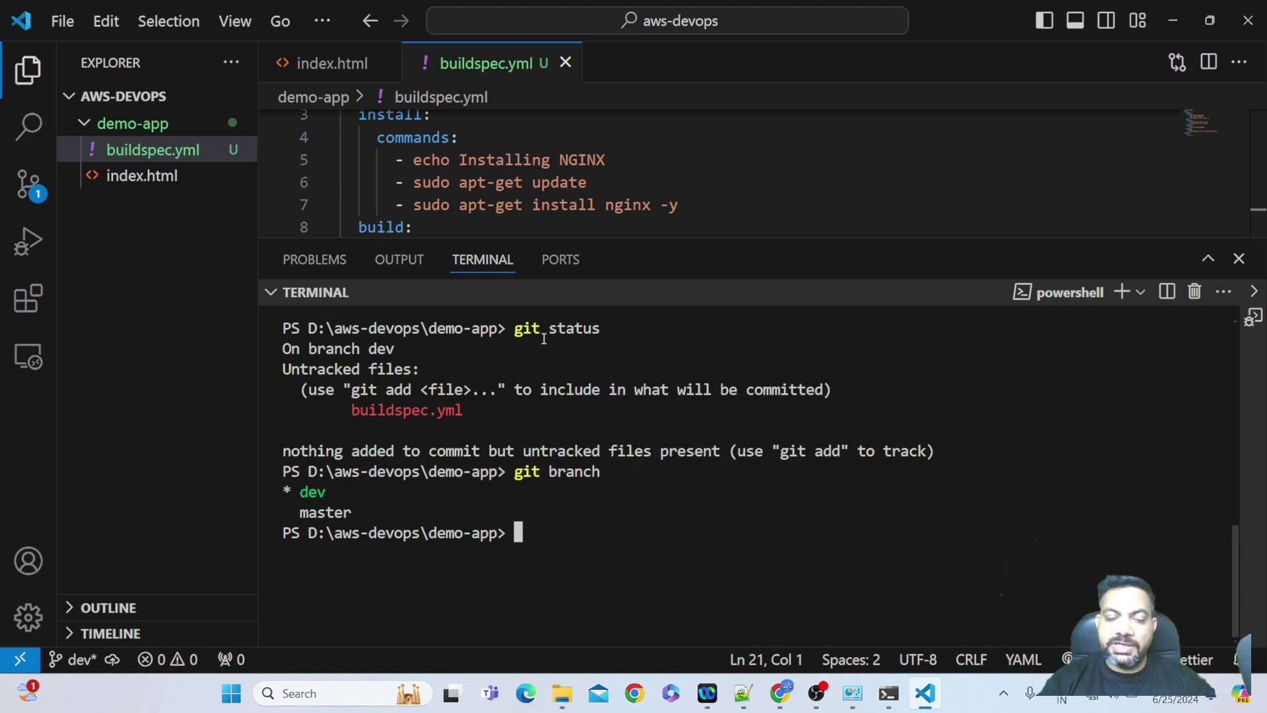
Stage all changes, commit them with the message "buildspec.yml added" and push the dev branch to origin
type("git add .")
key("Return")
type("git commit")
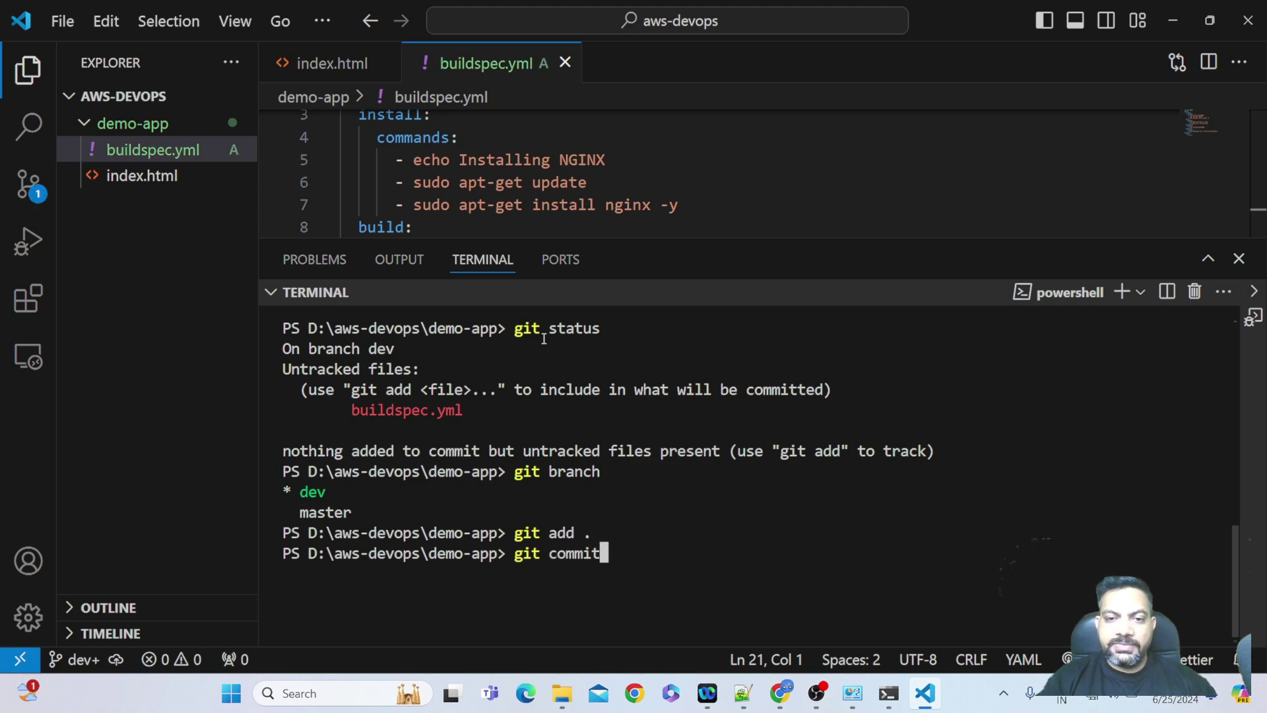
type(" -m \"\"")
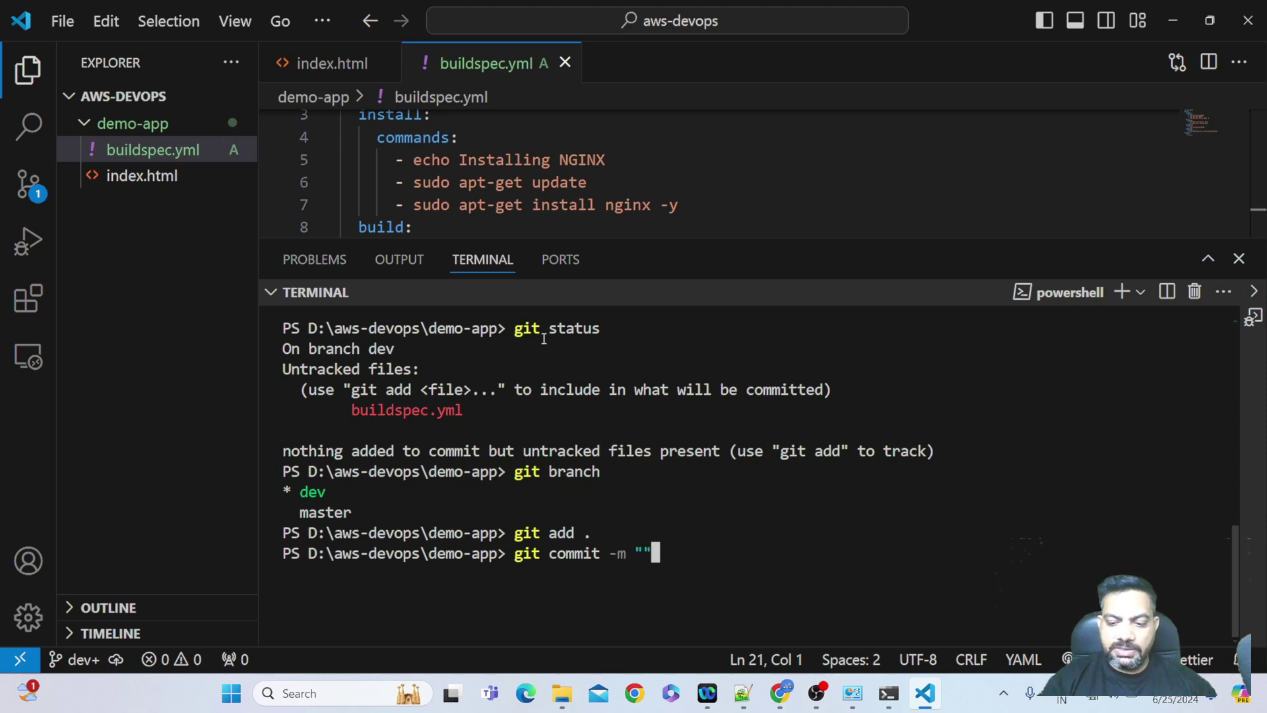
key("Left")
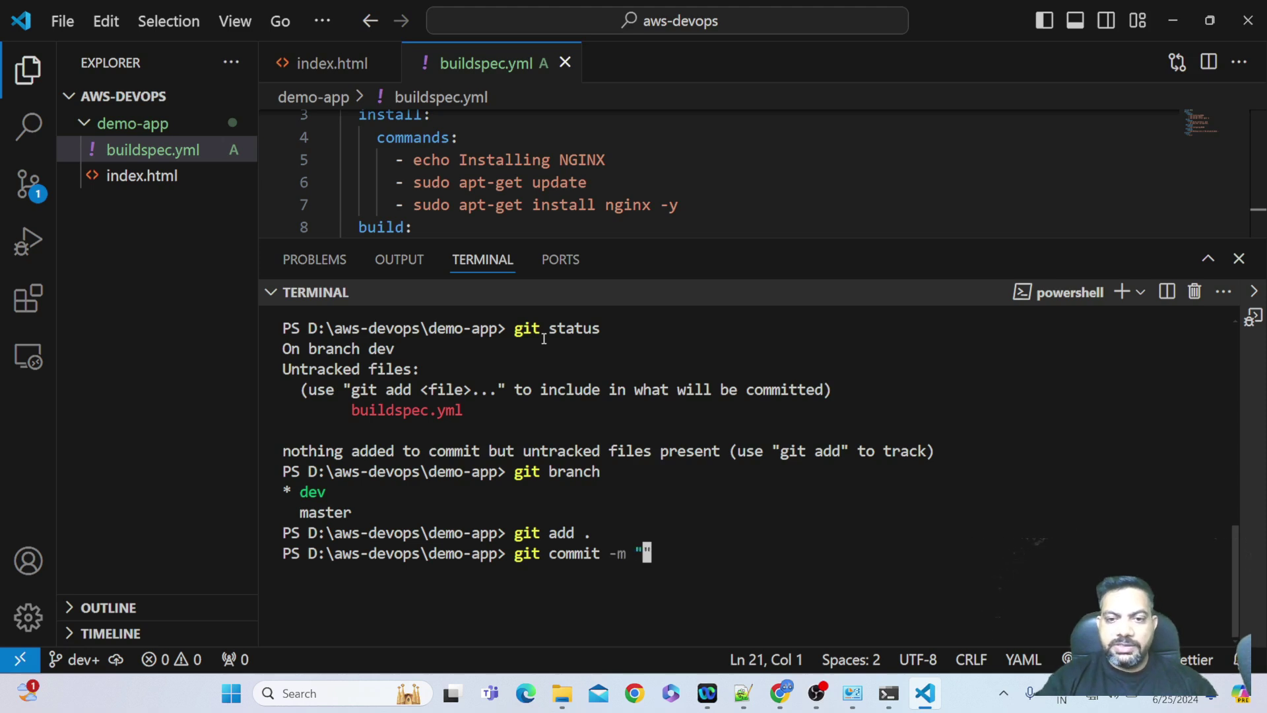
type("buildspec.yml added")
key("Return")
type("git push origin dev")
key("Return")
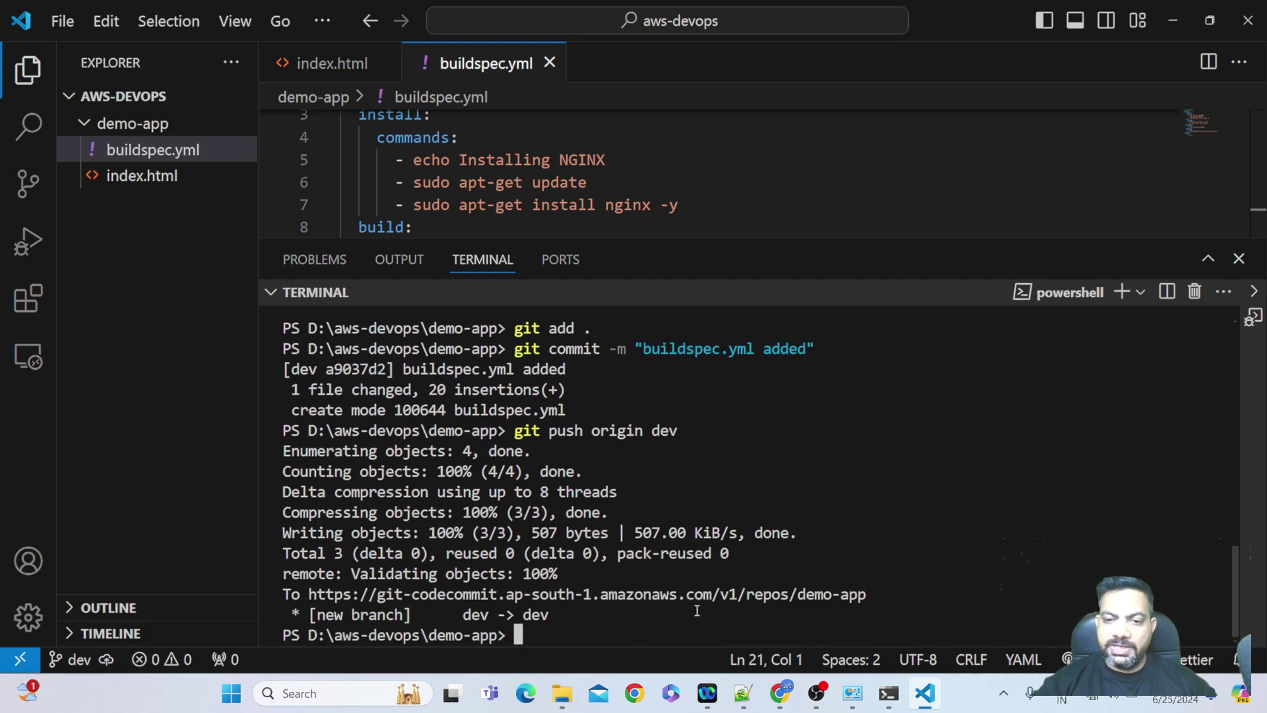
Switch to Chrome and duplicate the browser tab holding the Create build project form
left_click(781, 693)
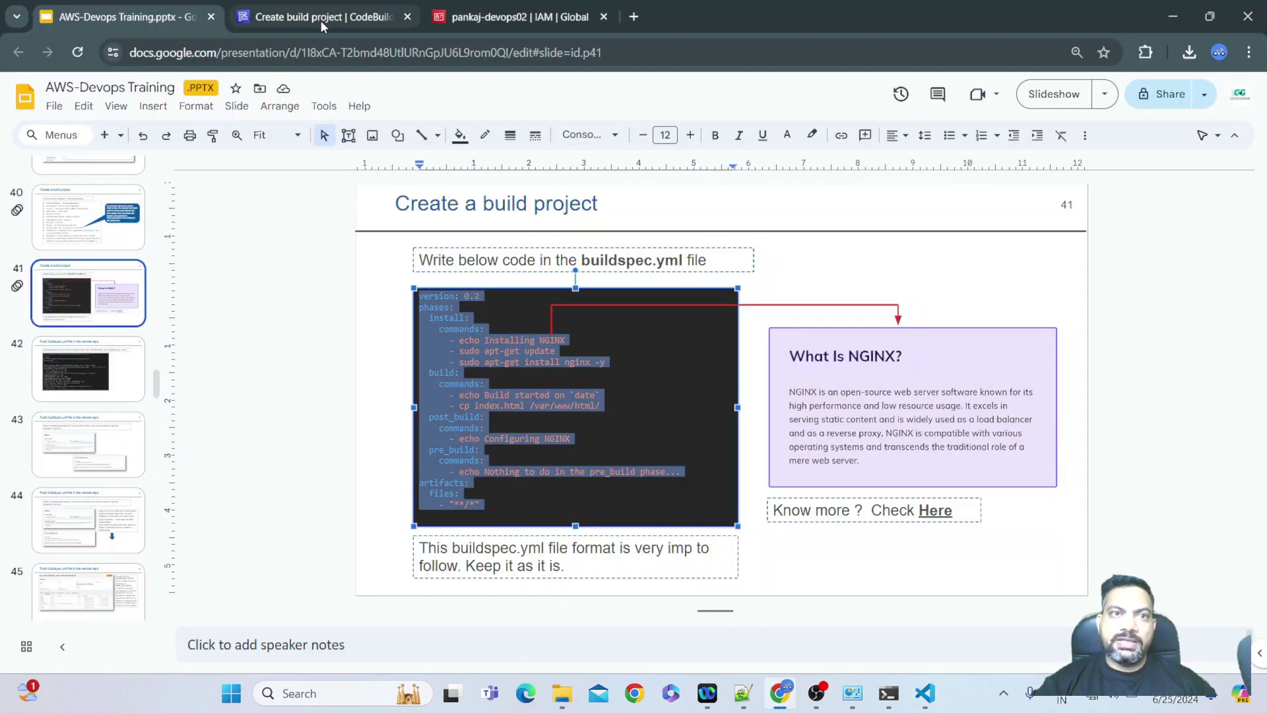
left_click(321, 21)
right_click(321, 21)
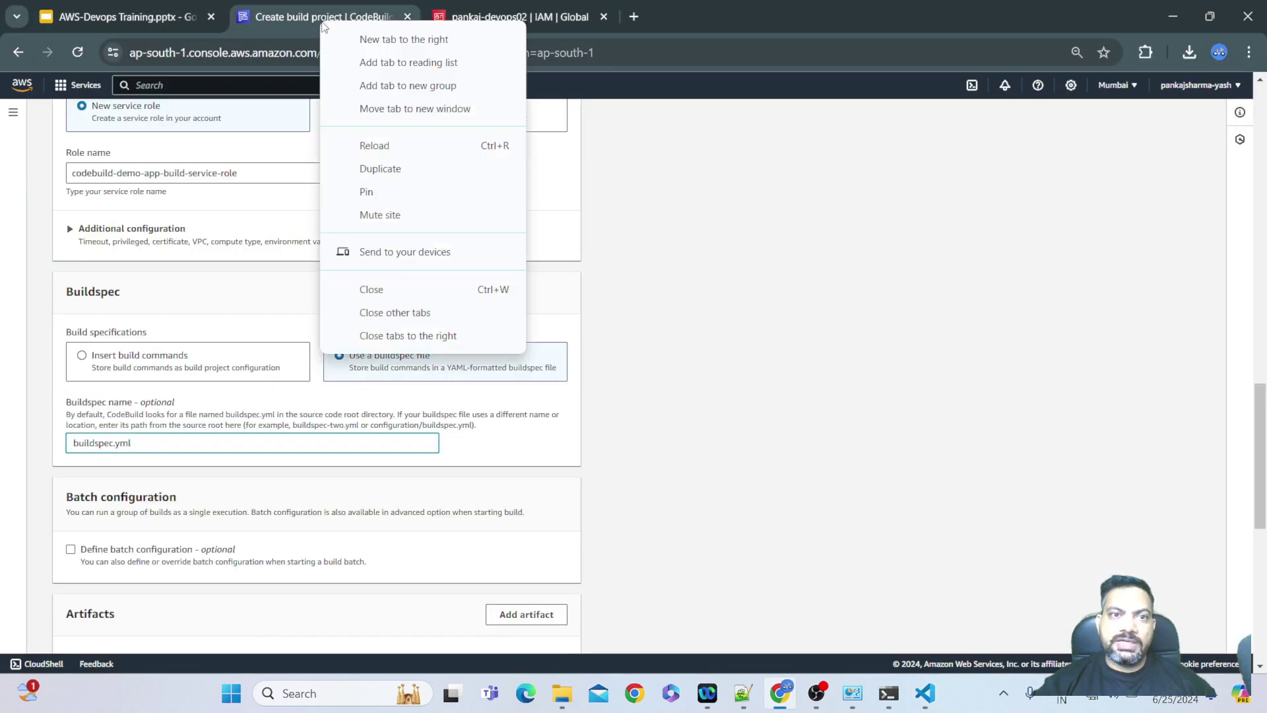
left_click(399, 167)
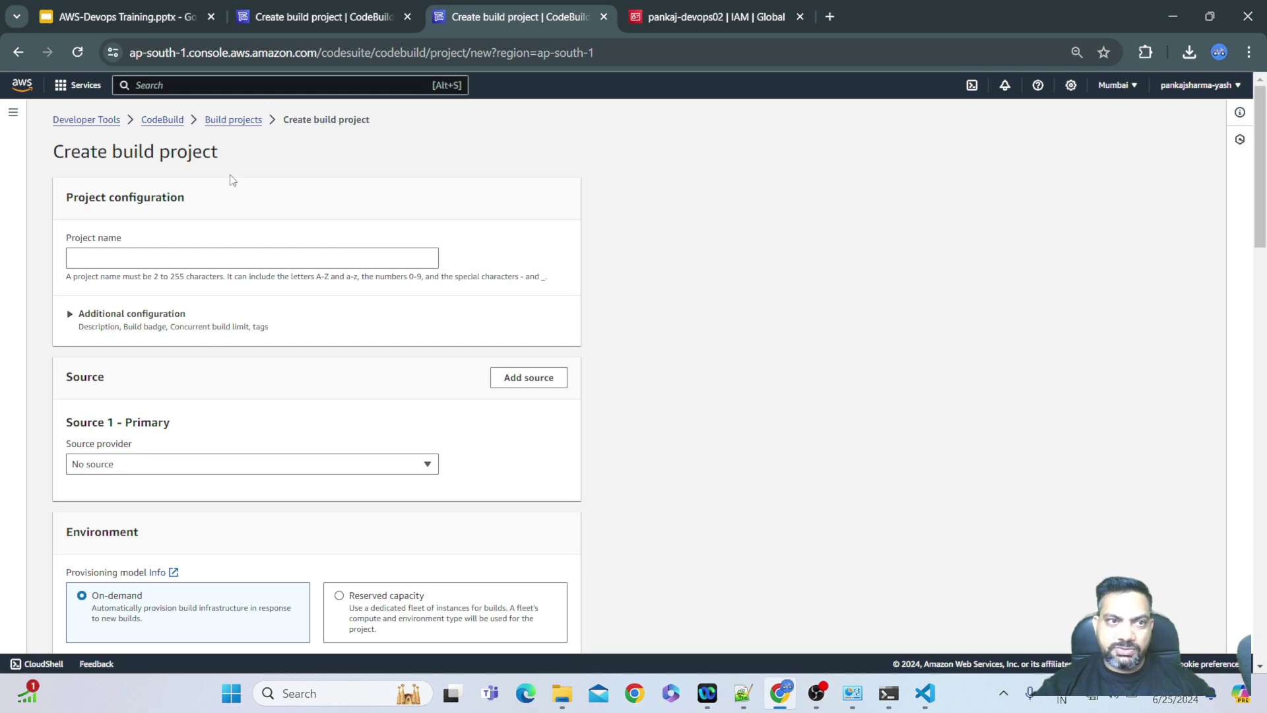
Open the demo-app repository in CodeCommit from the duplicated page and display its list of branches
left_click(76, 124)
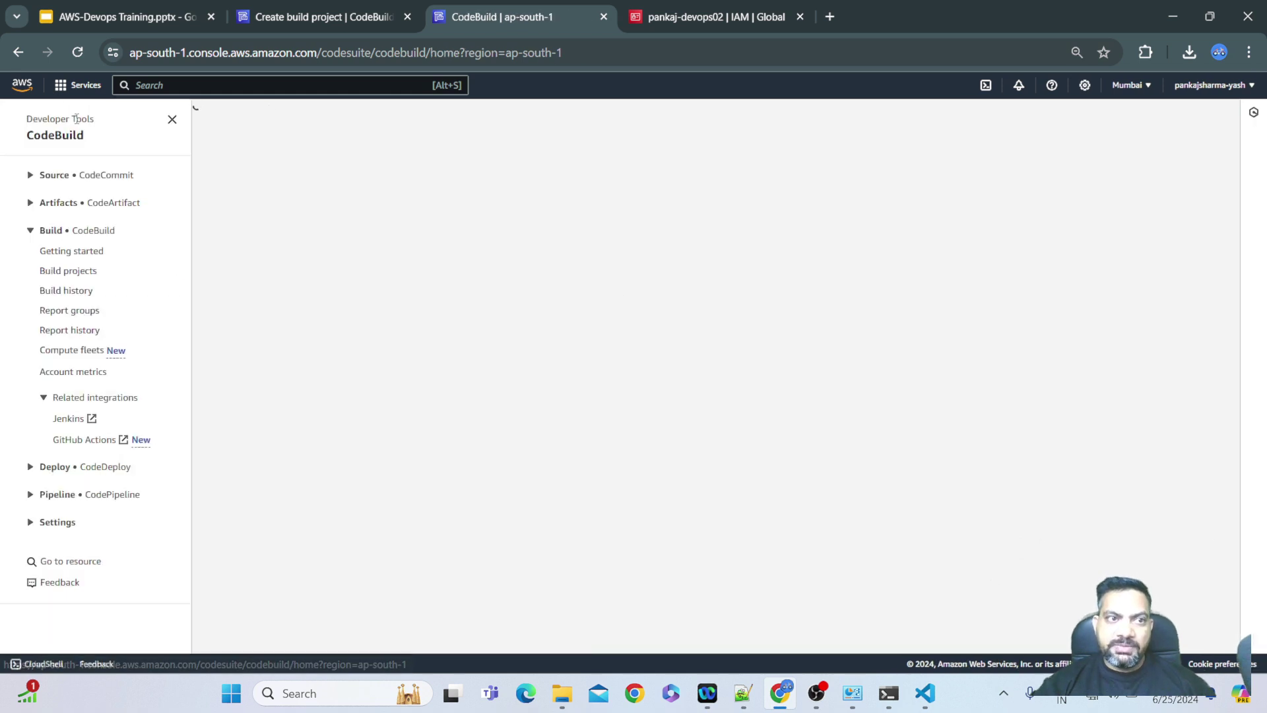
left_click(31, 175)
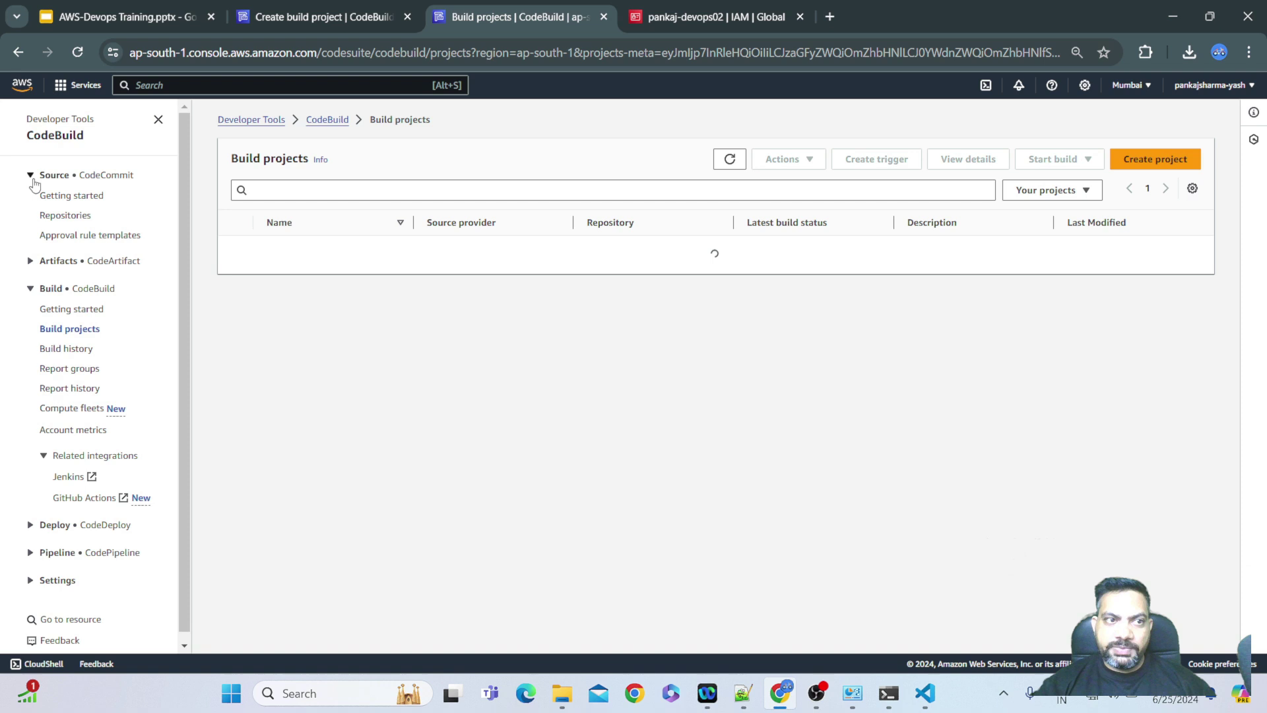
left_click(72, 217)
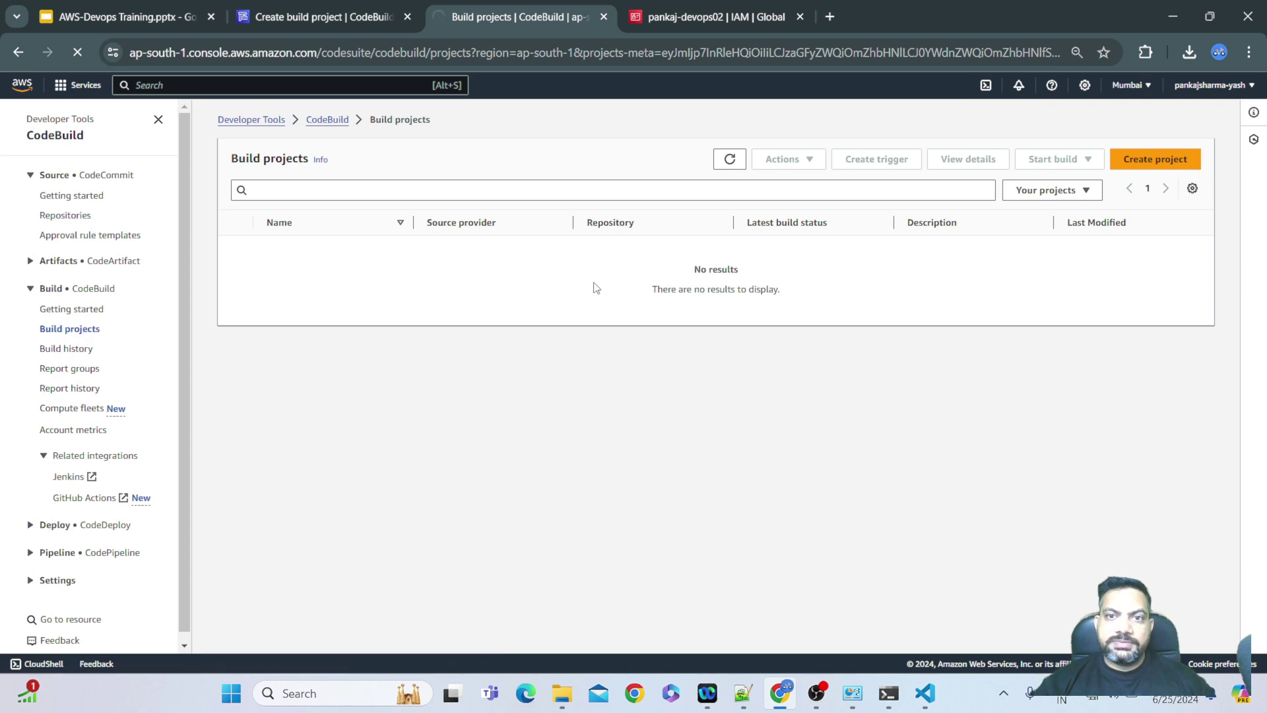
left_click(67, 218)
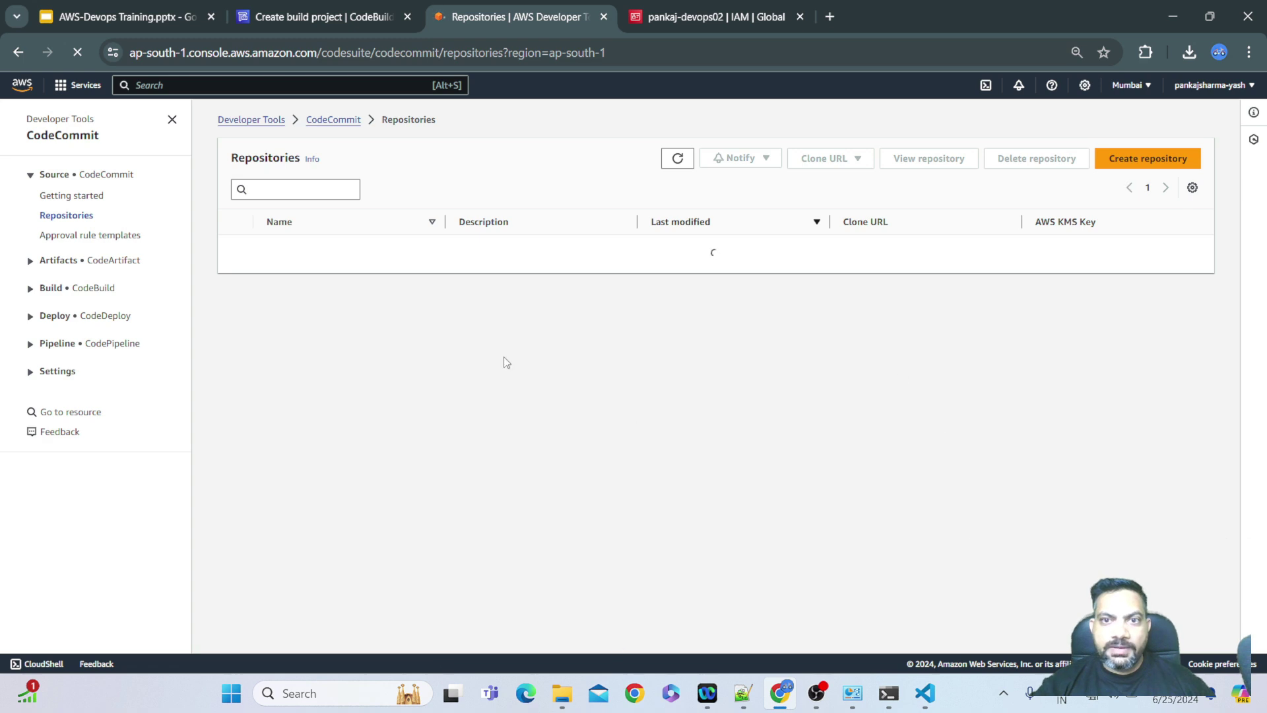
left_click(289, 266)
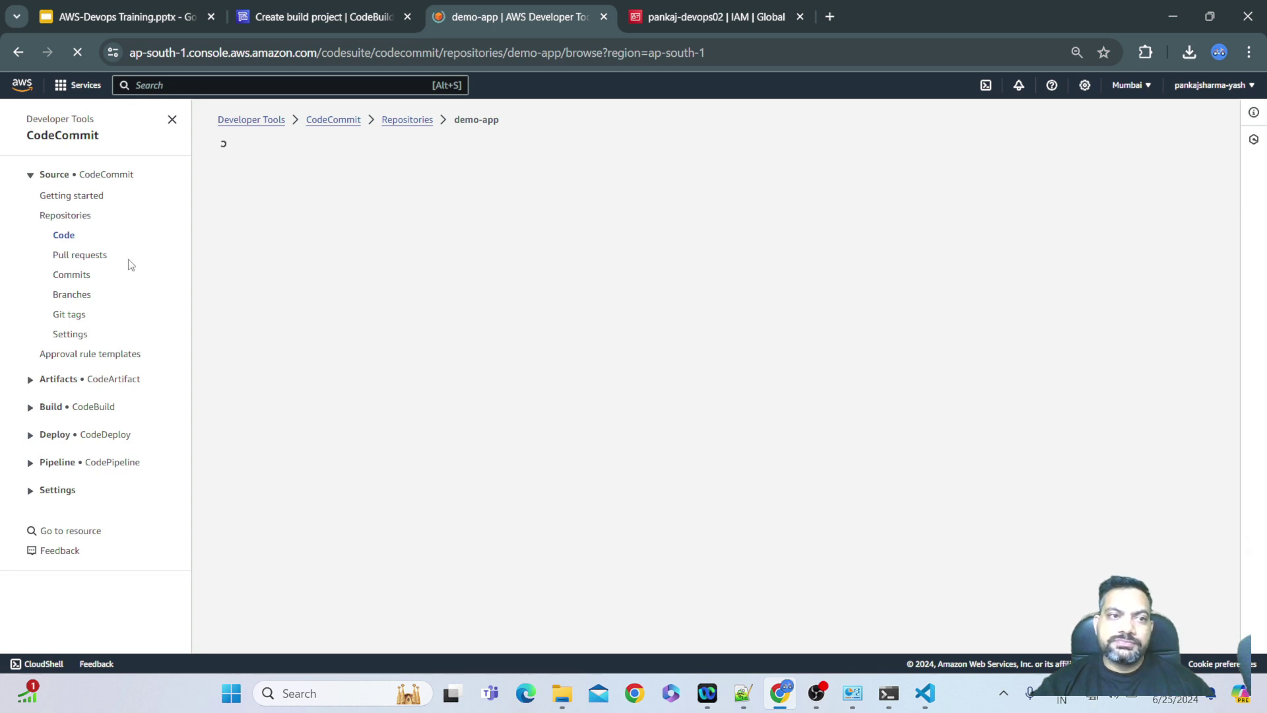
left_click(75, 301)
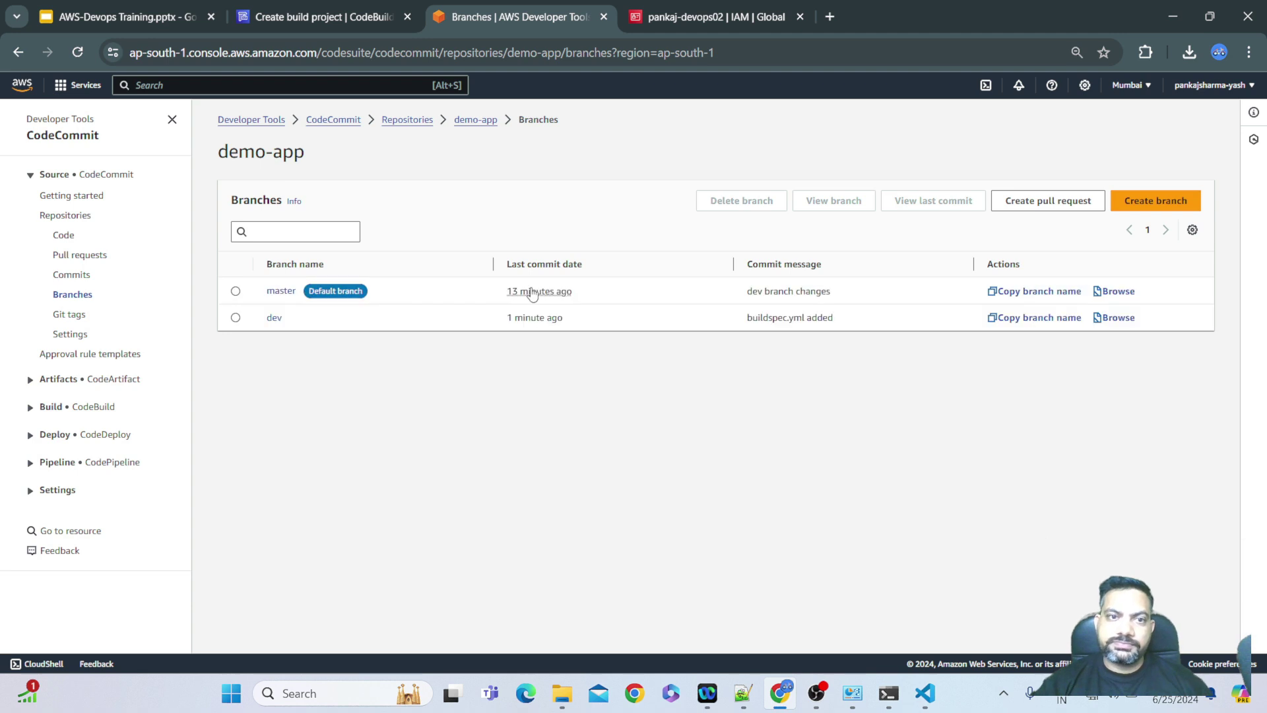
Create a pull request from dev into master, reviewing the buildspec.yml changes before submitting it
left_click(236, 318)
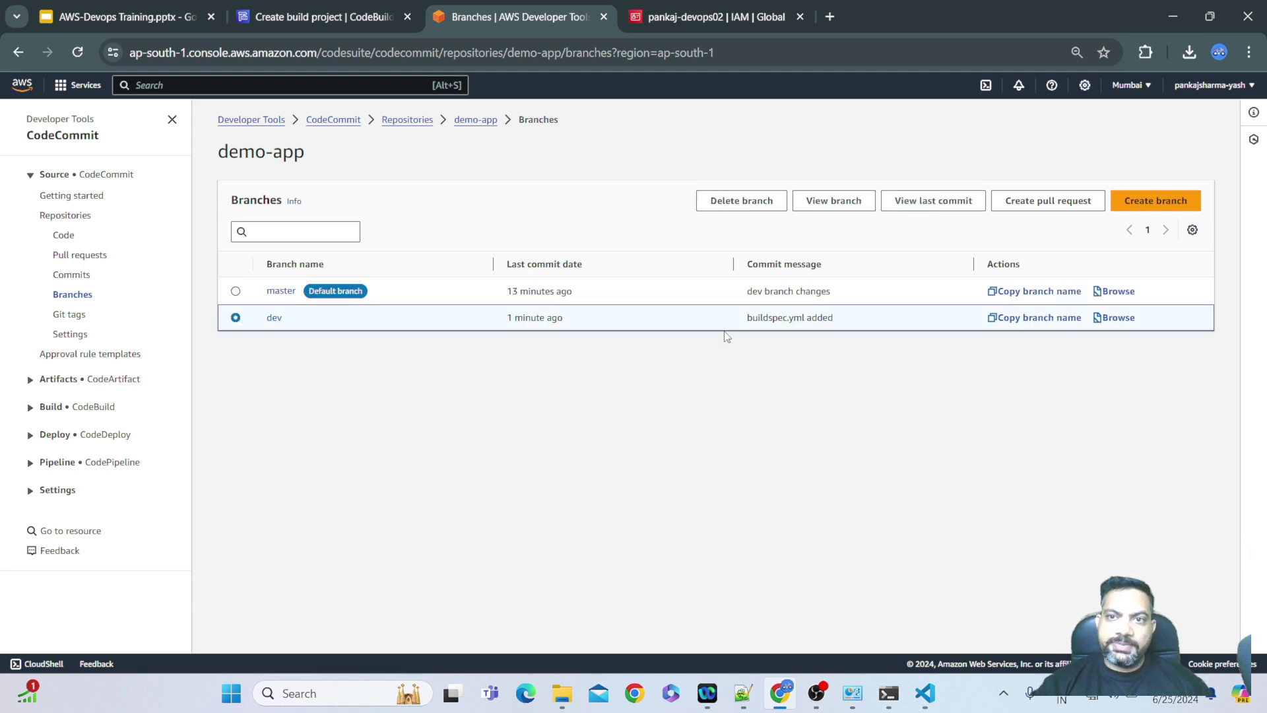
left_click(1045, 206)
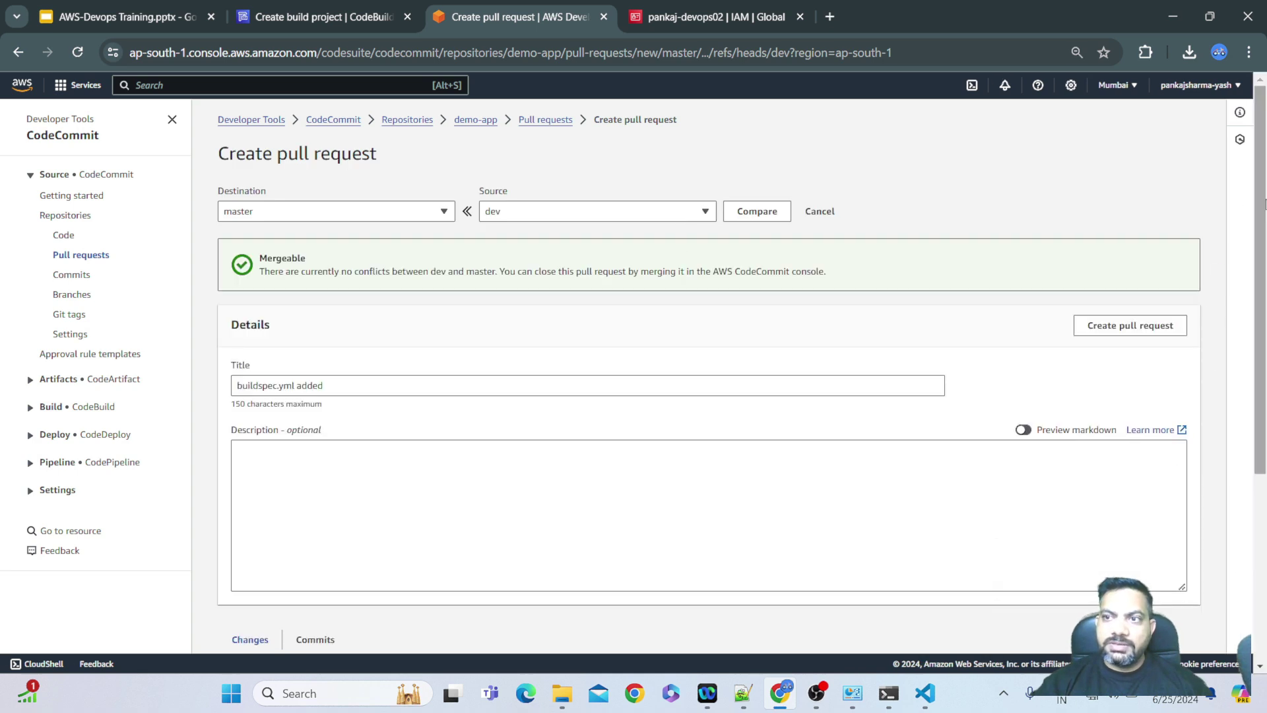
left_click_drag(1262, 213, 1265, 482)
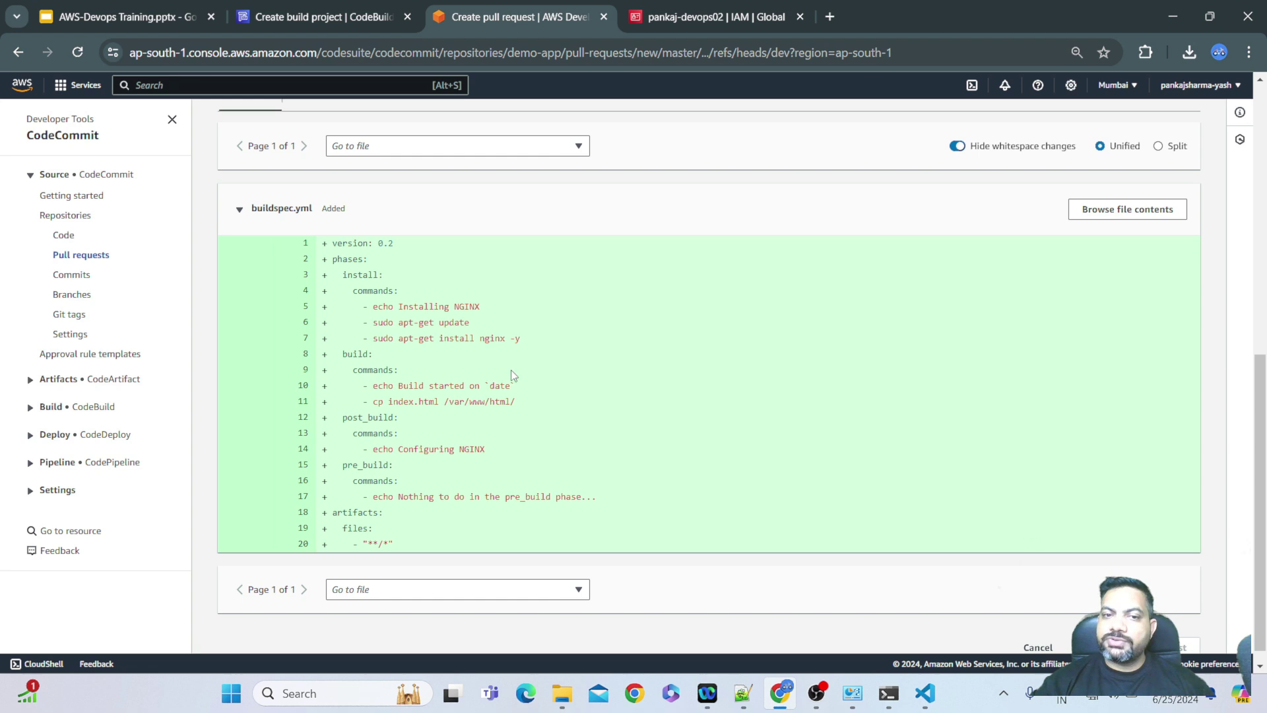
left_click(1163, 648)
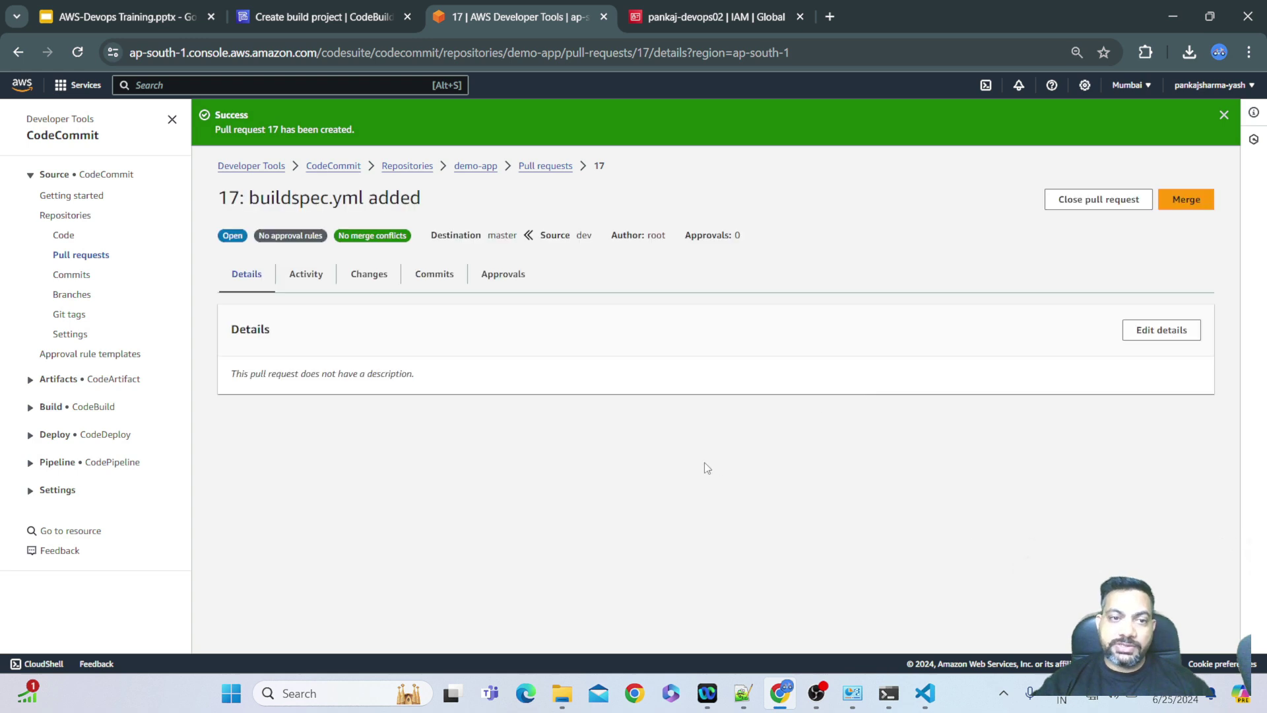
Merge the pull request into master with the fast forward strategy, without deleting the source branch dev
left_click(1187, 201)
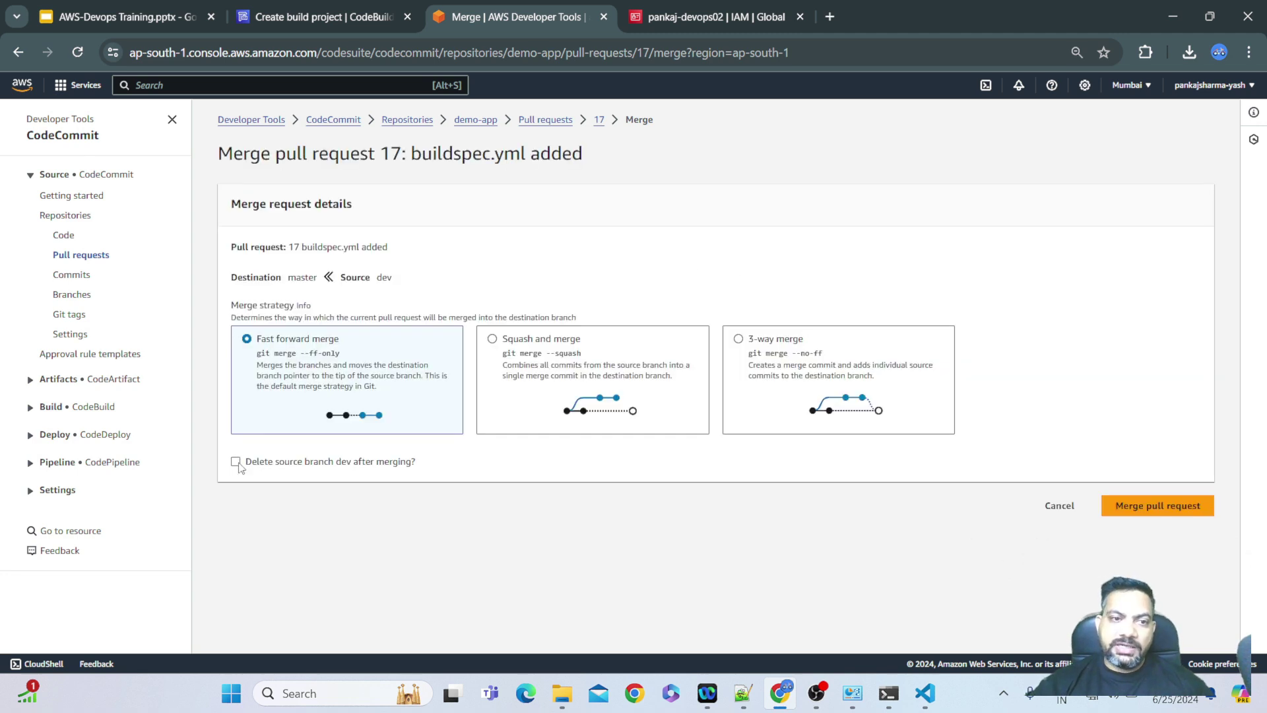
left_click(236, 462)
left_click(1153, 512)
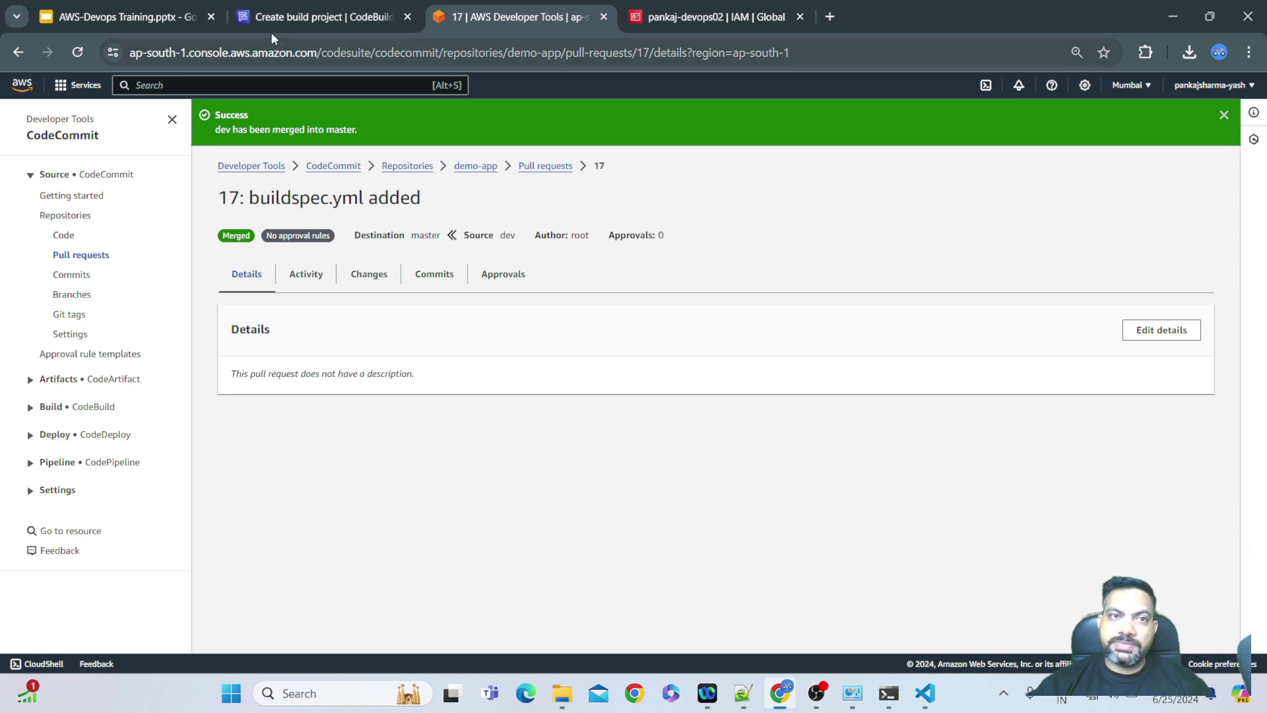
Return to the unfinished build project form, check the buildspec name, turn off CloudWatch logs and create the project
left_click(314, 19)
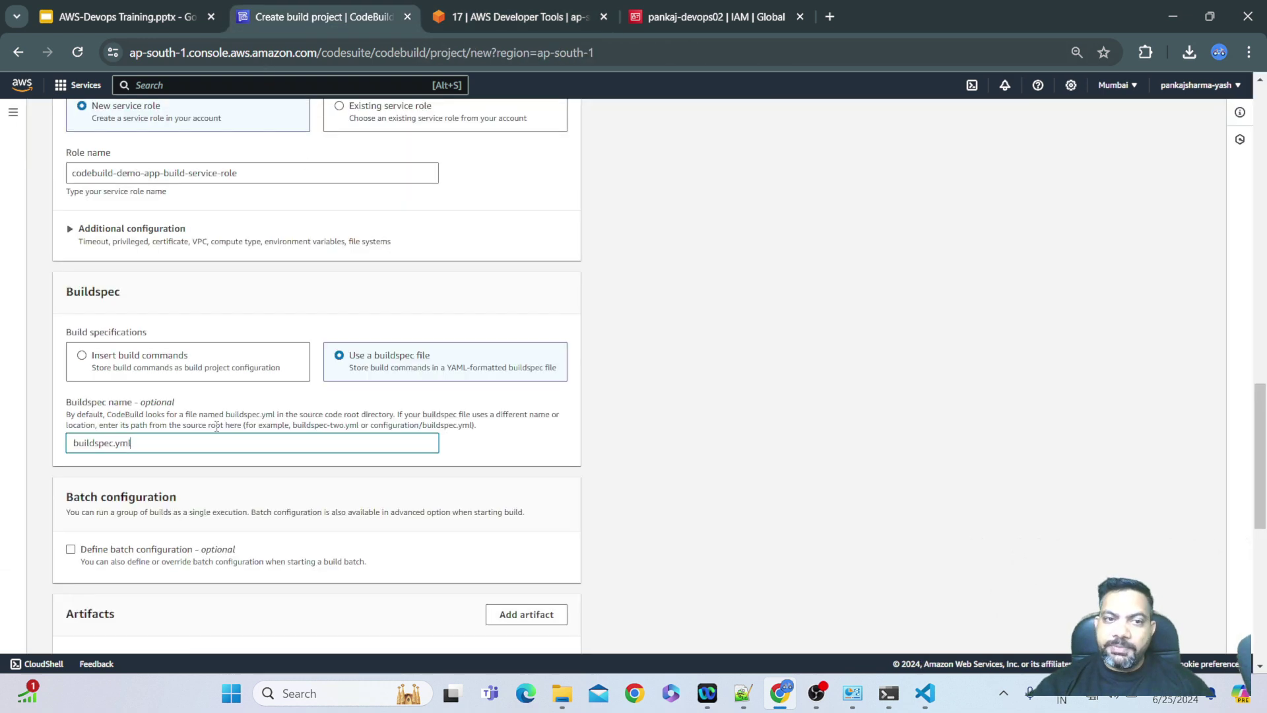
left_click_drag(73, 292, 126, 293)
left_click(122, 443)
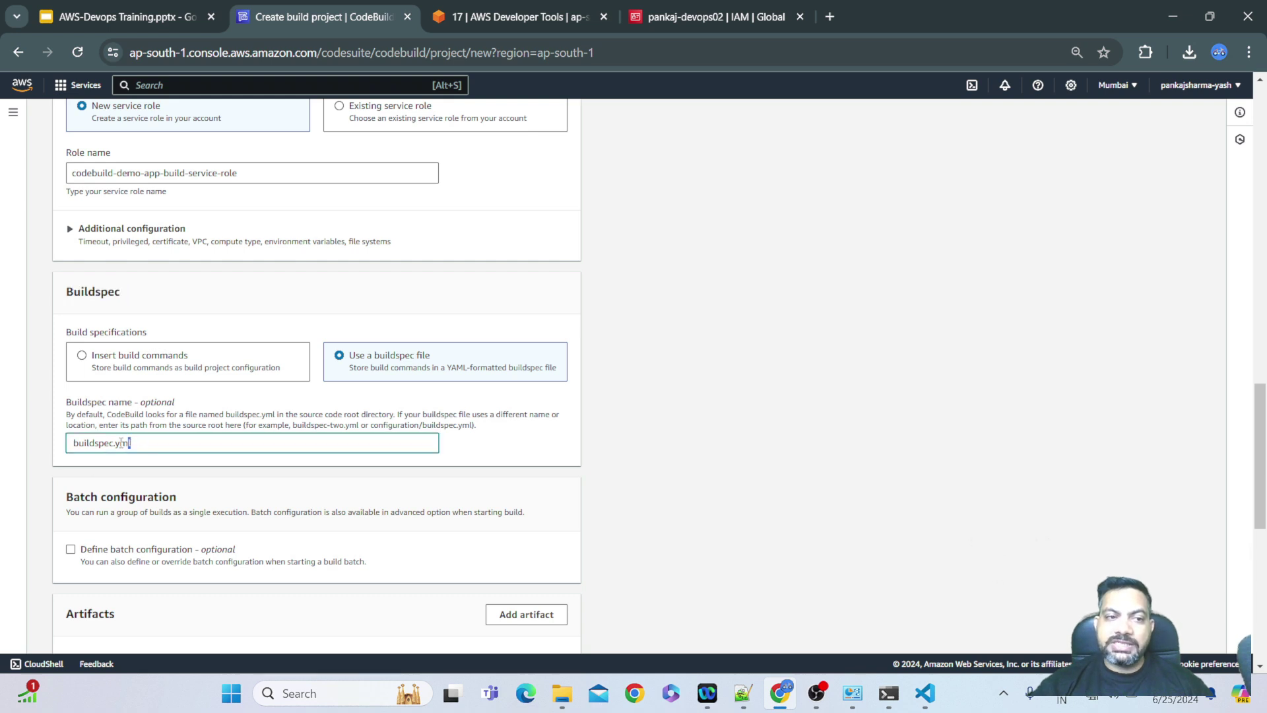
double_click(122, 443)
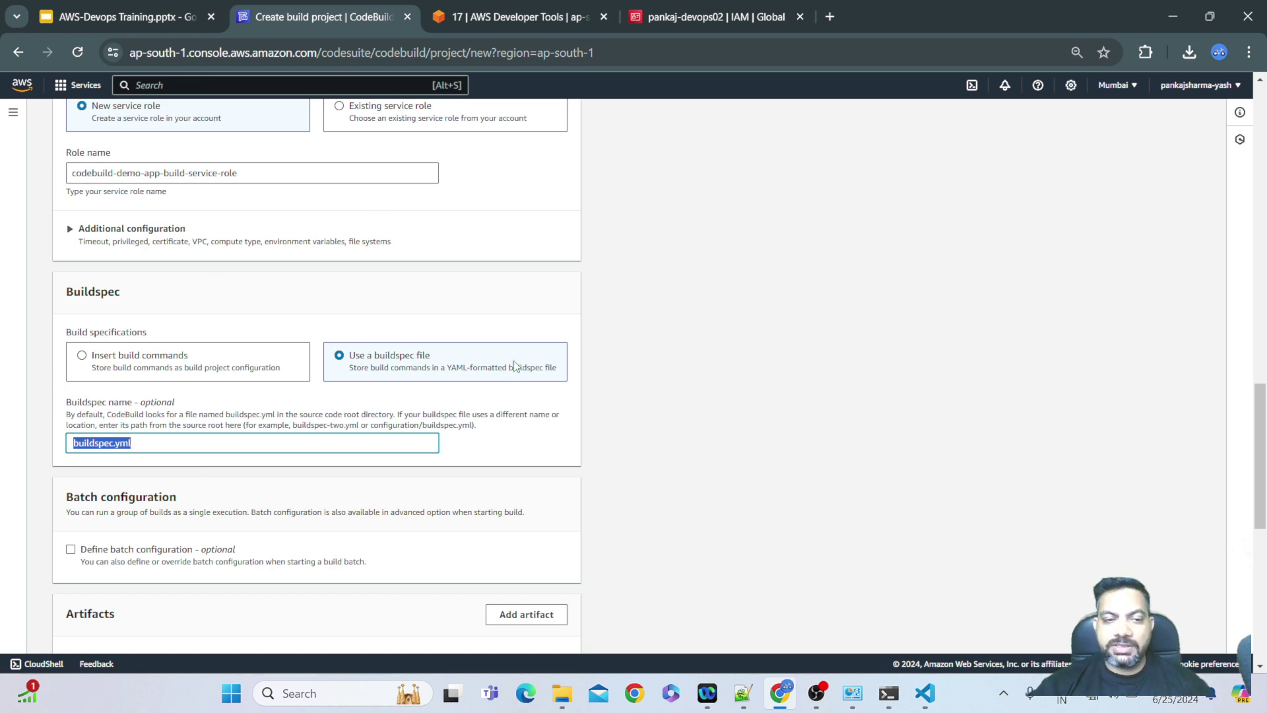
left_click_drag(1261, 400, 1263, 528)
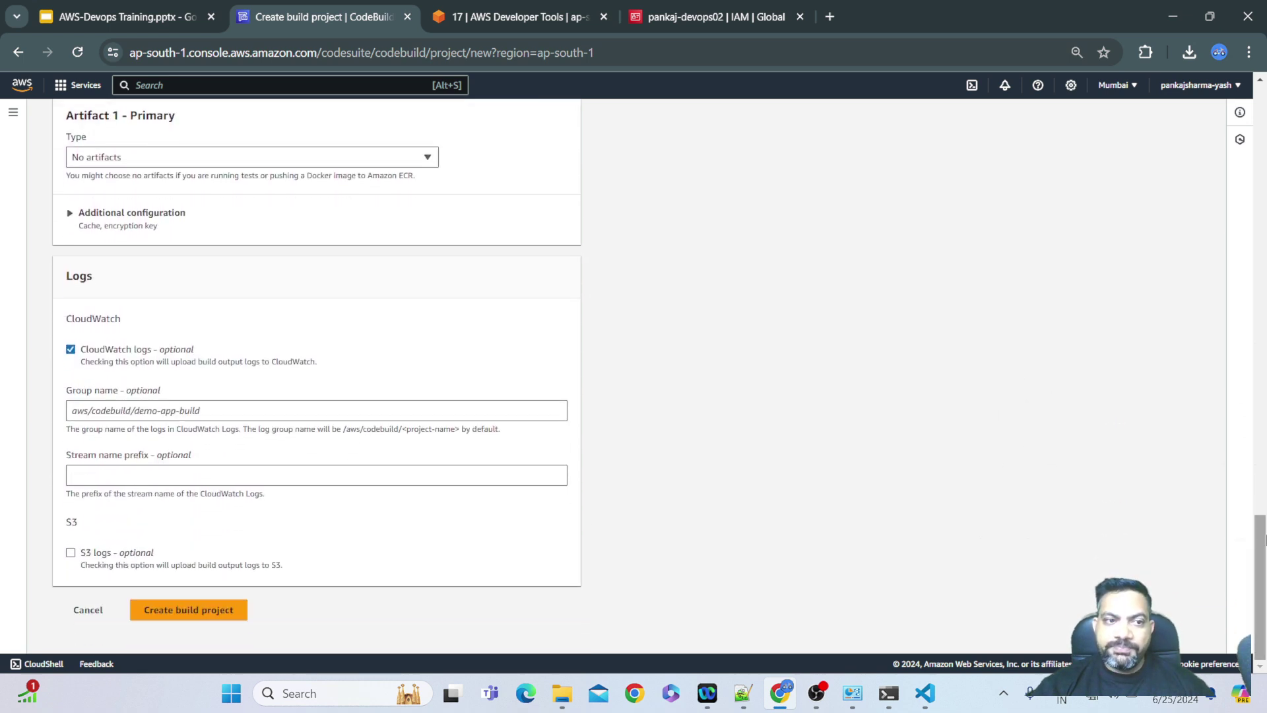
left_click(71, 350)
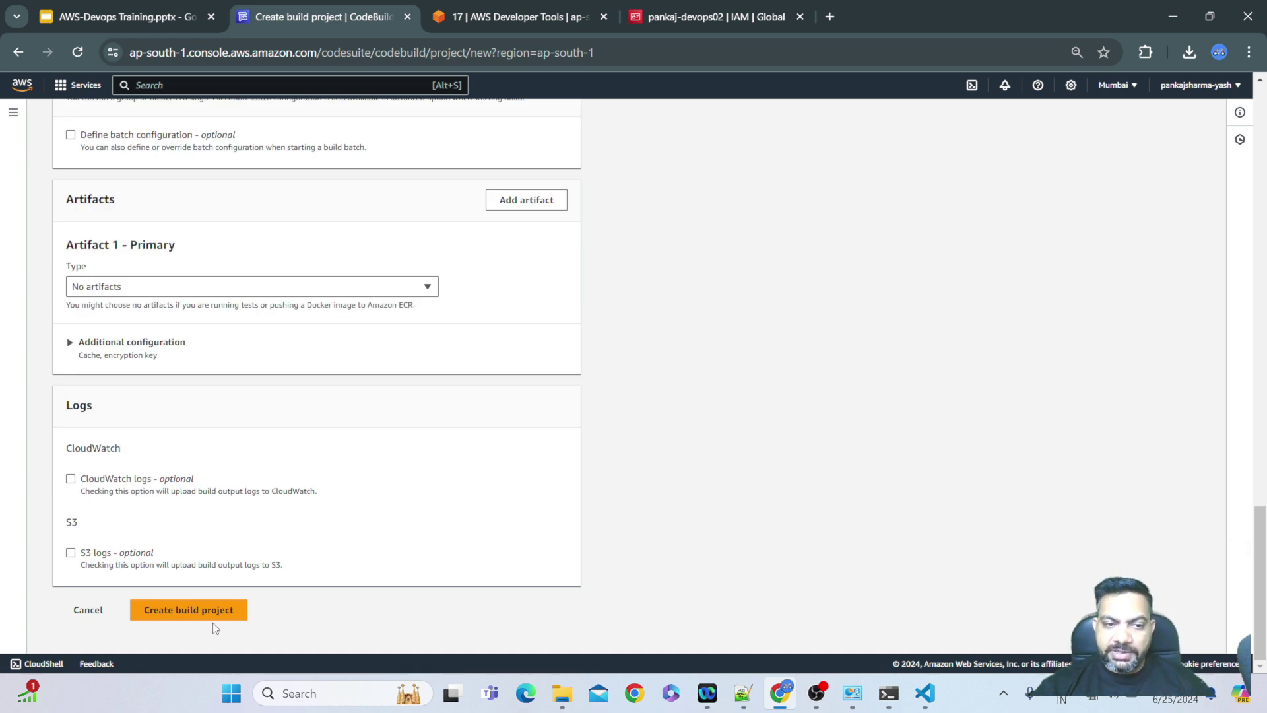
left_click(191, 616)
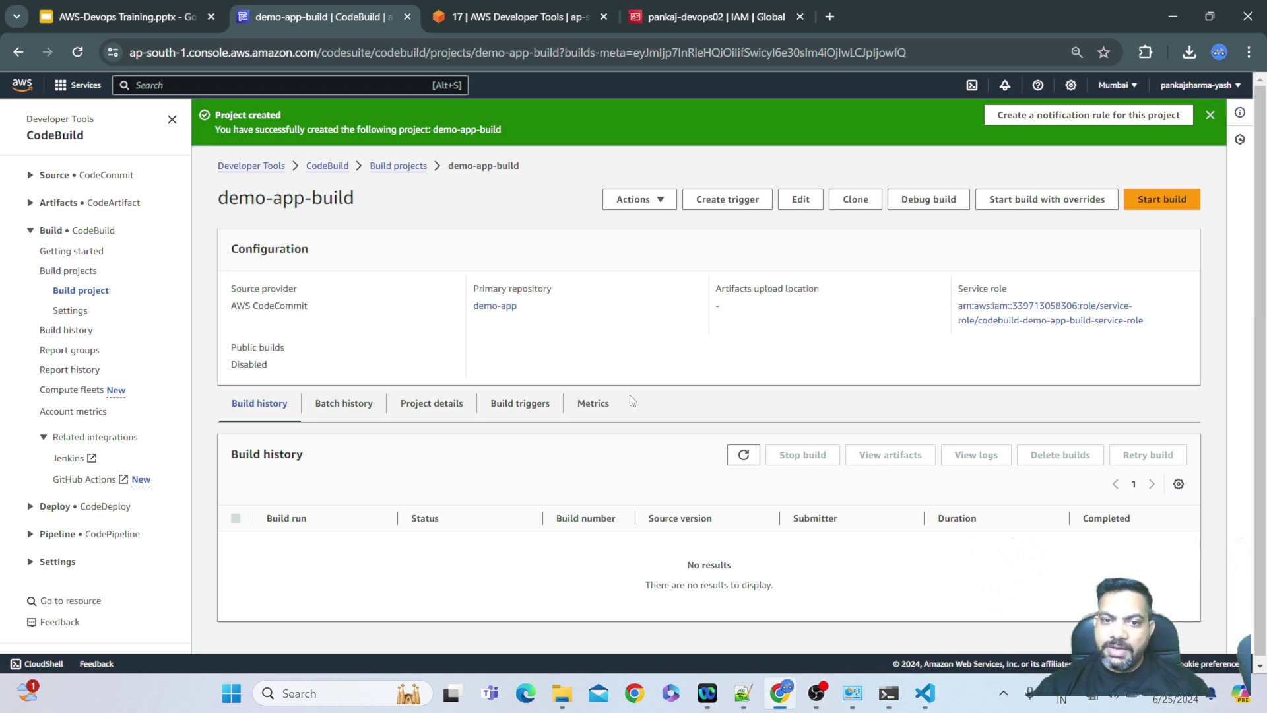
Start a build of demo-app-build, review its phase details and return to the project's build history
left_click(1166, 210)
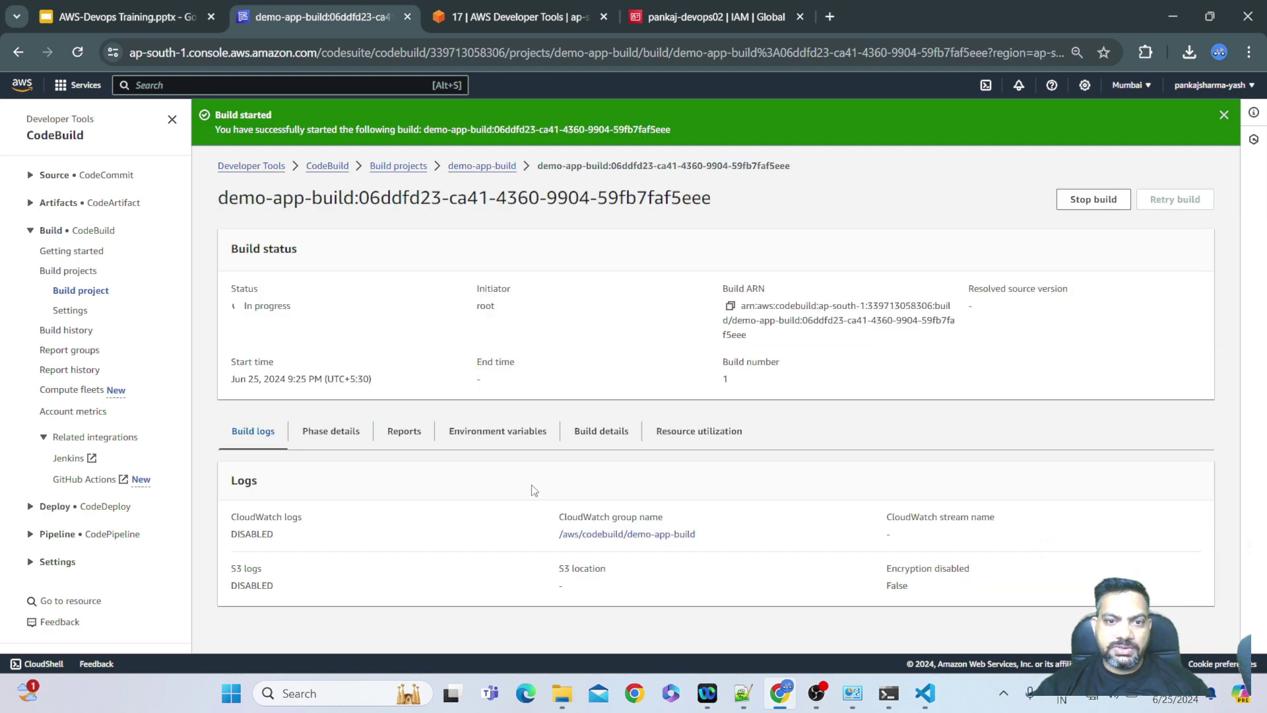
left_click(330, 436)
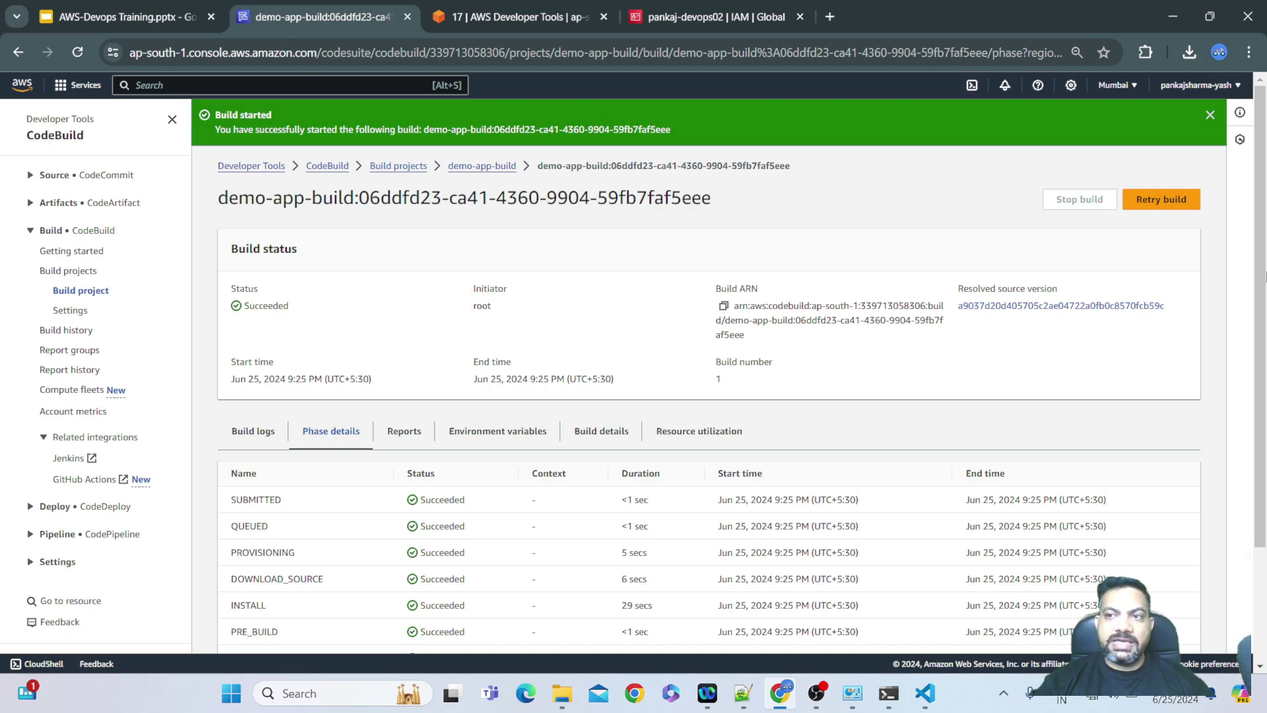
scroll(1265, 277, "down", 3)
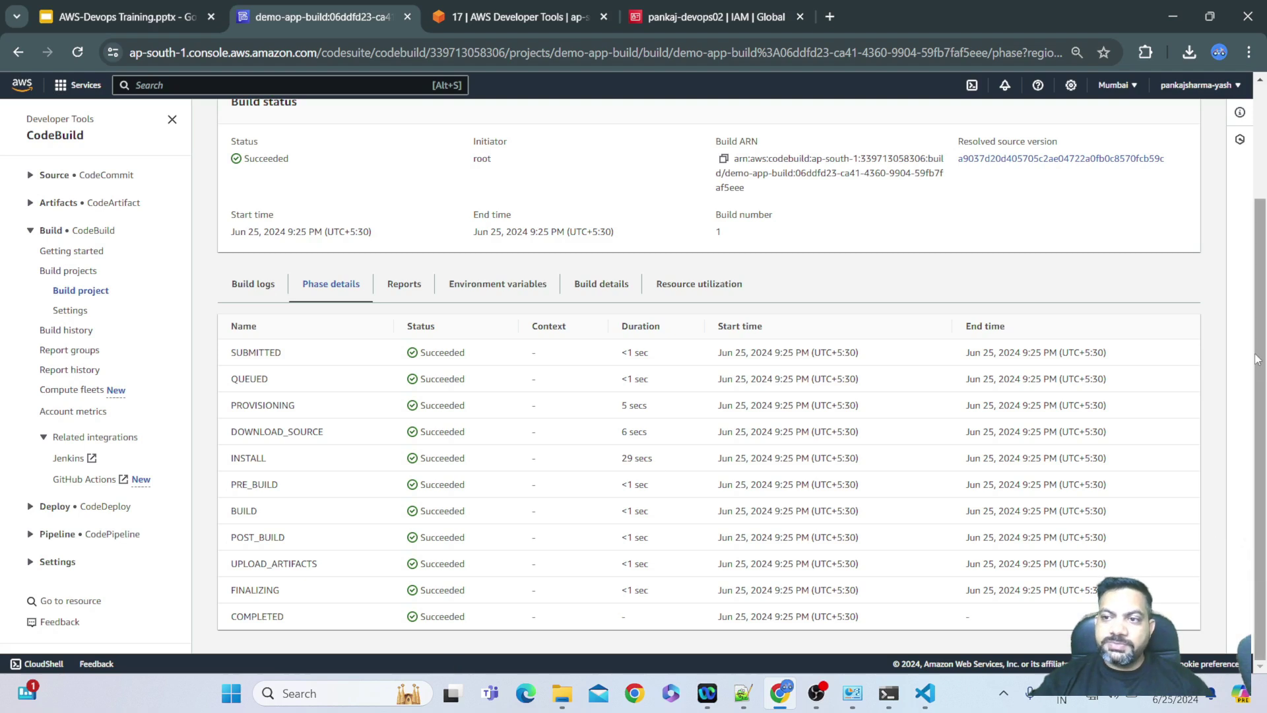
scroll(1257, 360, "up", 3)
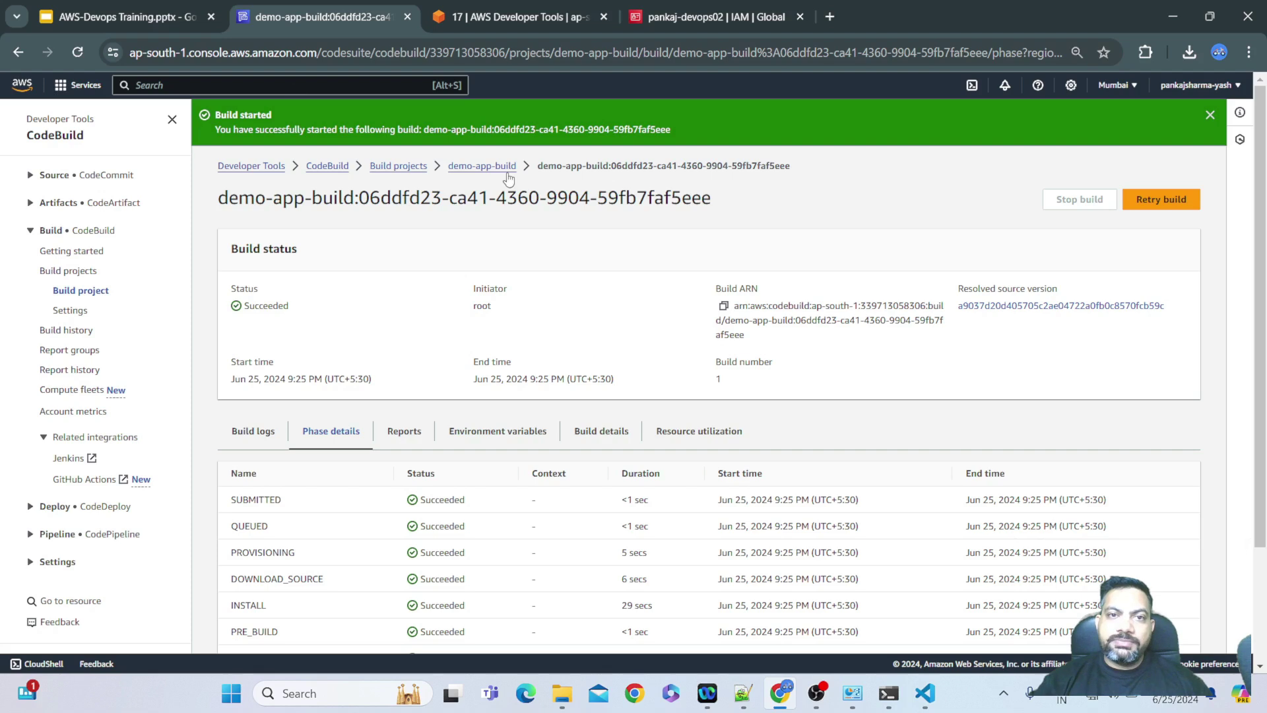
left_click(485, 167)
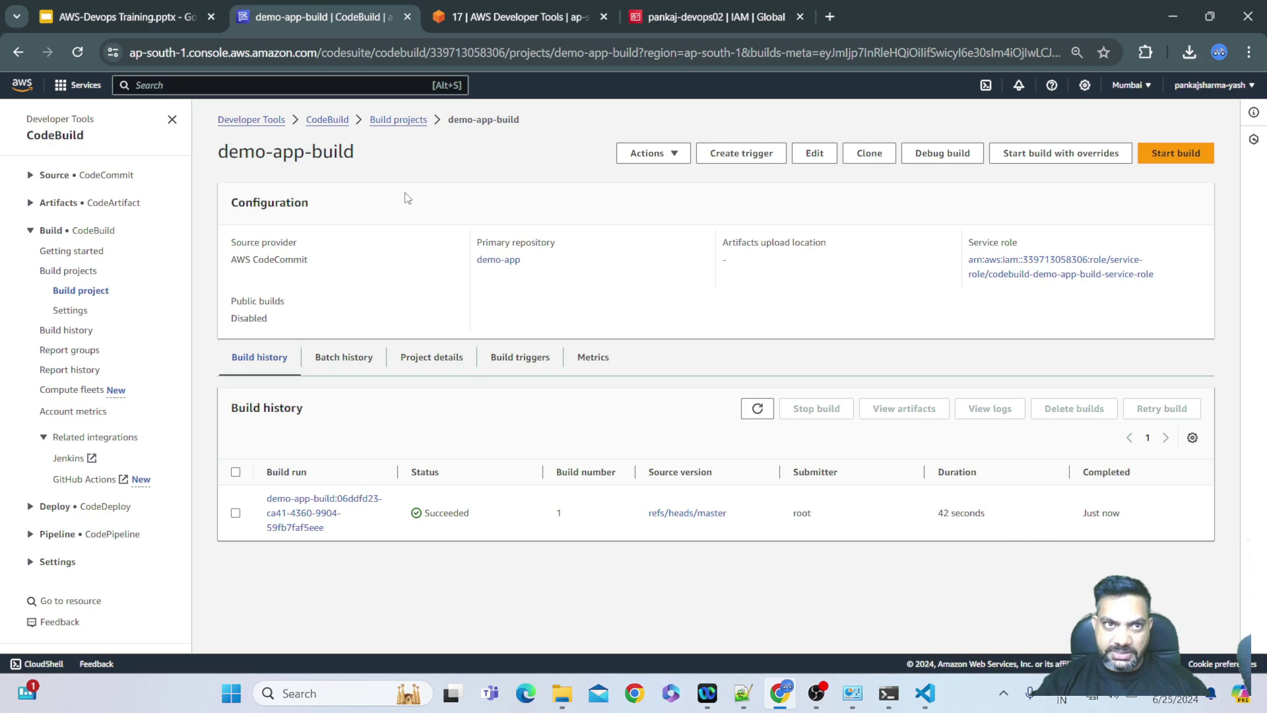
Review the Architecture Planning diagram on slide 10 of the training slides alongside the build project's artifacts upload location
left_click(114, 15)
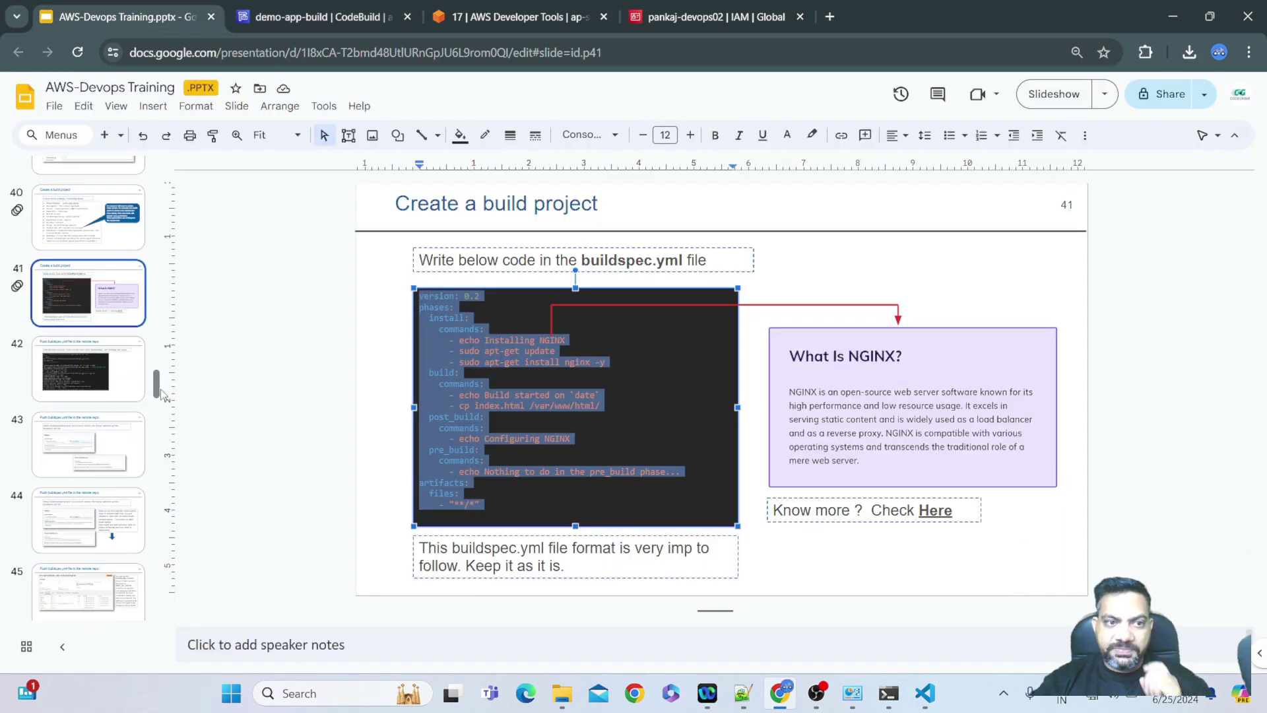
left_click_drag(156, 389, 151, 221)
left_click(107, 266)
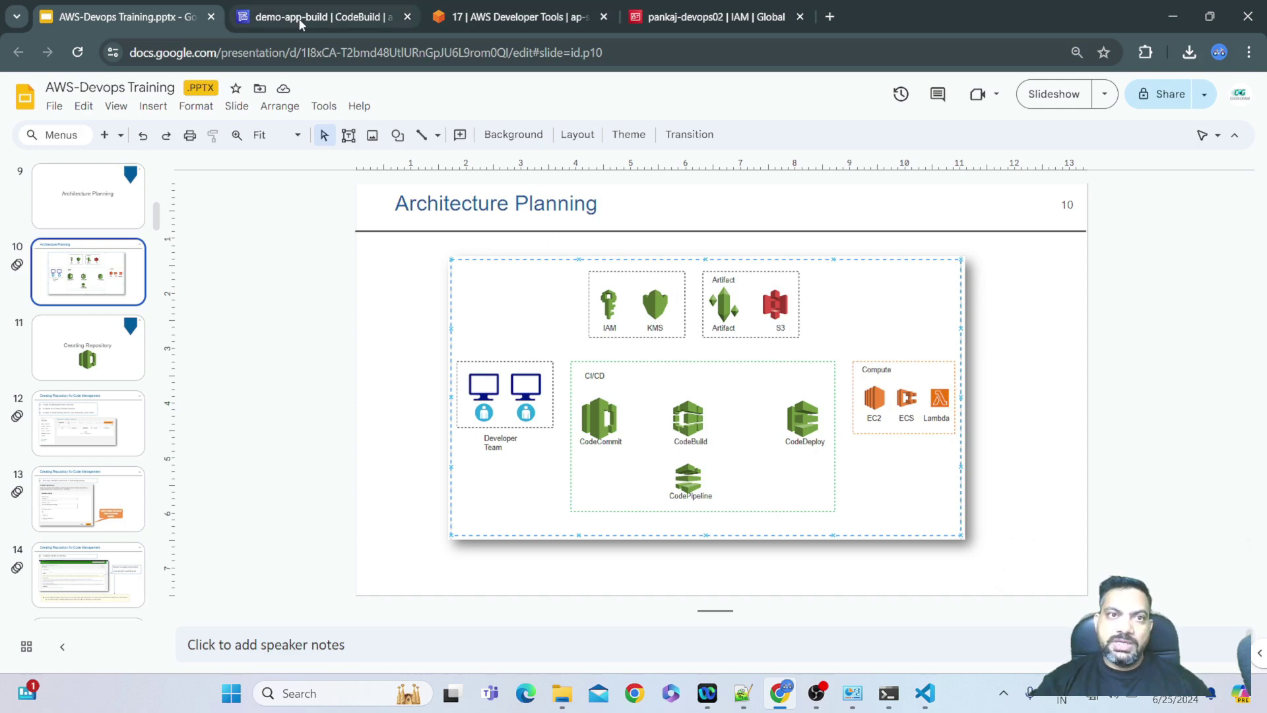
left_click(333, 18)
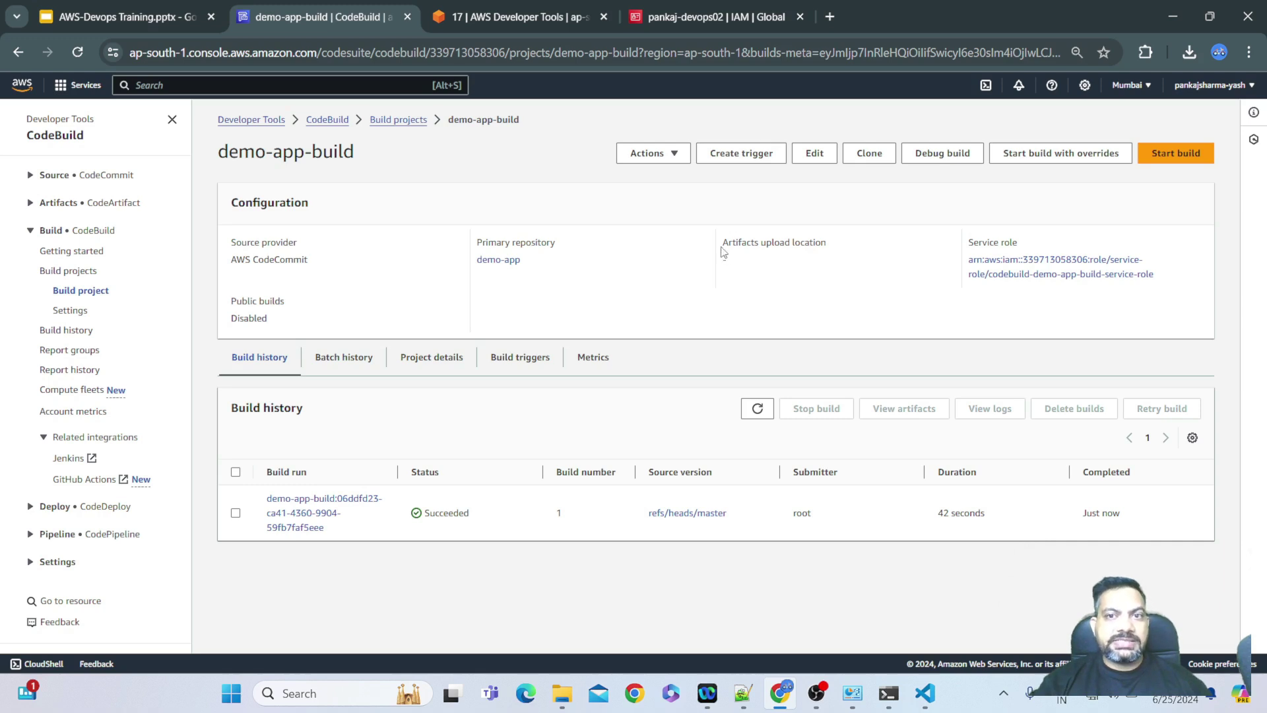
left_click_drag(730, 243, 834, 249)
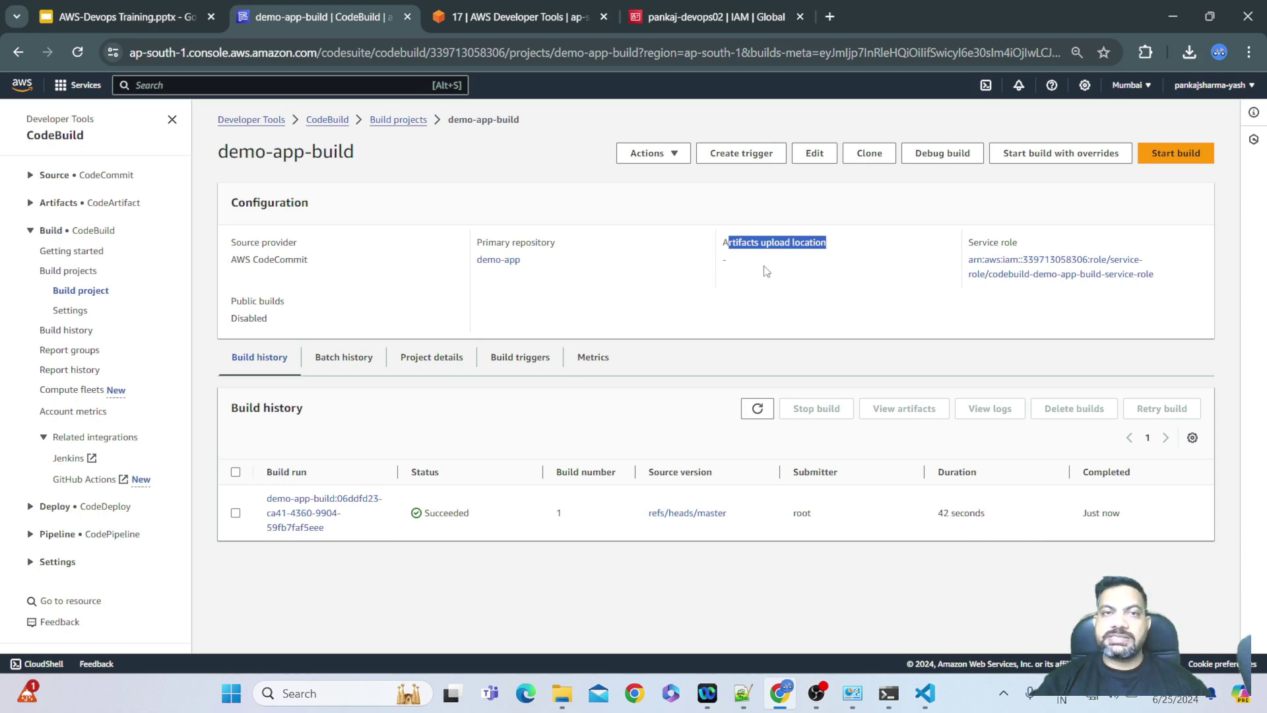
left_click(100, 22)
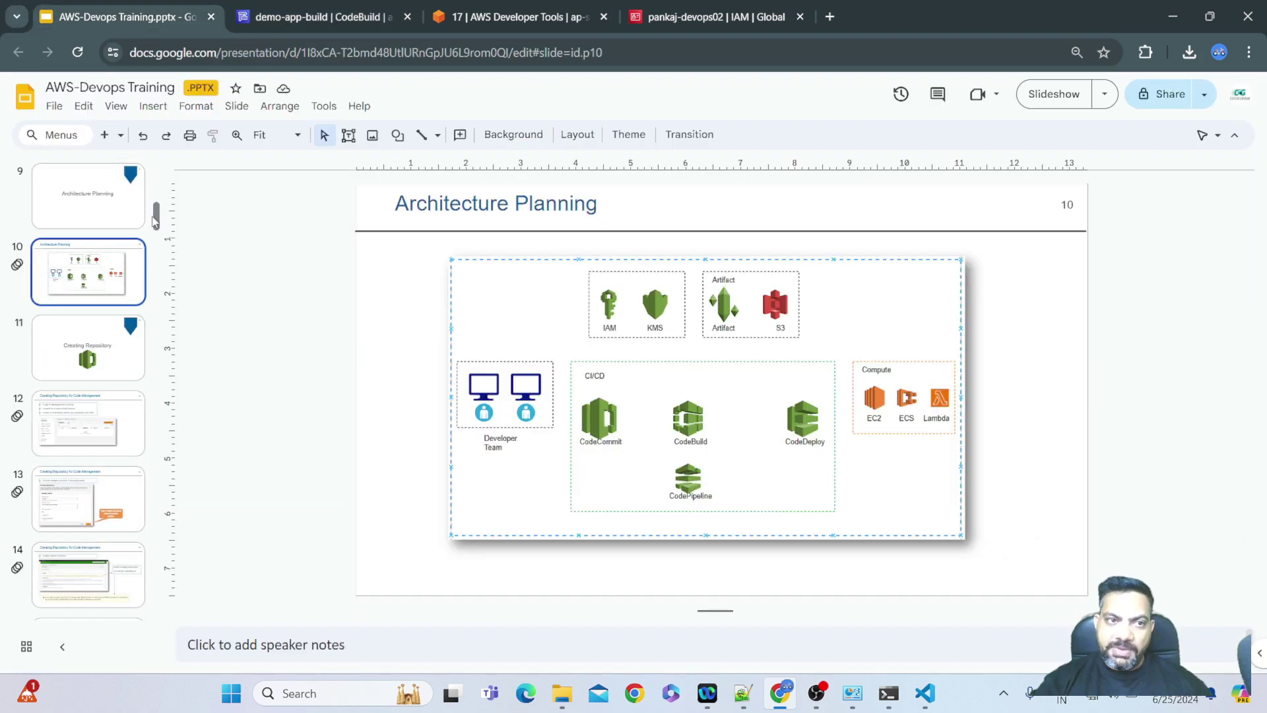
Review training slides 46 to 51 on the successful build output, failed builds and storing the build in an S3 bucket
left_click_drag(157, 218, 169, 419)
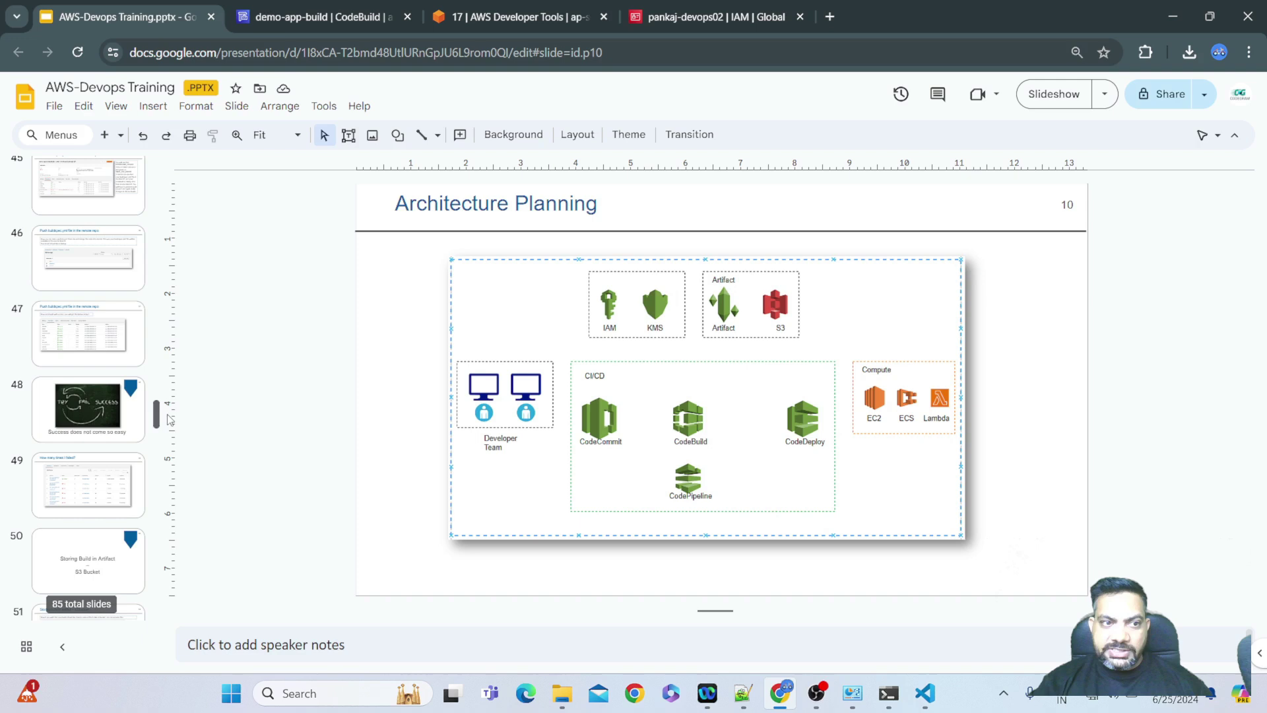
left_click(61, 320)
left_click(79, 255)
left_click(93, 319)
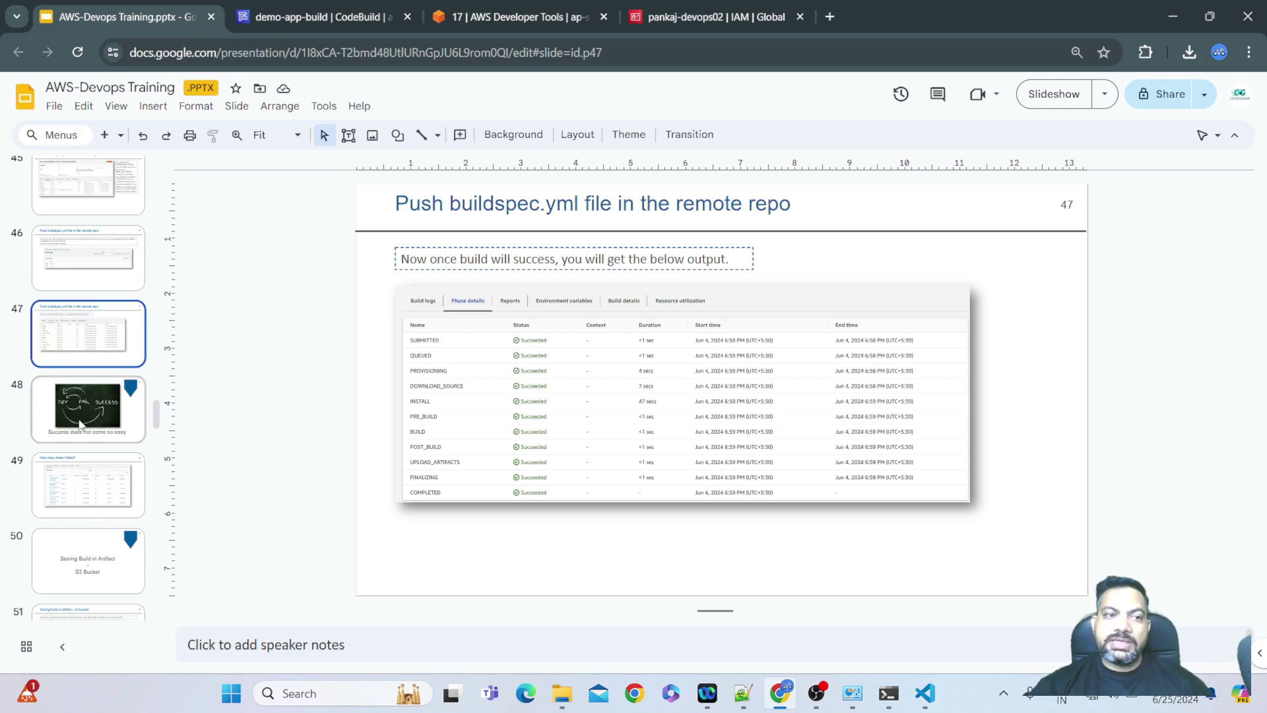
left_click(82, 470)
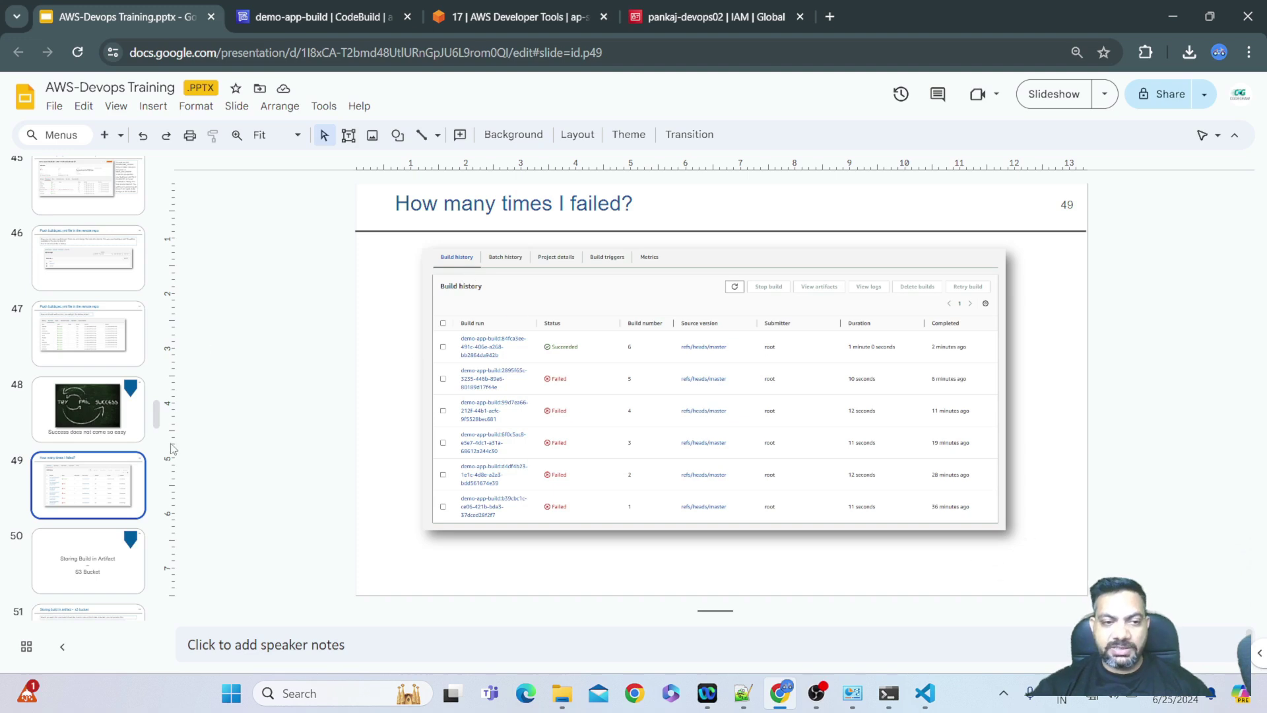
left_click(86, 573)
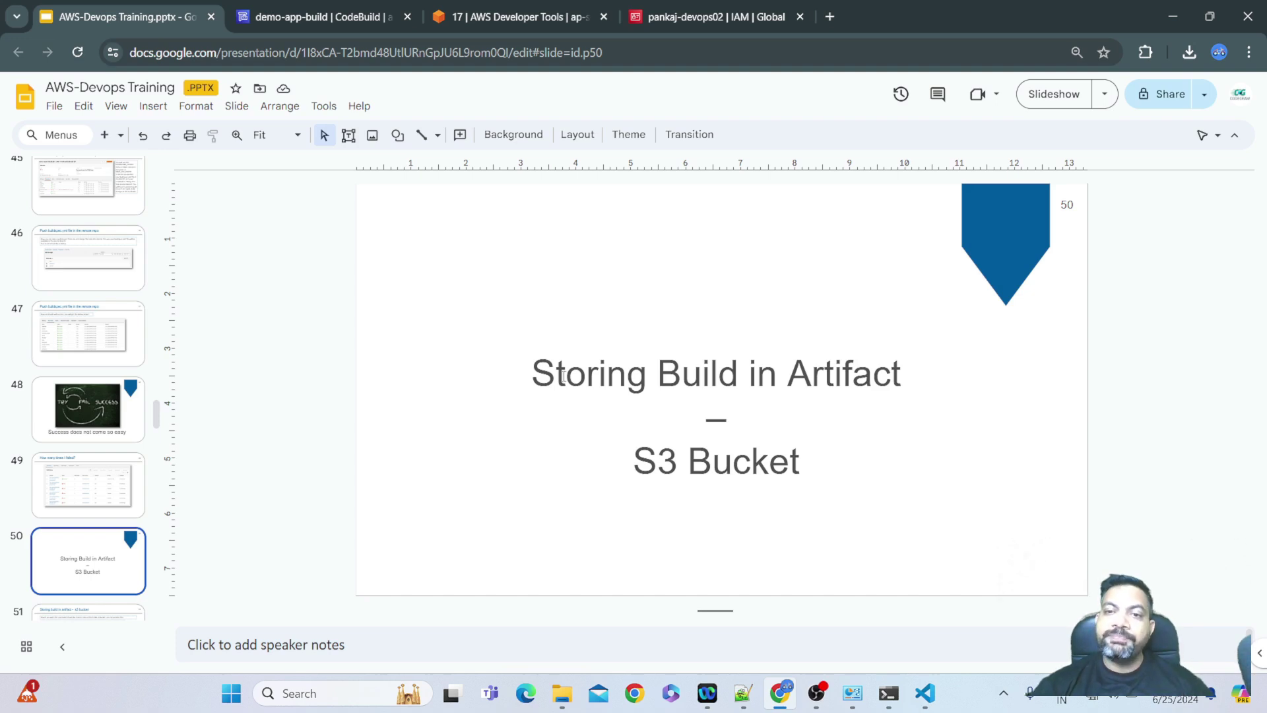
left_click_drag(564, 376, 859, 368)
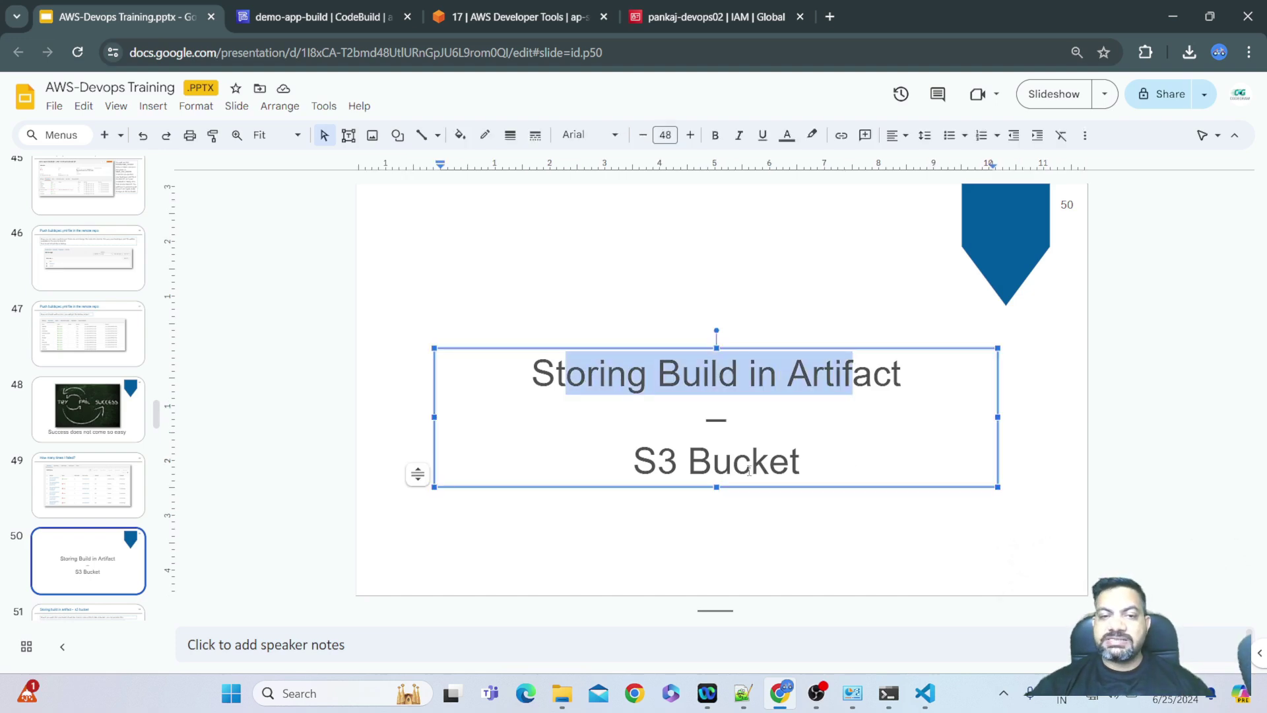
left_click(81, 616)
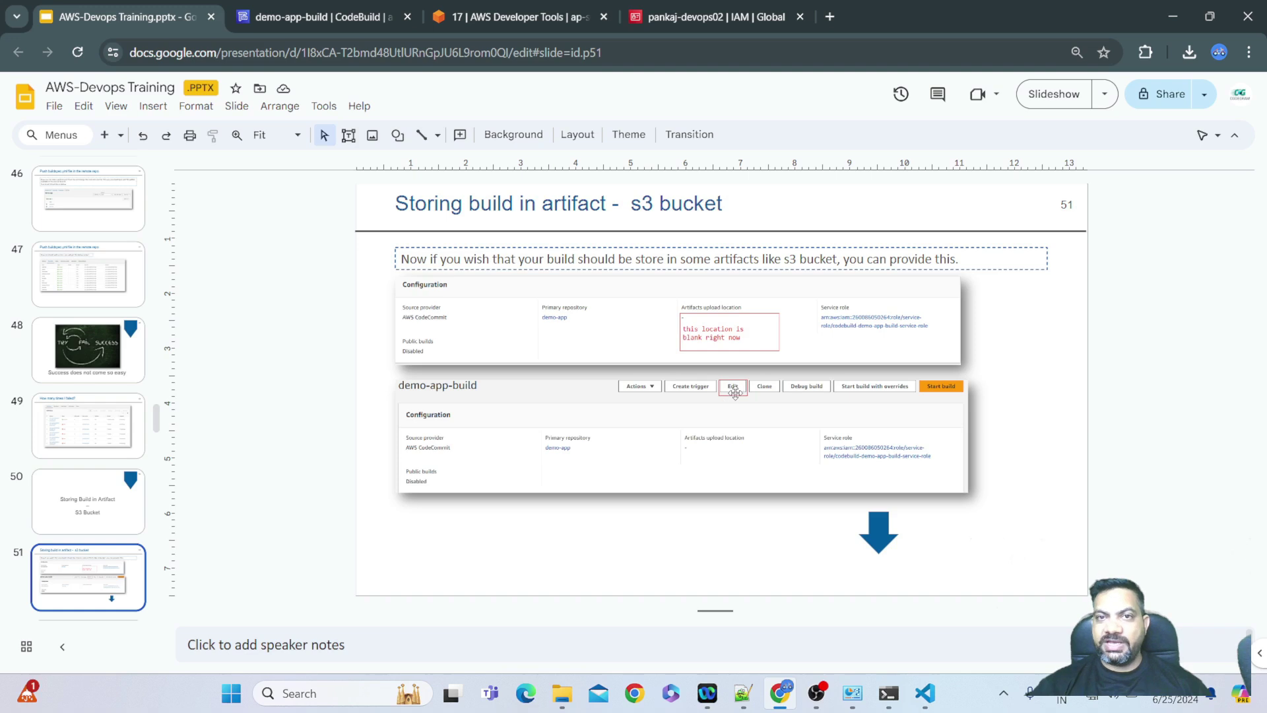
Duplicate the CodeCommit pull request browser tab and open the S3 service's bucket list in the copy
left_click(517, 18)
right_click(517, 17)
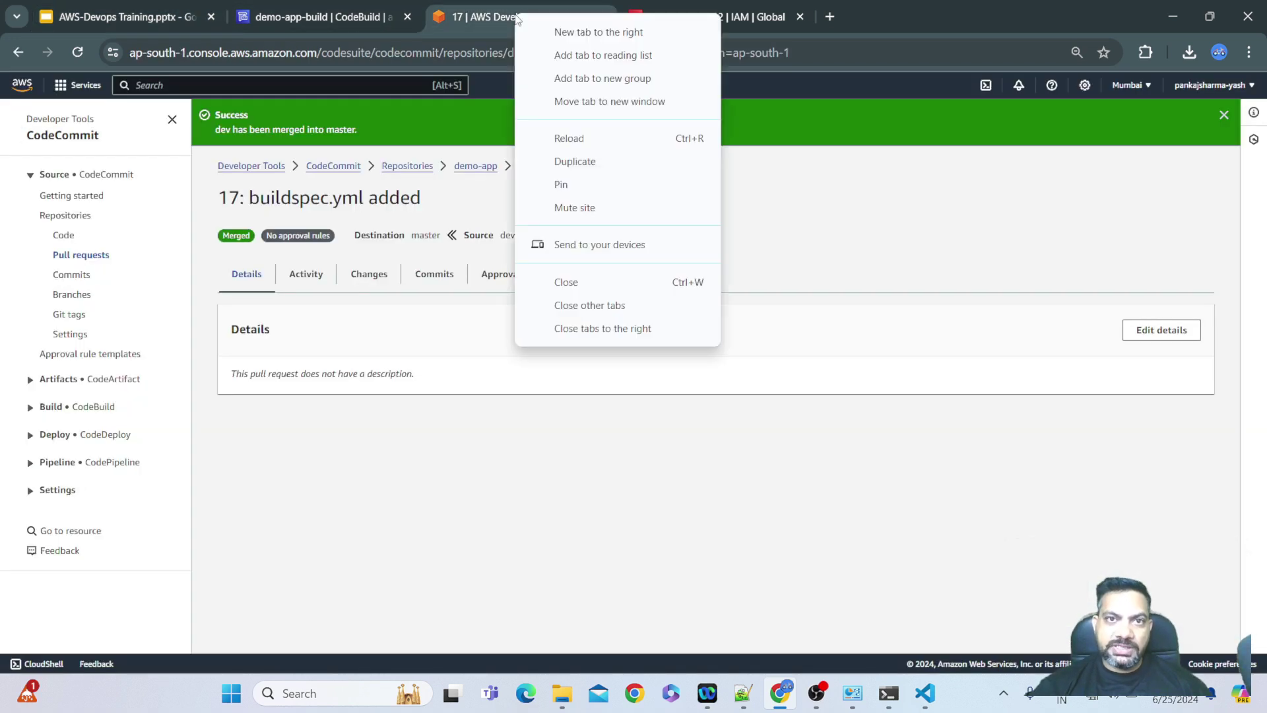
left_click(585, 160)
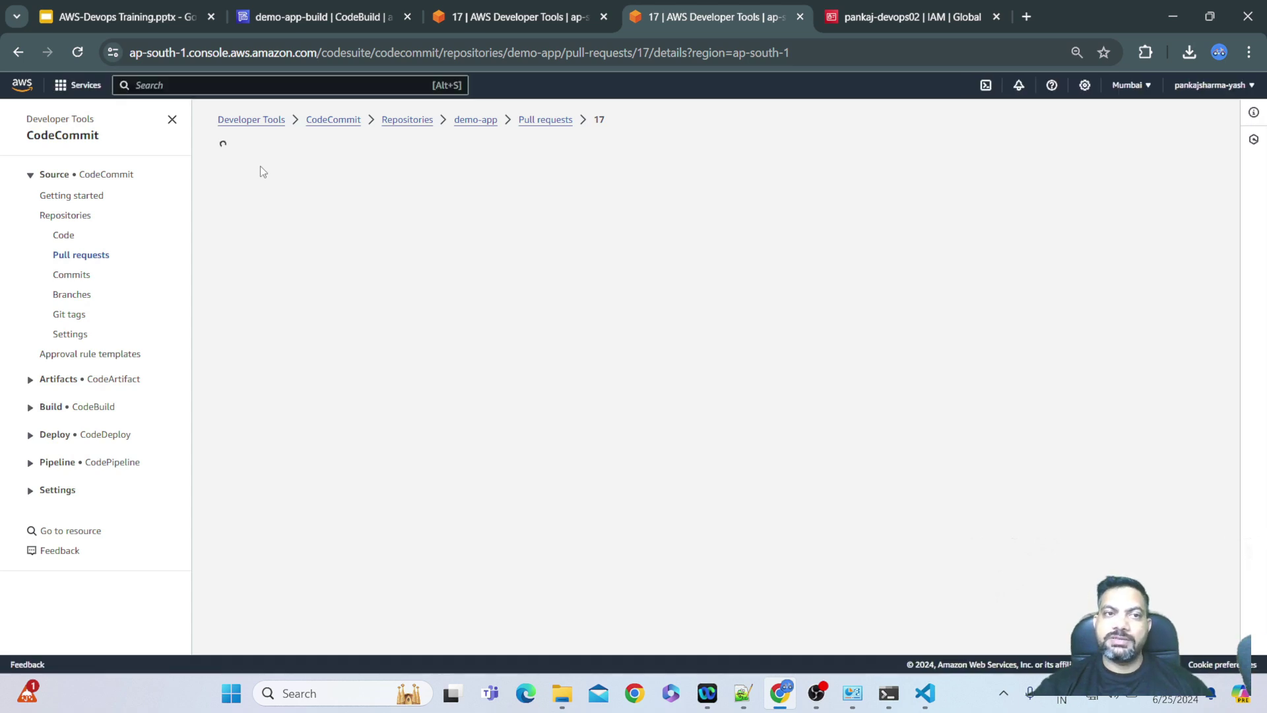
type("s3")
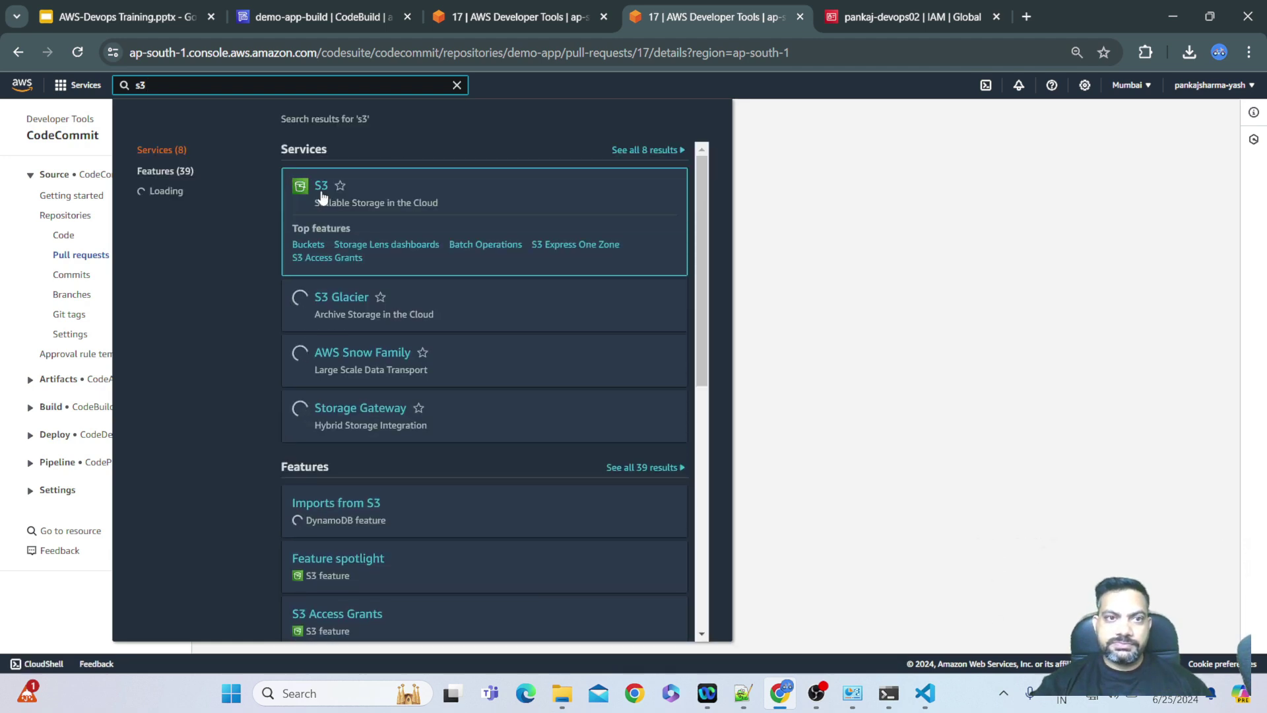
left_click(320, 196)
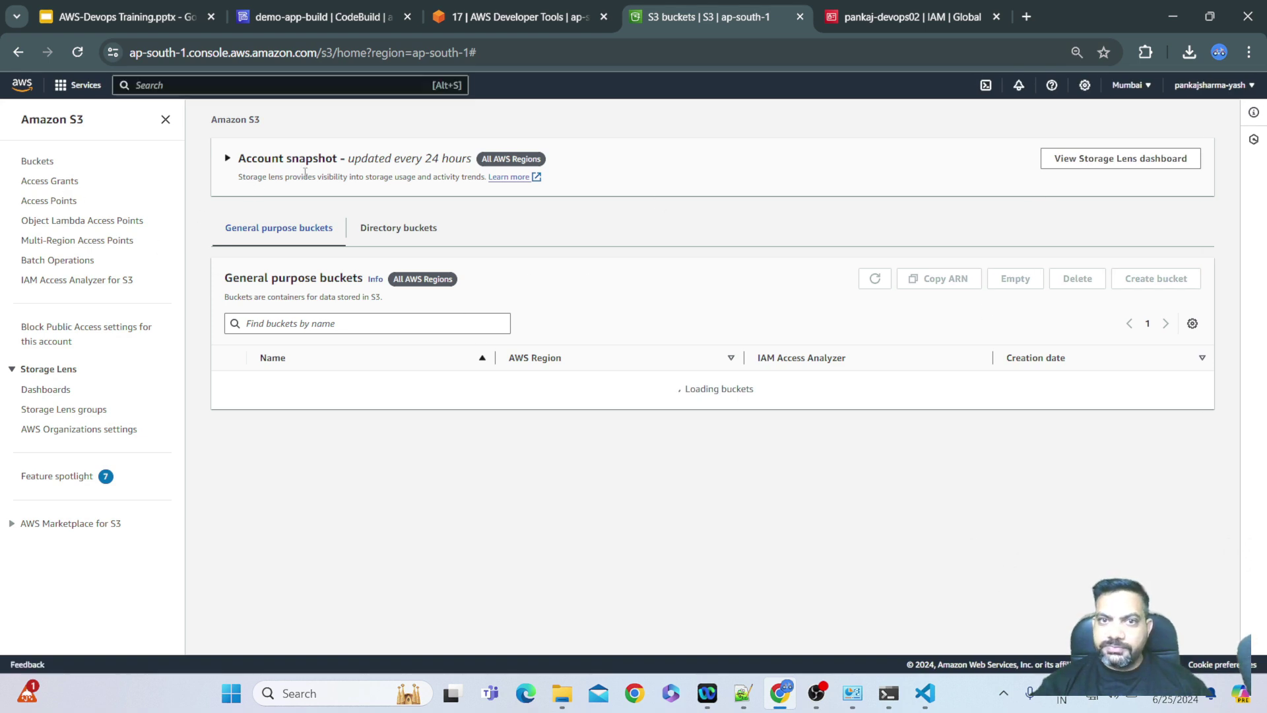
left_click(37, 165)
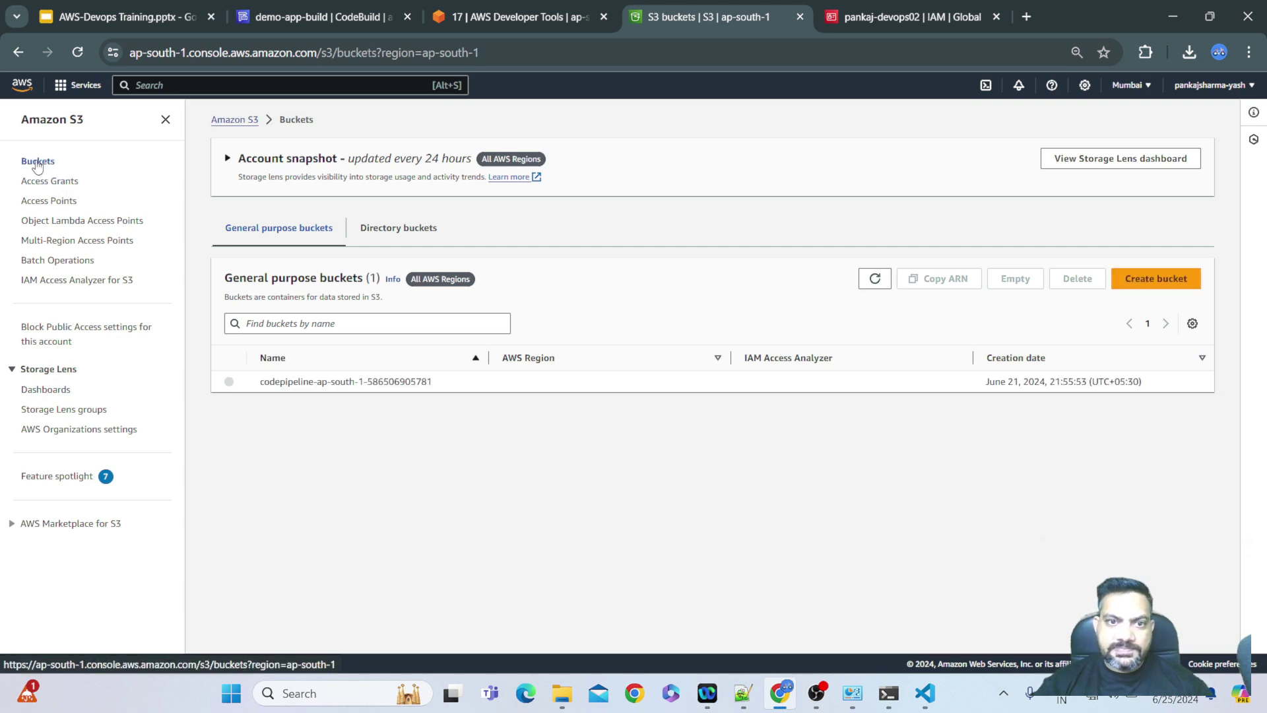
Create an S3 bucket named cg-bkt-awsdevops, keeping the default settings
left_click(1146, 283)
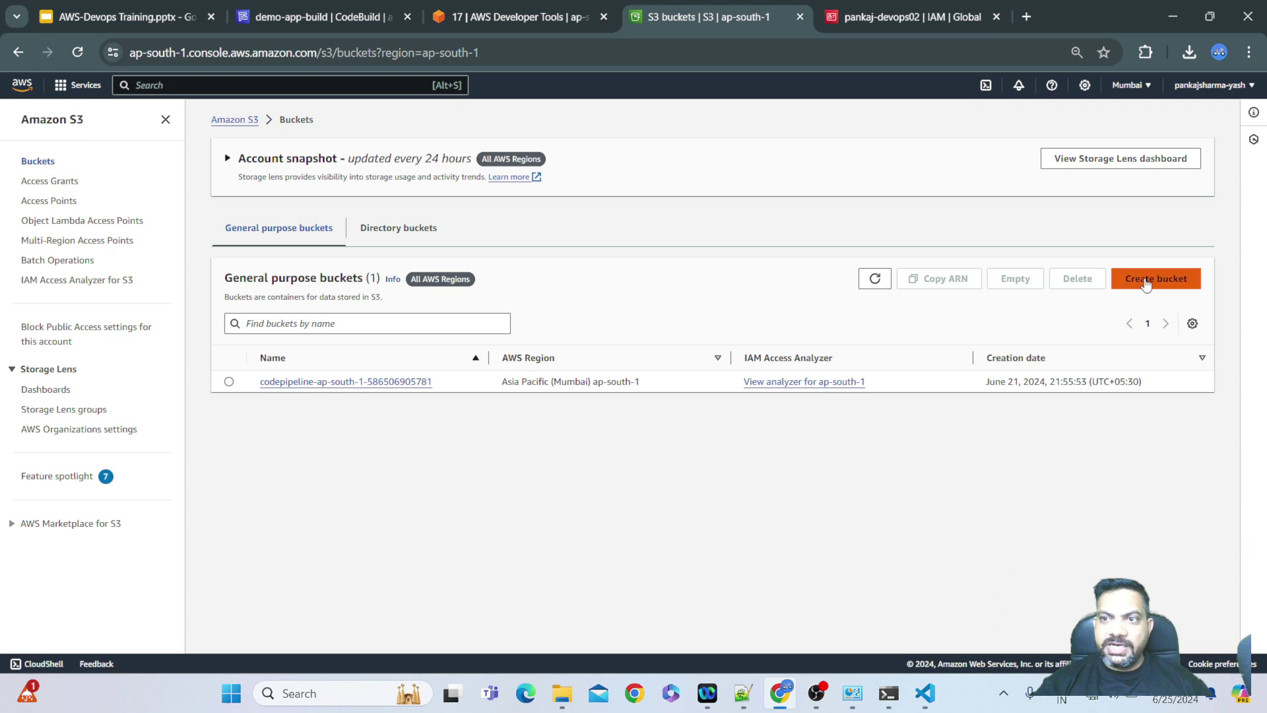
left_click(136, 315)
type("cg-bkt-")
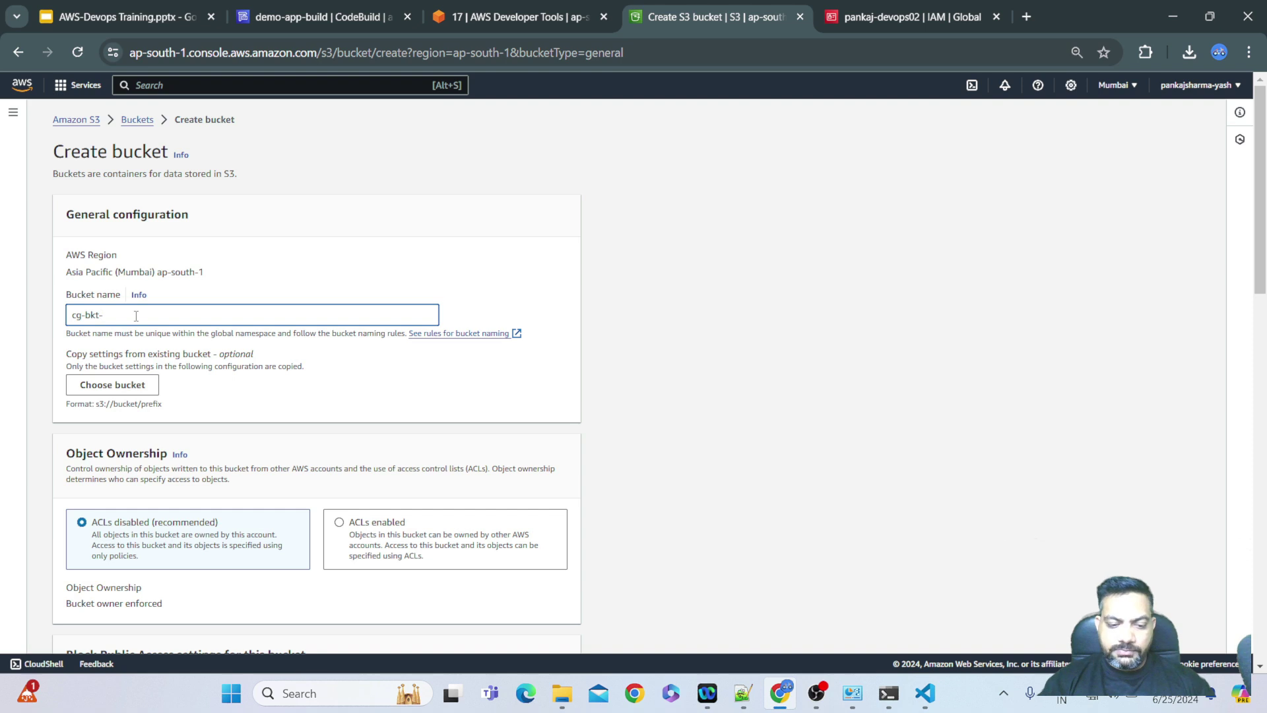
type("aws")
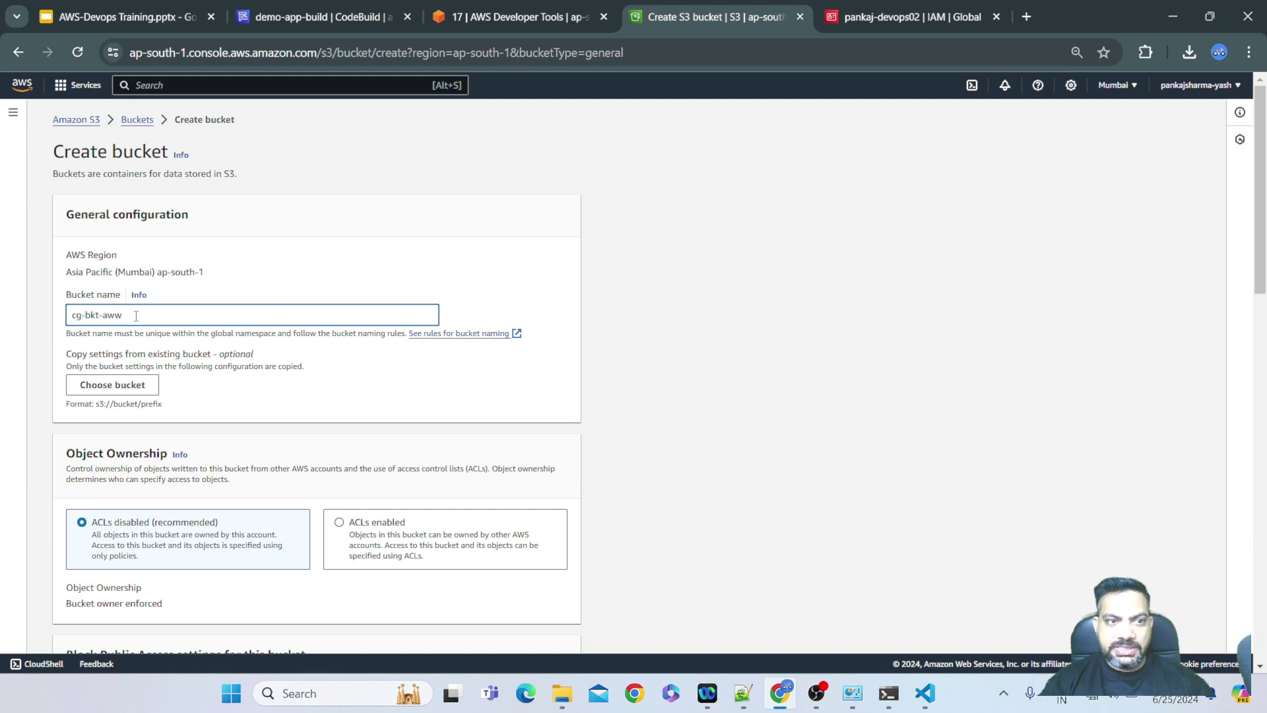
type("devops")
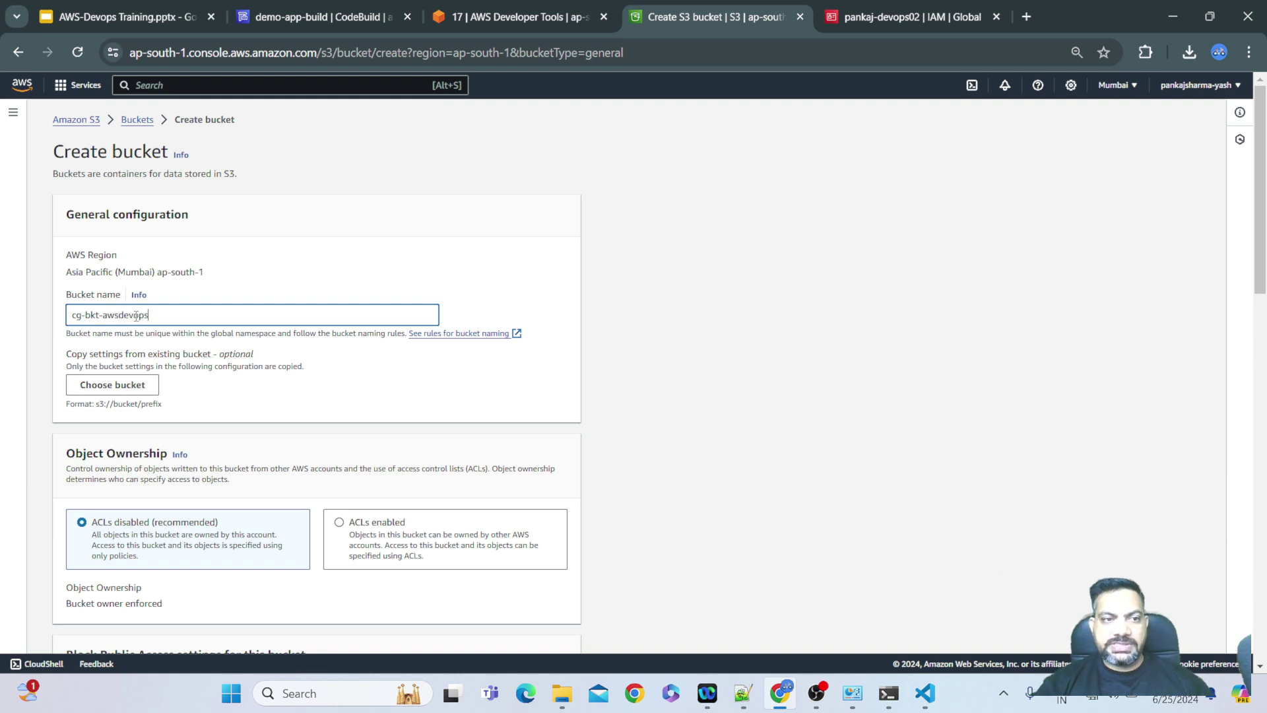
key("ctrl+a")
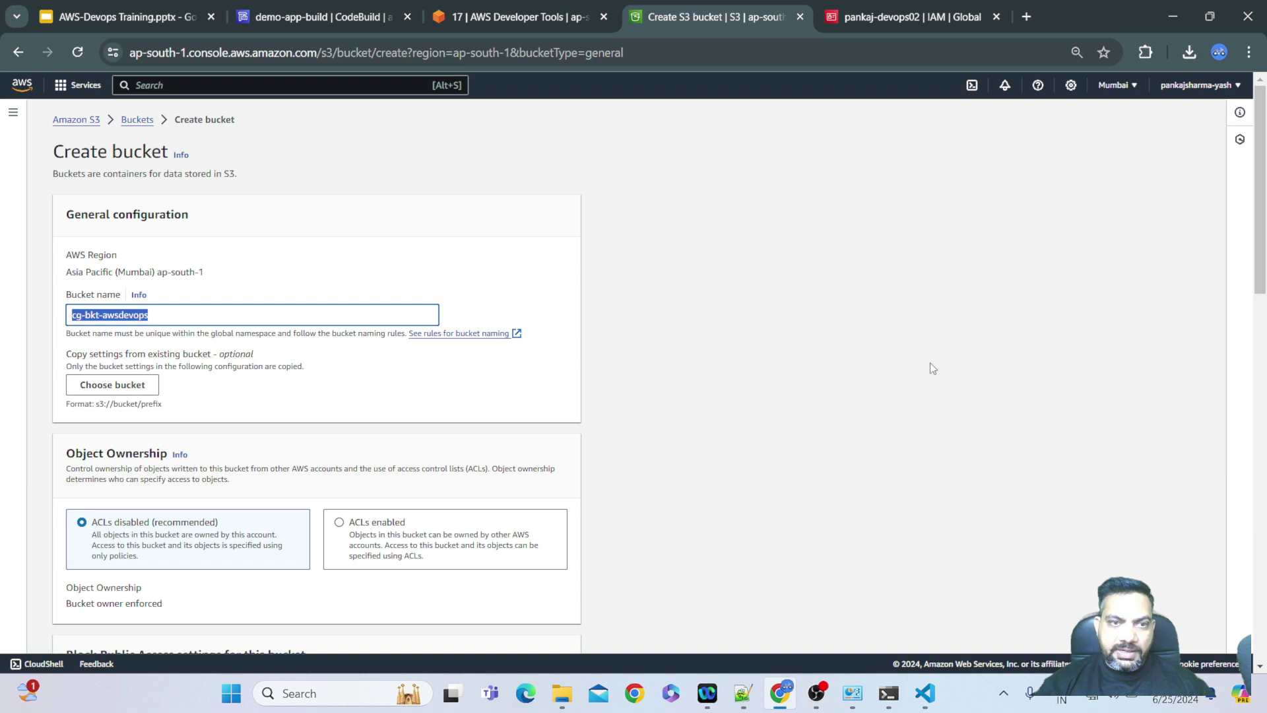
left_click_drag(1258, 168, 1265, 560)
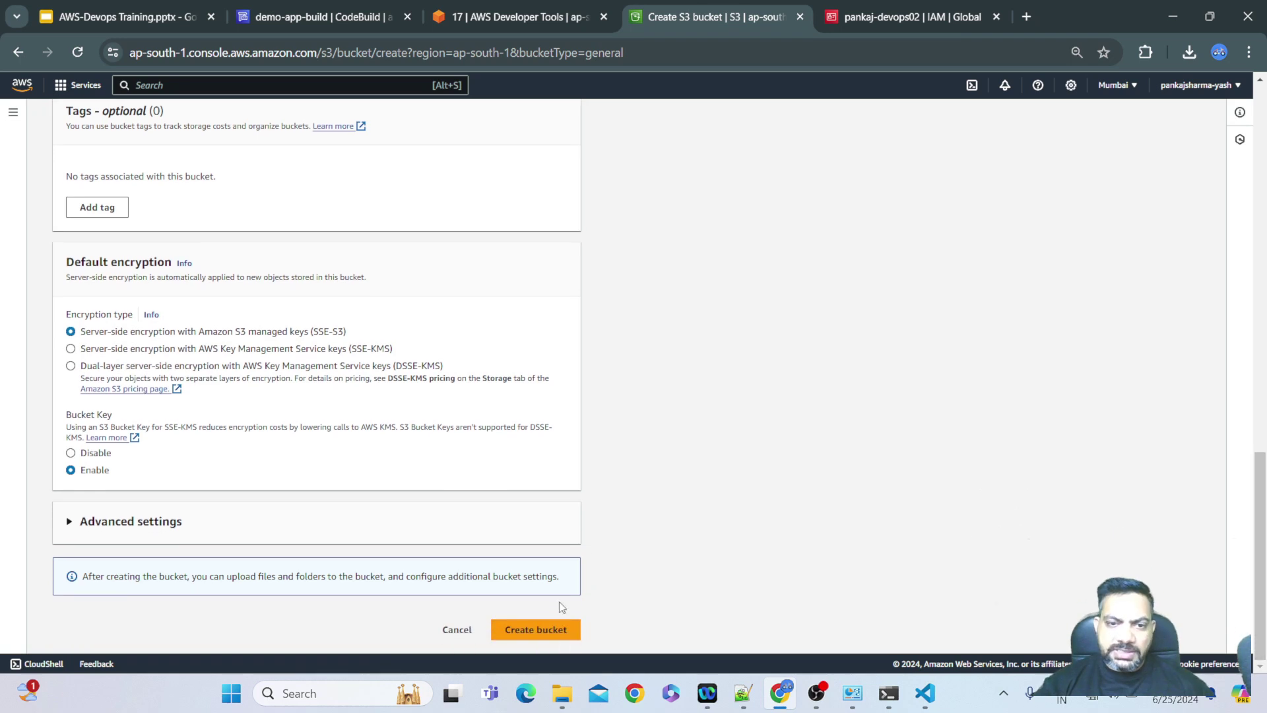
left_click(528, 631)
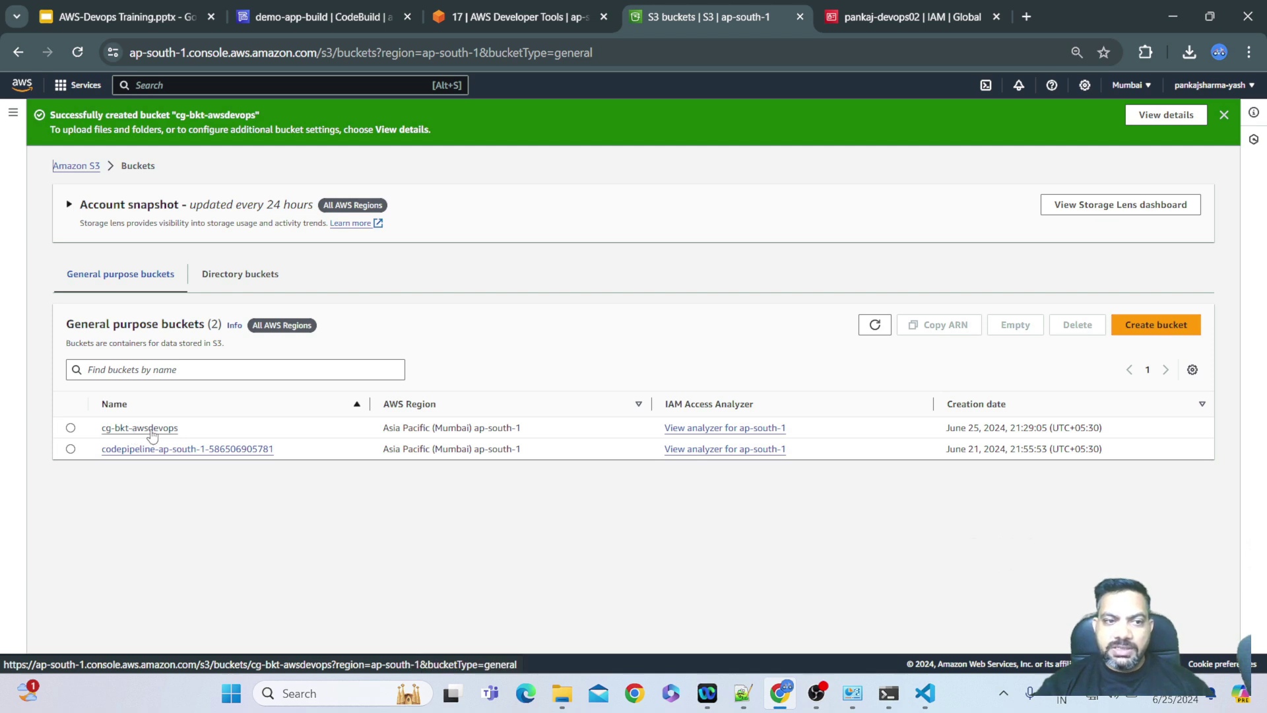
Open the cg-bkt-awsdevops bucket and create a folder named backupcode in it without specifying an encryption key
left_click(152, 430)
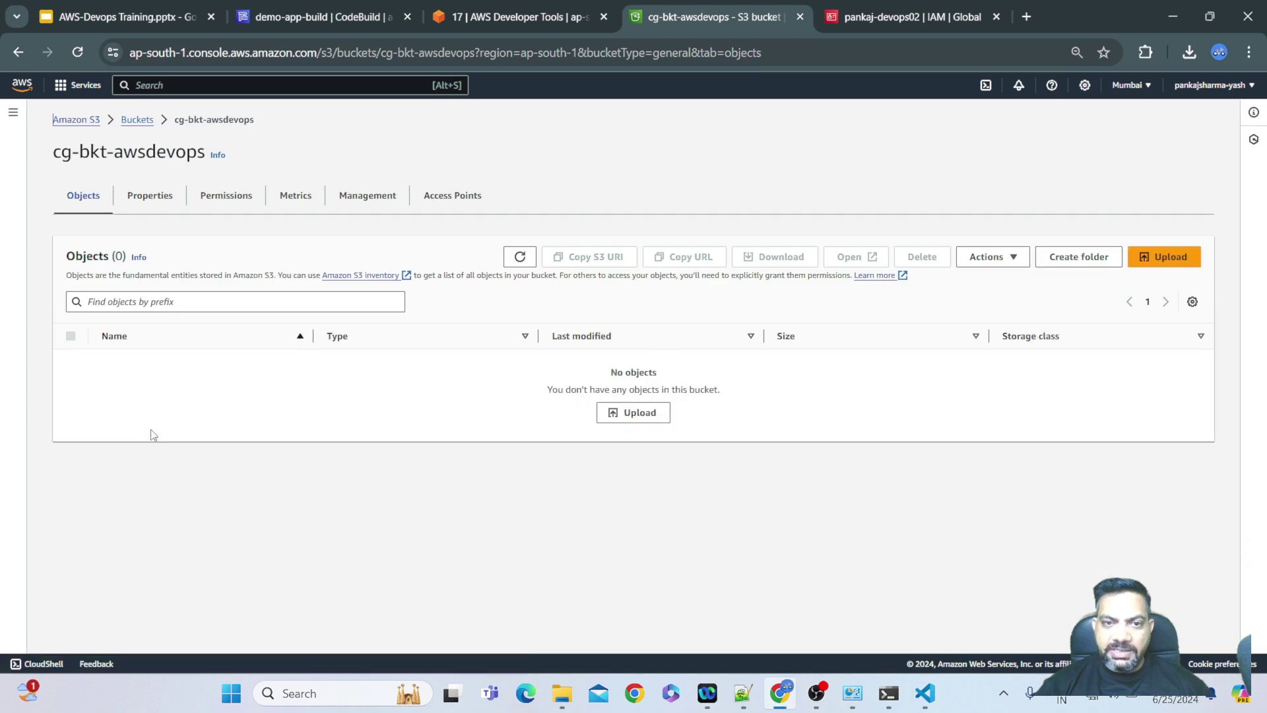
left_click(1081, 259)
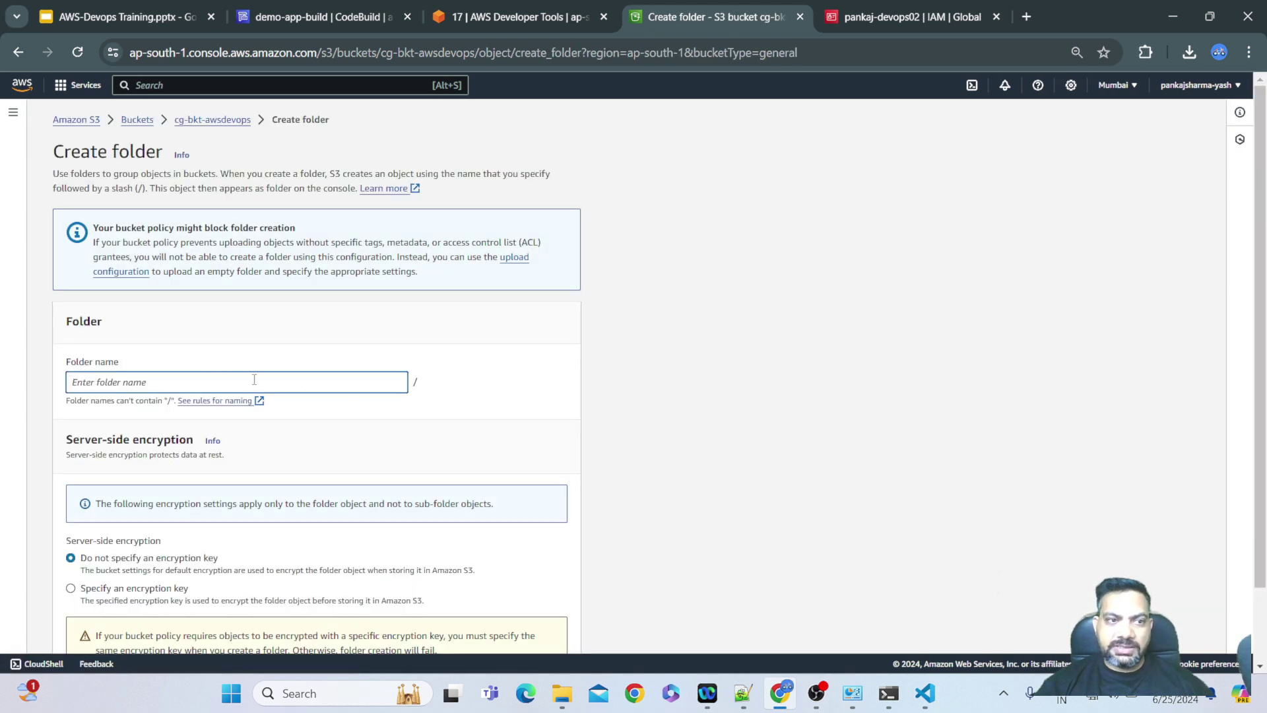
type("ba")
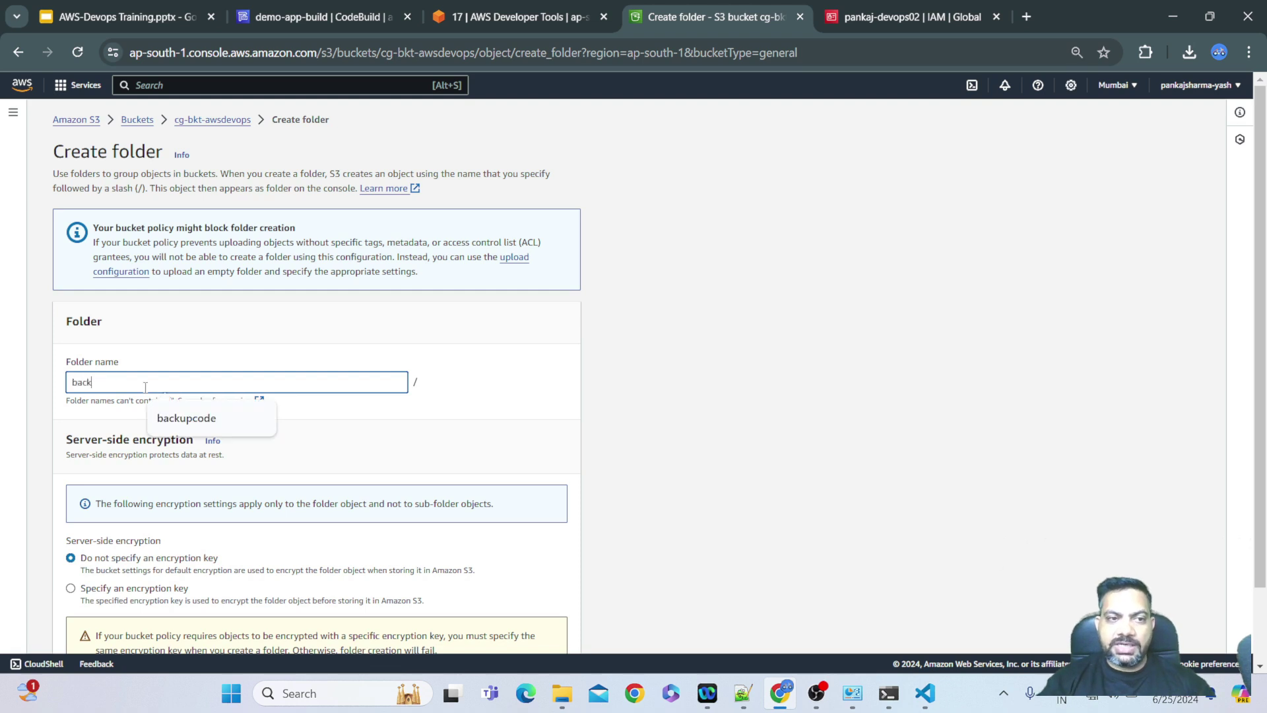
type("ck")
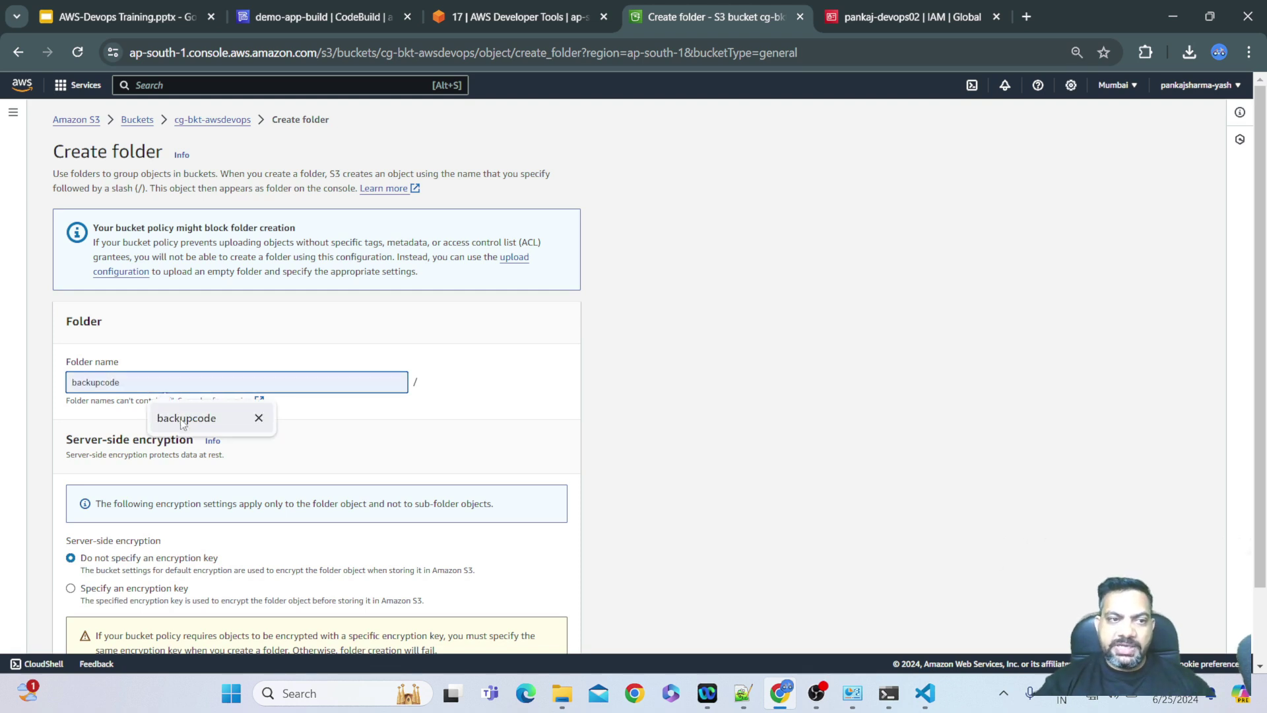
left_click(185, 419)
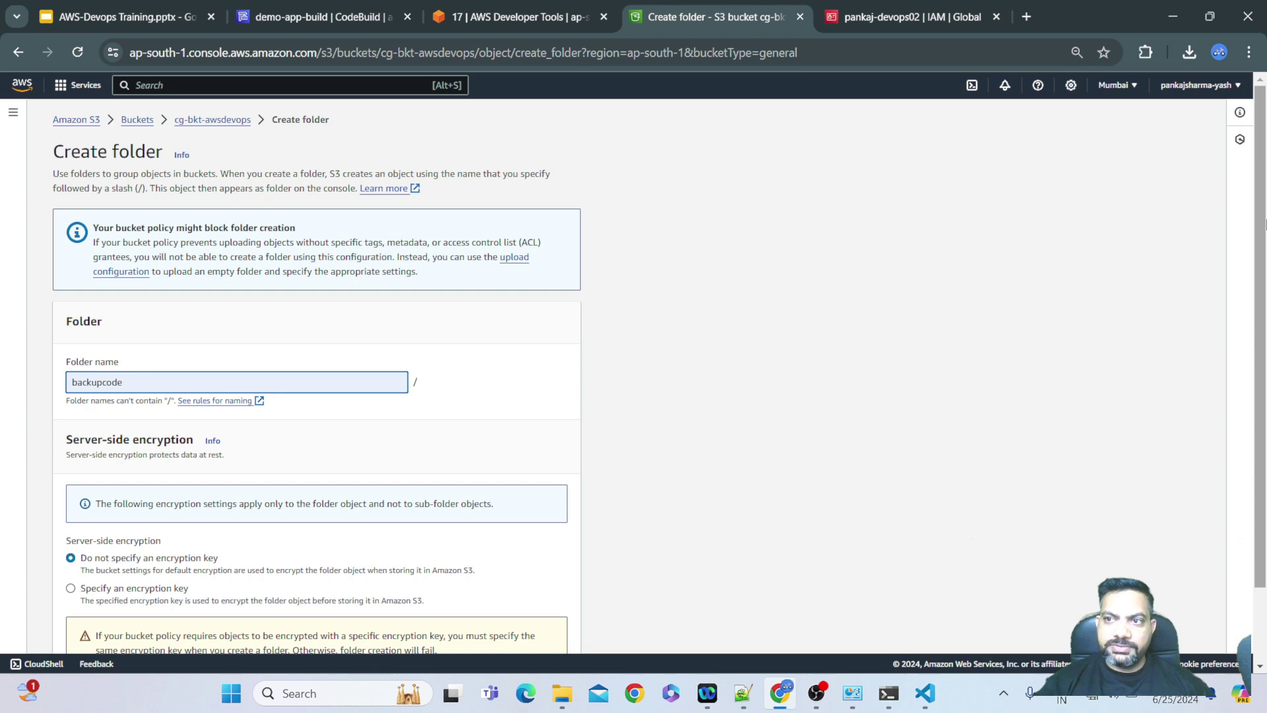
scroll(1264, 224, "down", 2)
left_click(539, 625)
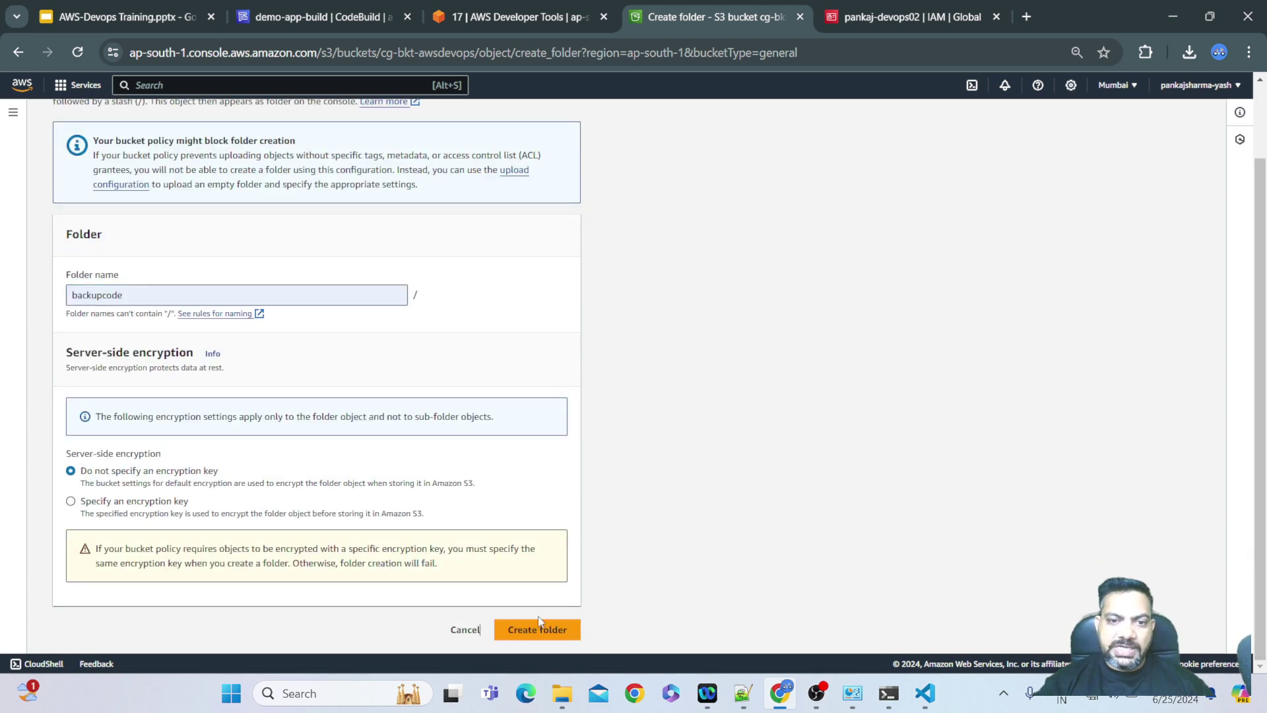
left_click(540, 627)
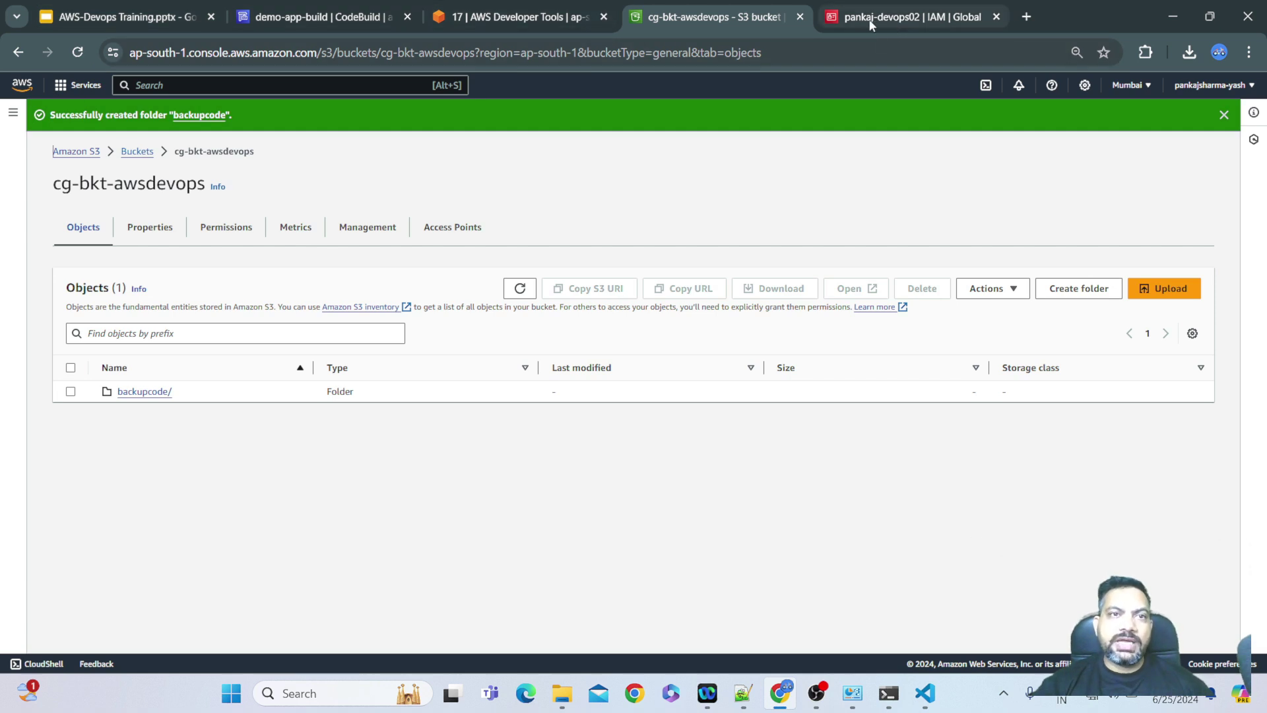
Return to the demo-app-build project, check its artifacts upload location and open the project for editing
left_click(330, 25)
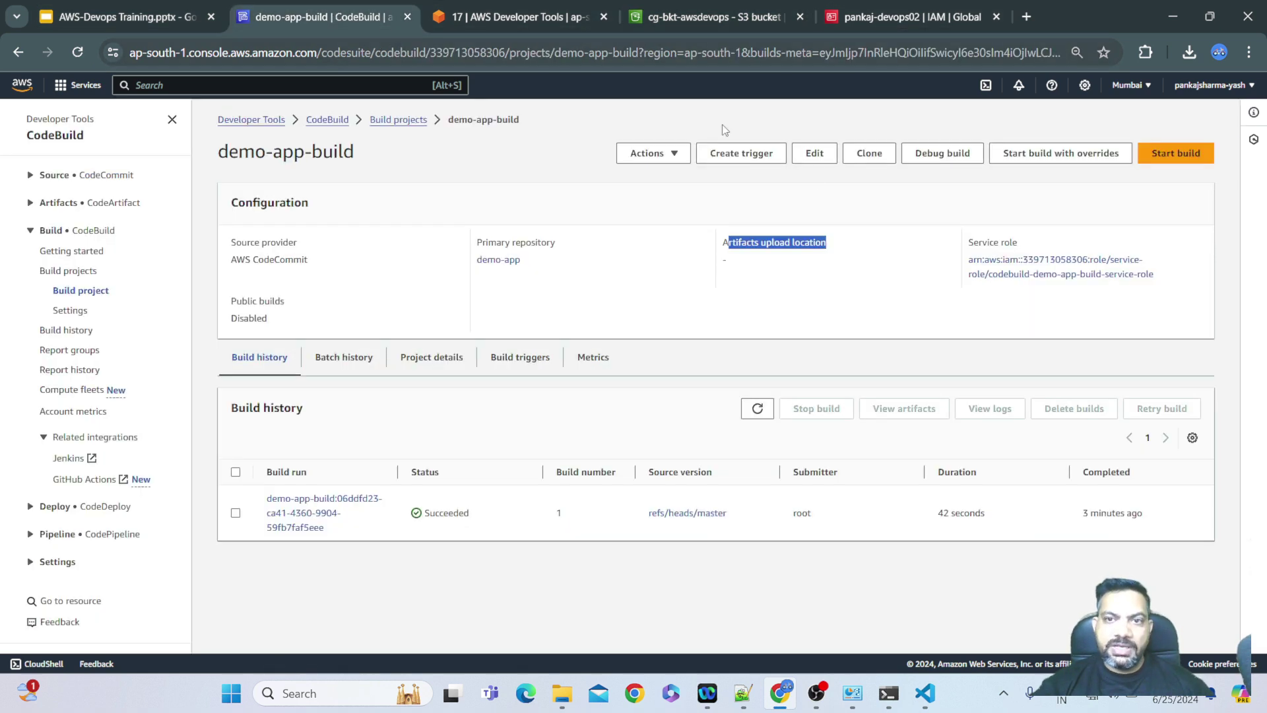
left_click(808, 242)
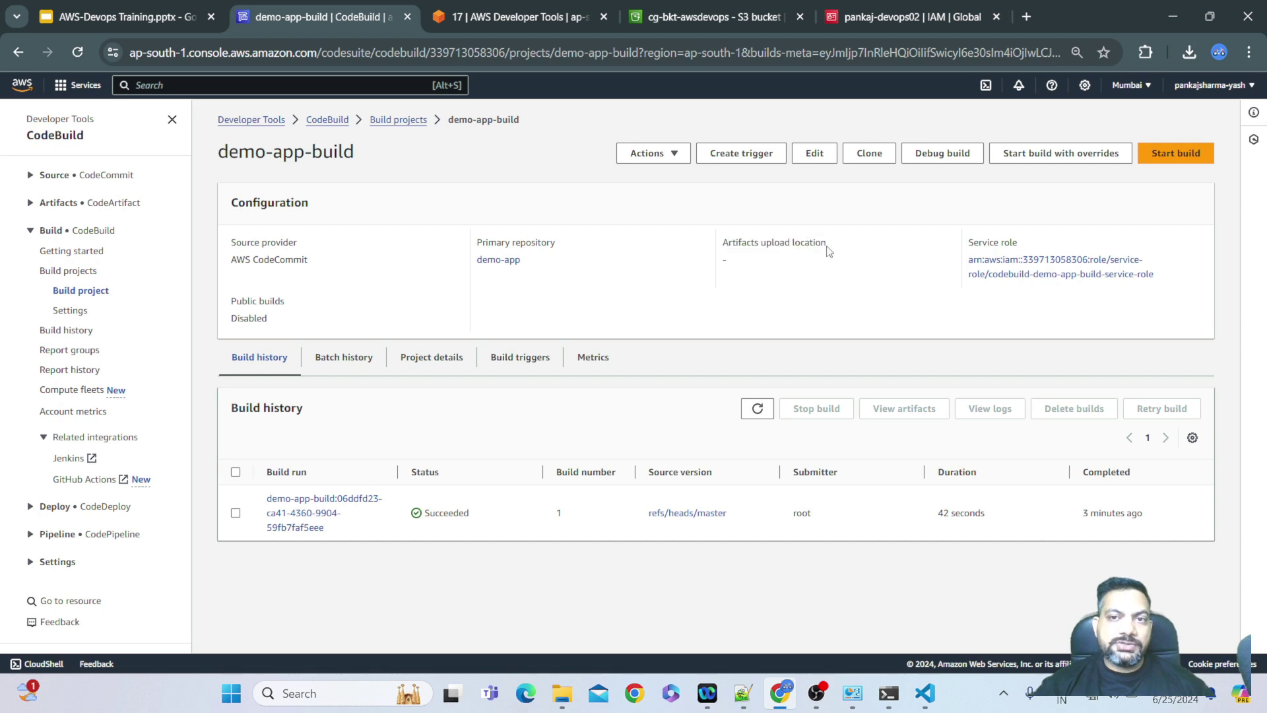
left_click_drag(830, 243, 724, 244)
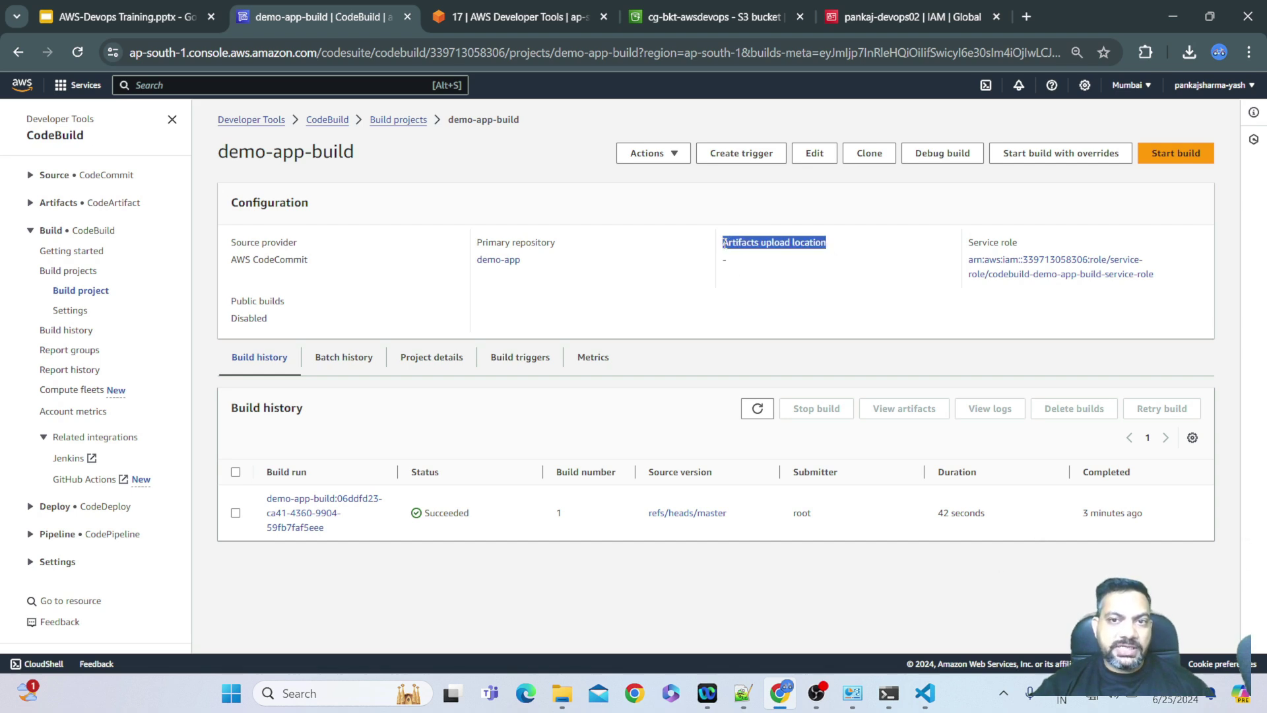
left_click(821, 155)
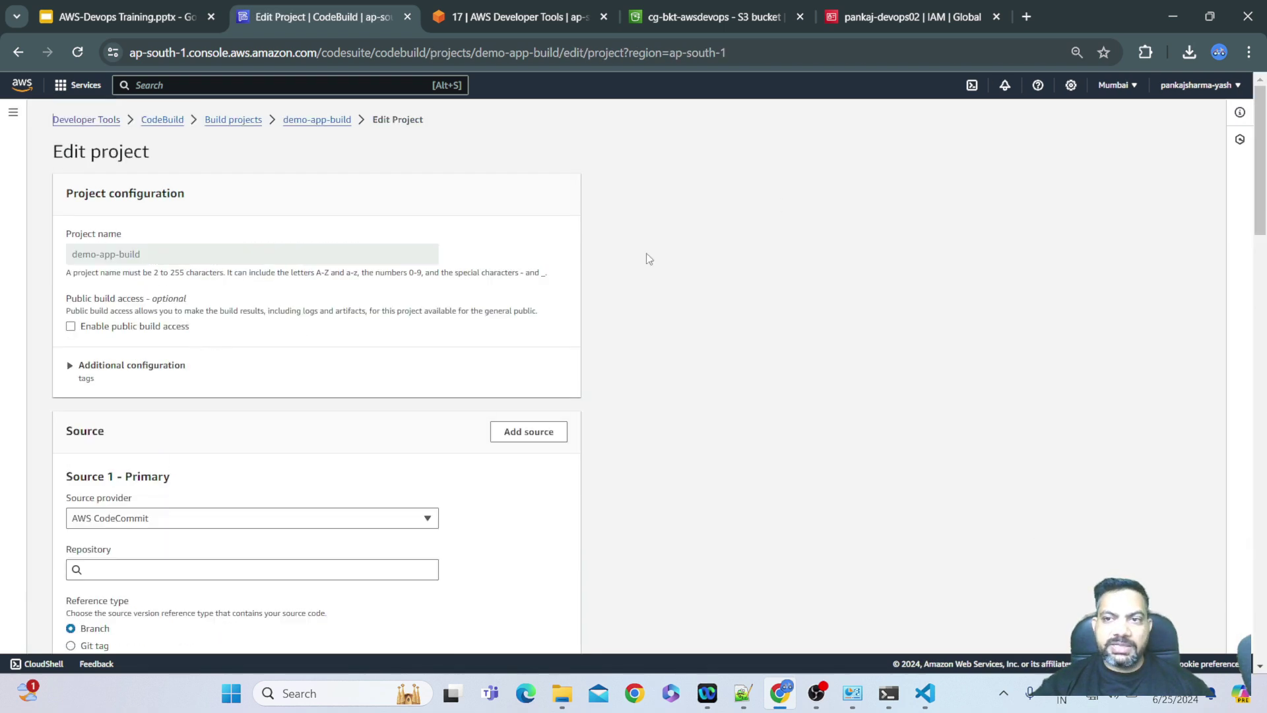
Set the primary artifact's type to Amazon S3 and choose cg-bkt-awsdevops as its bucket
left_click_drag(1261, 141, 1265, 533)
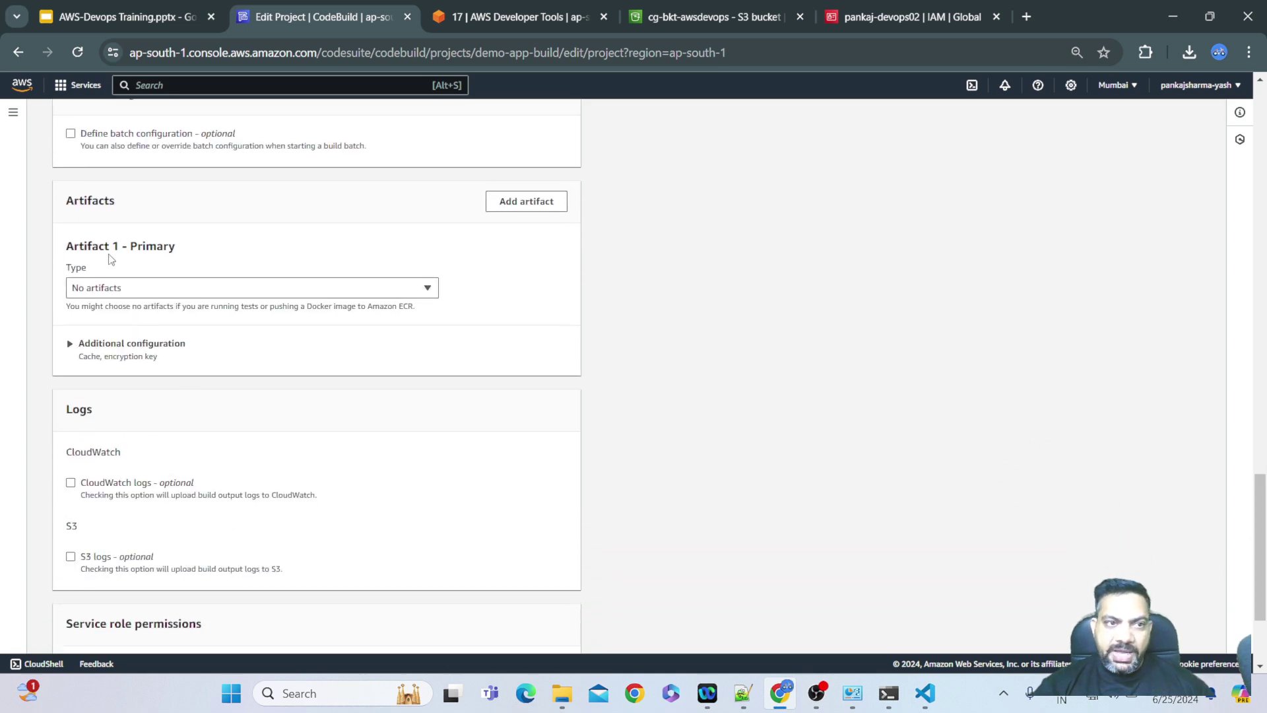
left_click(429, 288)
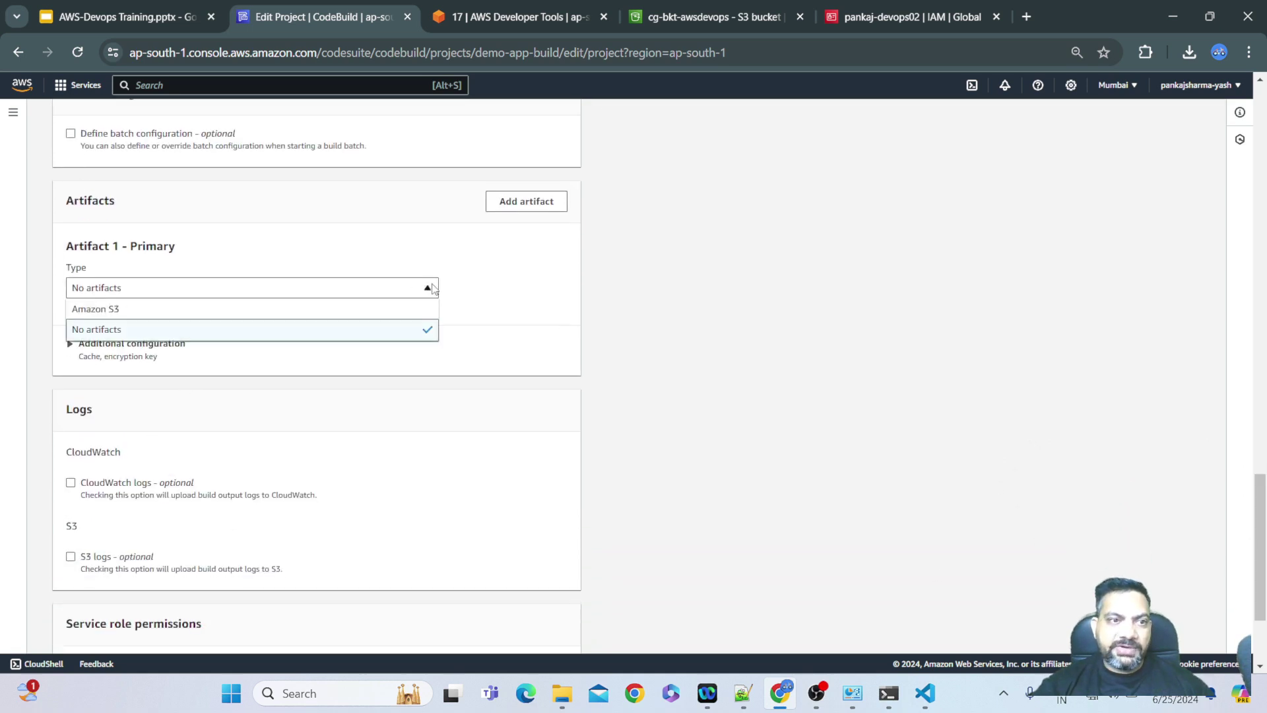
left_click(117, 311)
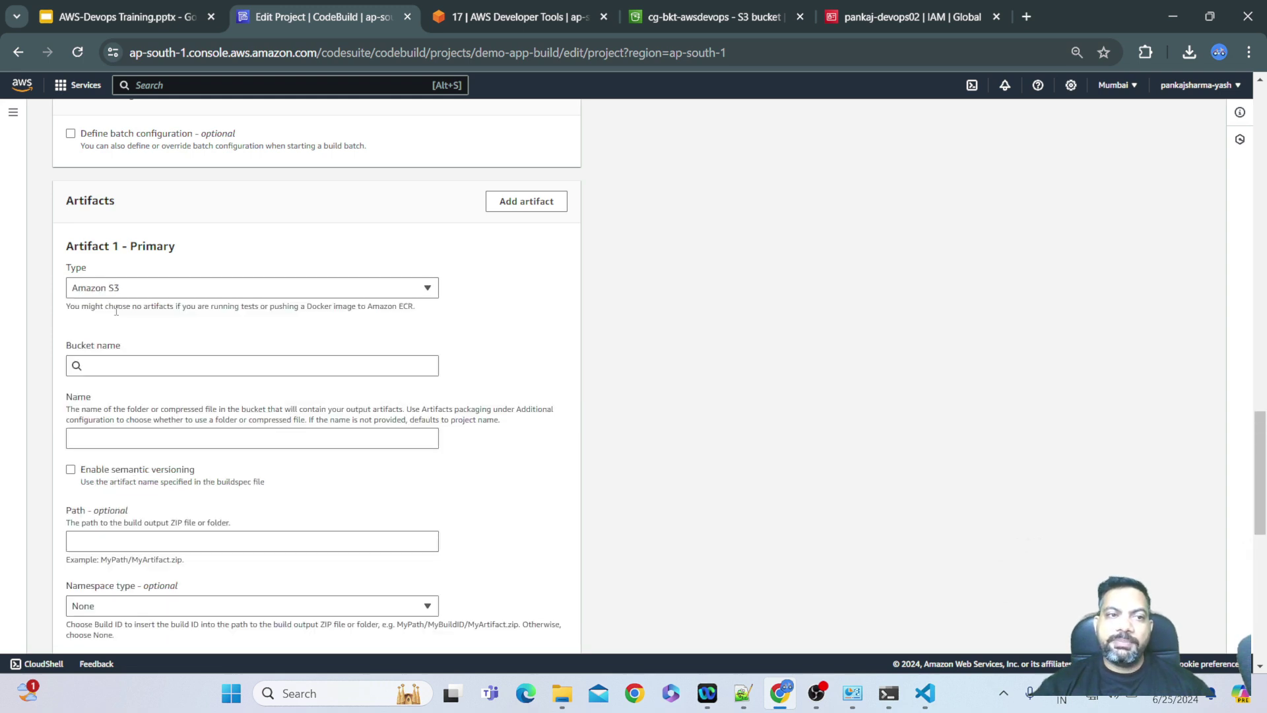
left_click(114, 364)
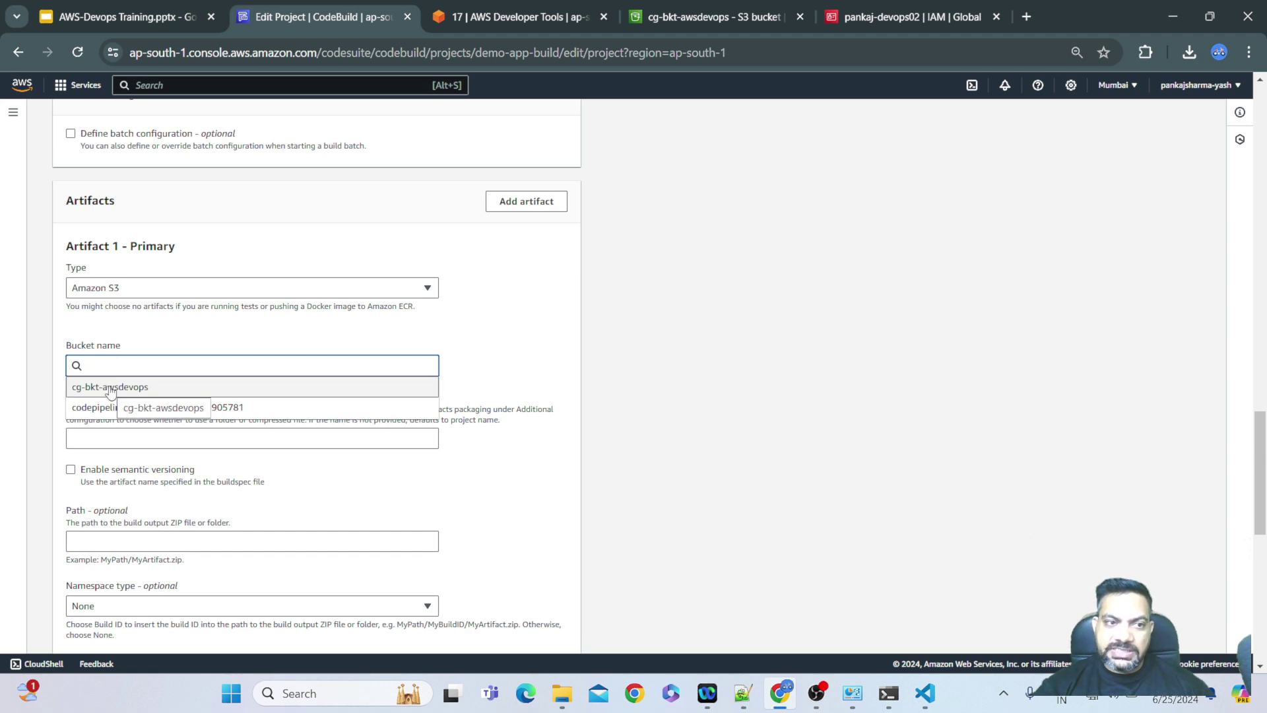
left_click(110, 388)
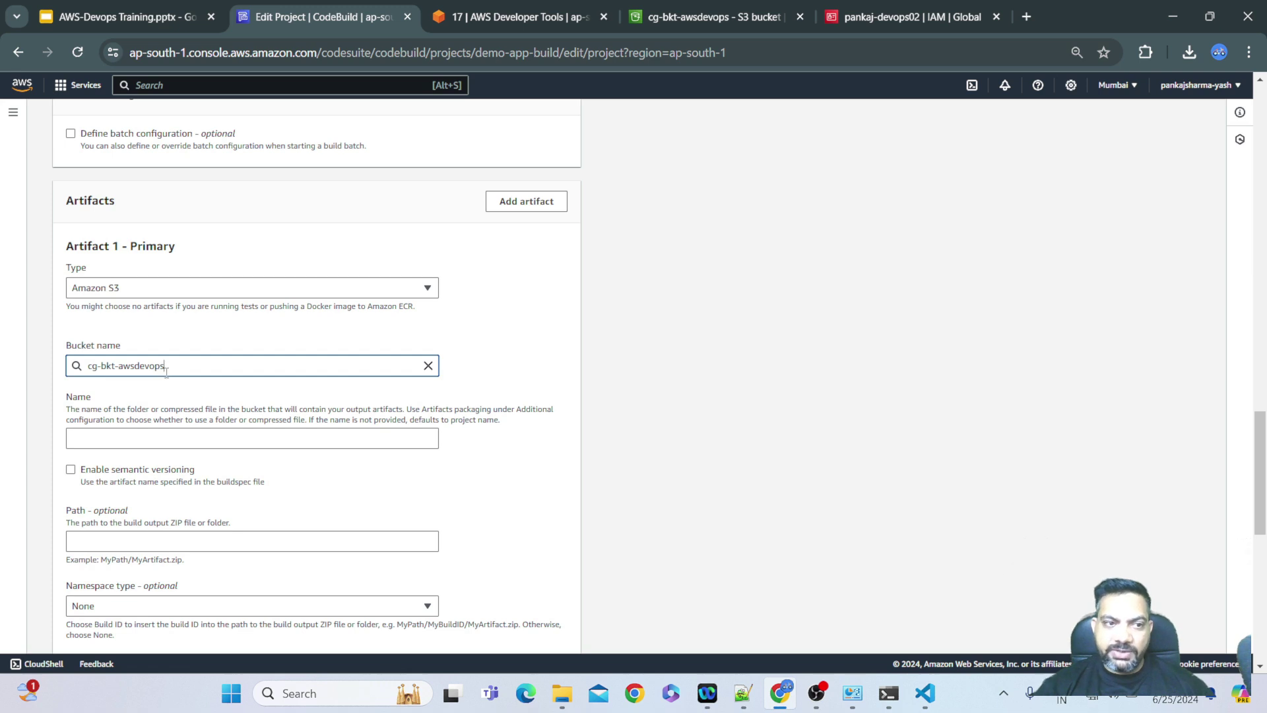
Check the folder name in the cg-bkt-awsdevops bucket and name the artifact backupcode in the project's edit form
left_click(106, 437)
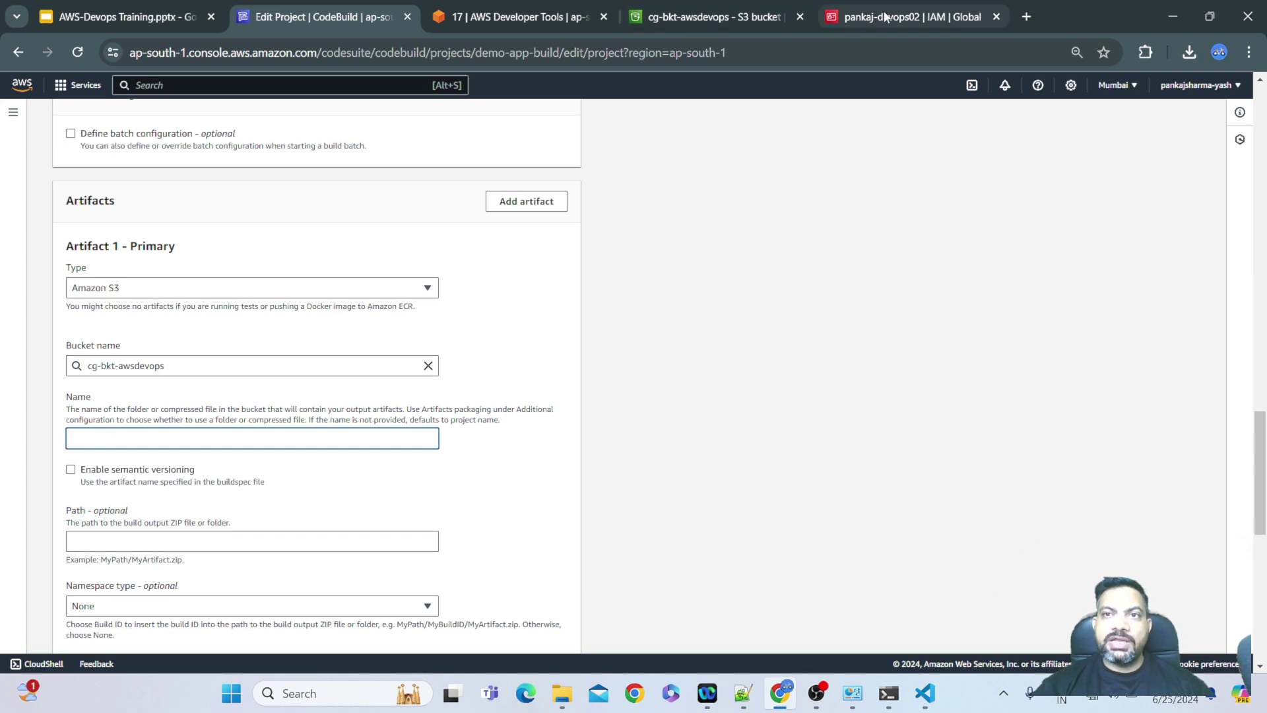
left_click(911, 16)
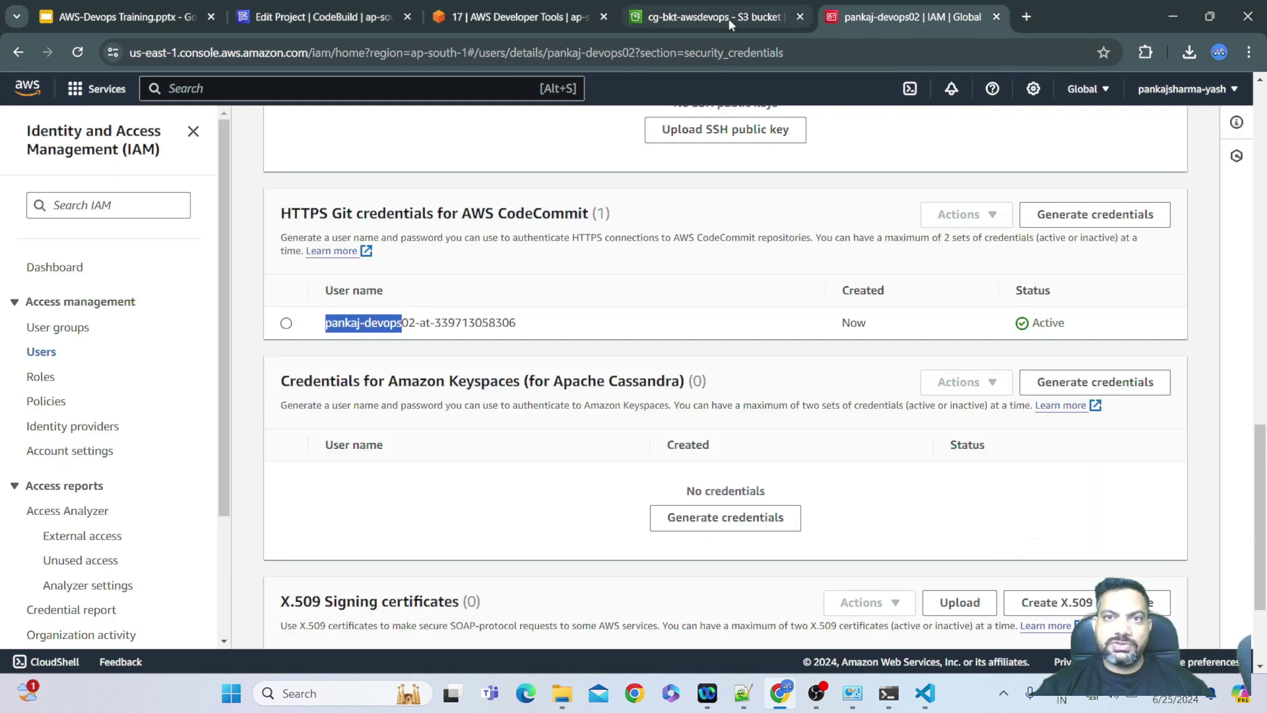
left_click(723, 18)
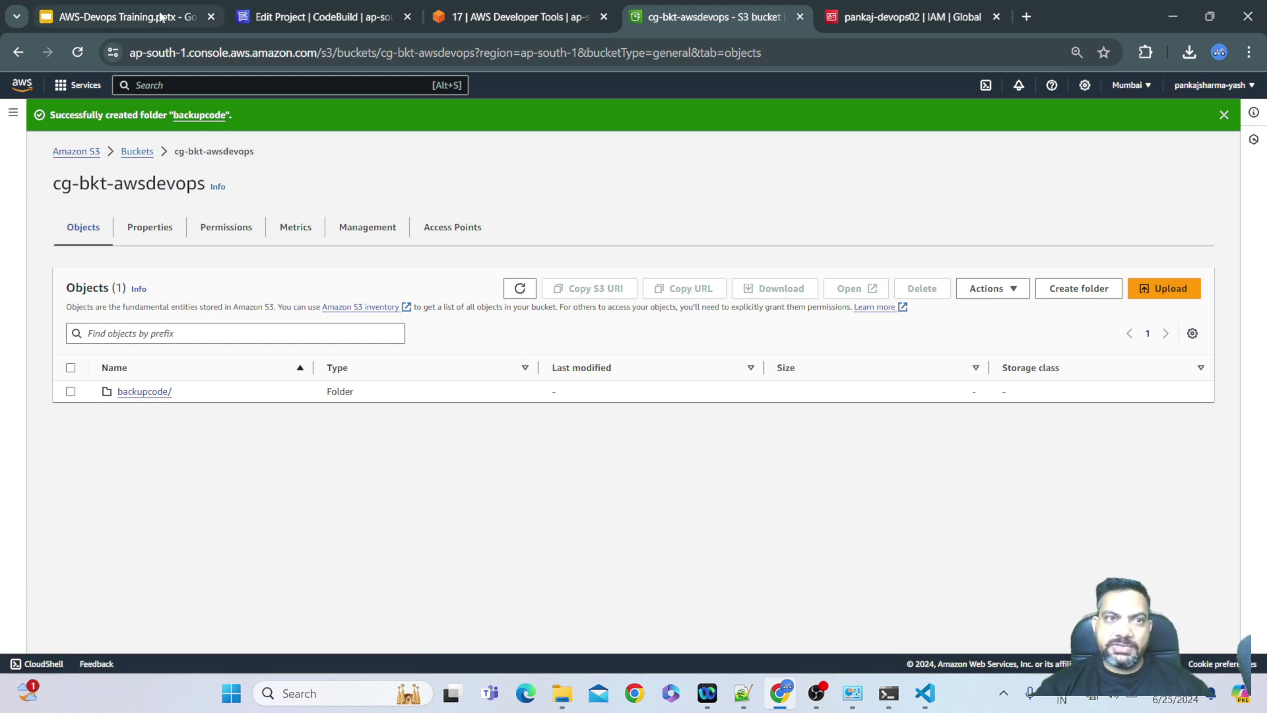
left_click(325, 14)
type("ba")
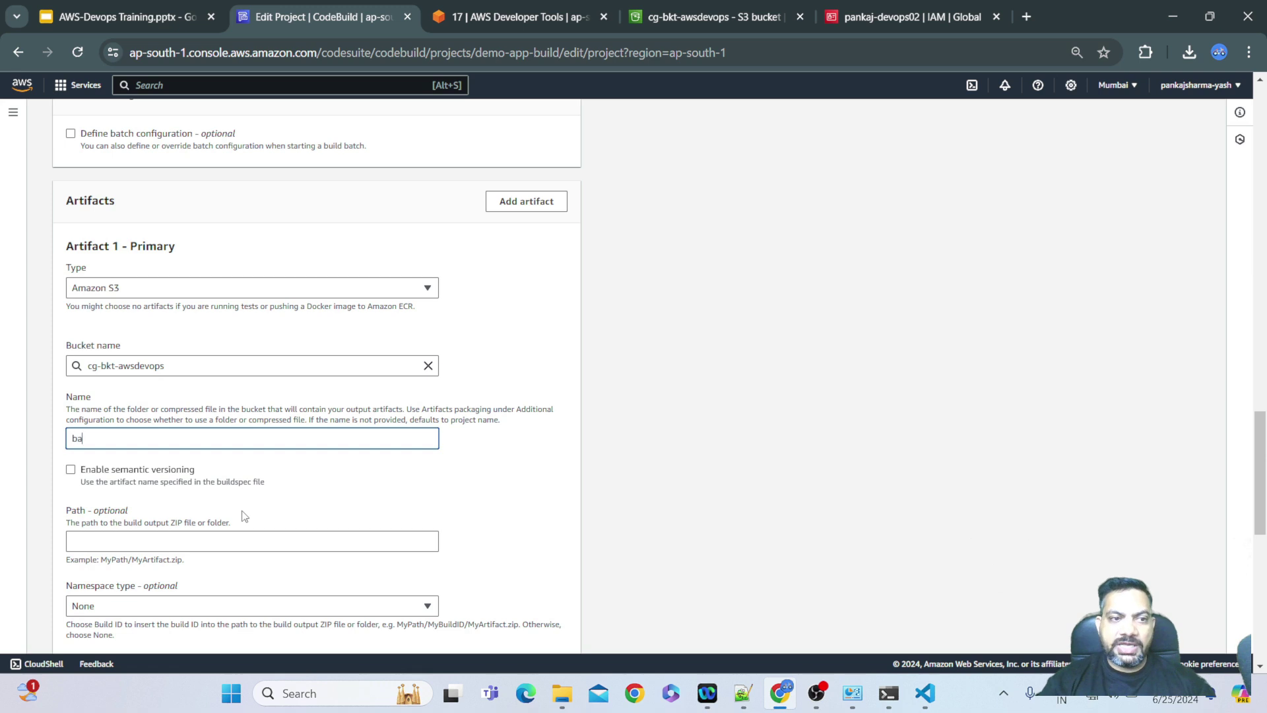
type("ckupcode")
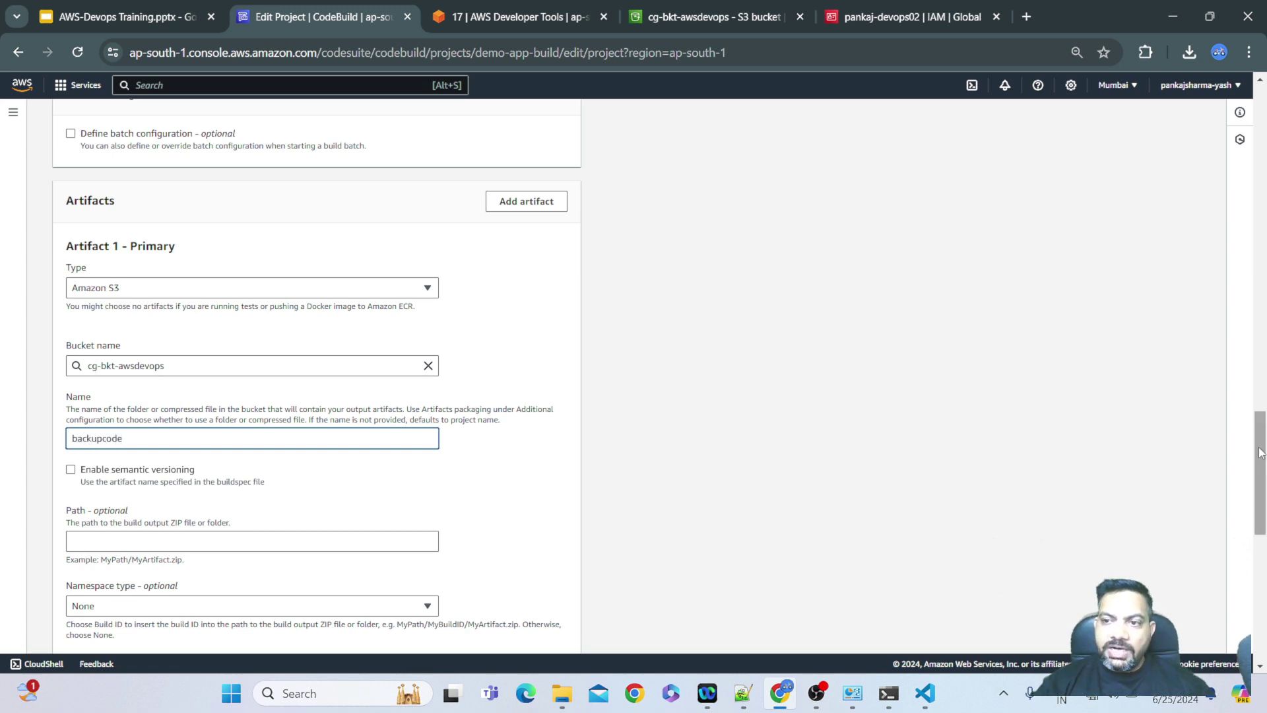
Set the artifacts packaging to Zip, leaving the path empty and the namespace type at None, and update the project
left_click_drag(1261, 446, 1263, 495)
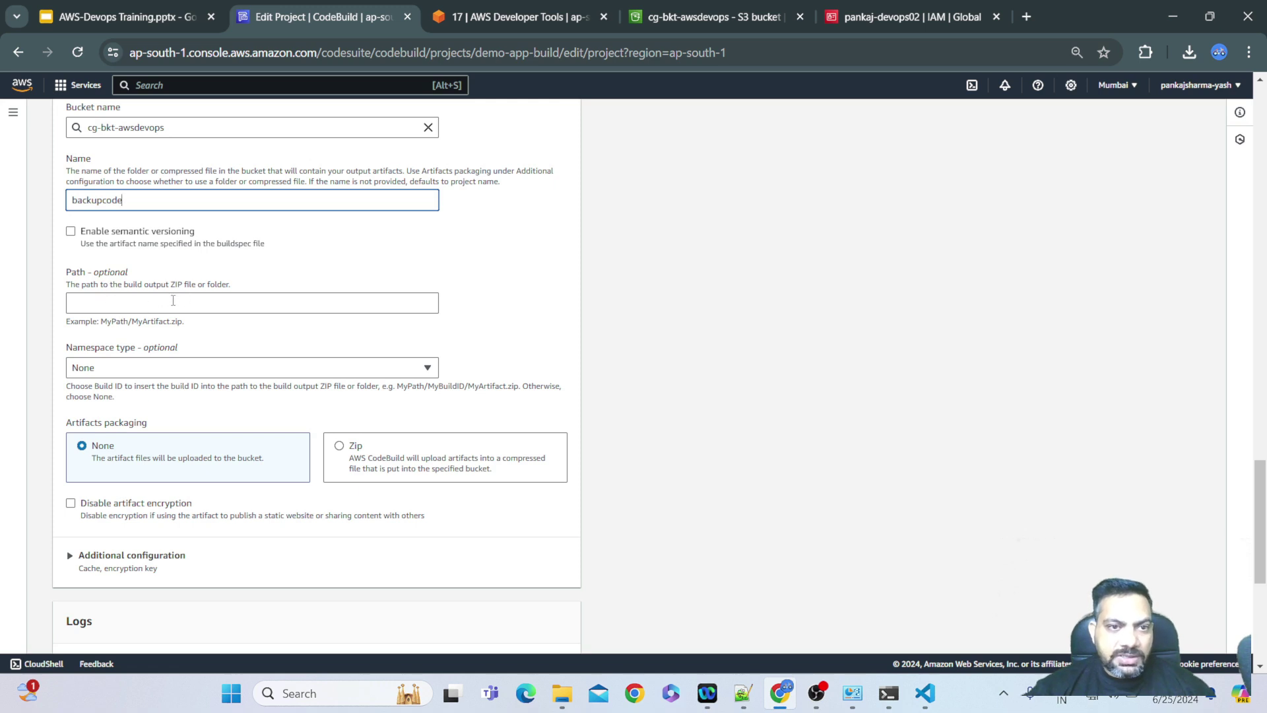
left_click(123, 306)
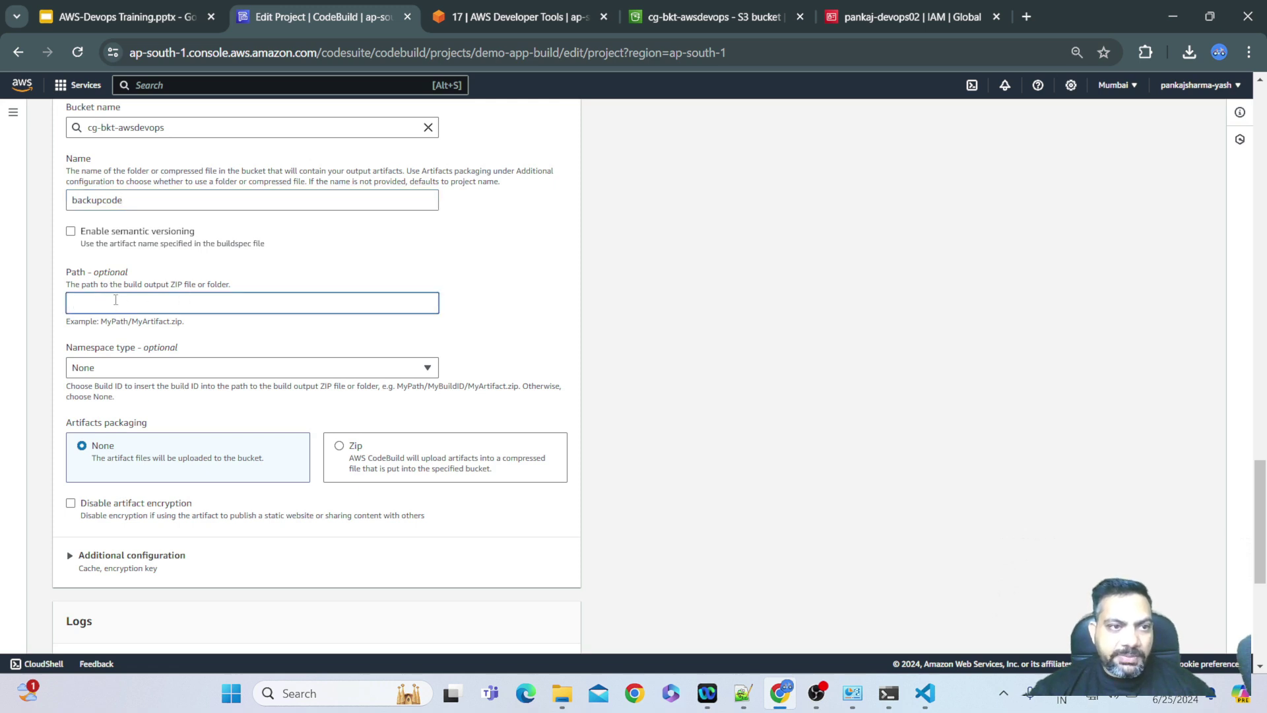
left_click_drag(108, 285, 252, 286)
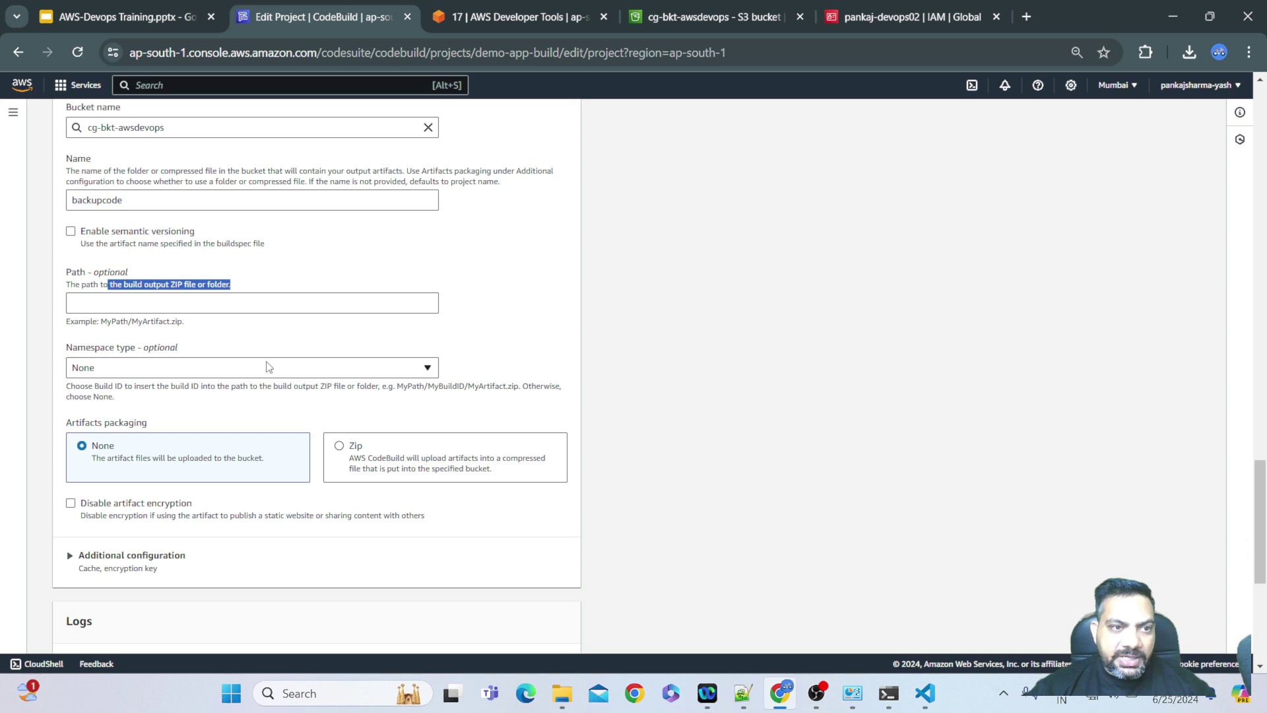
left_click(428, 369)
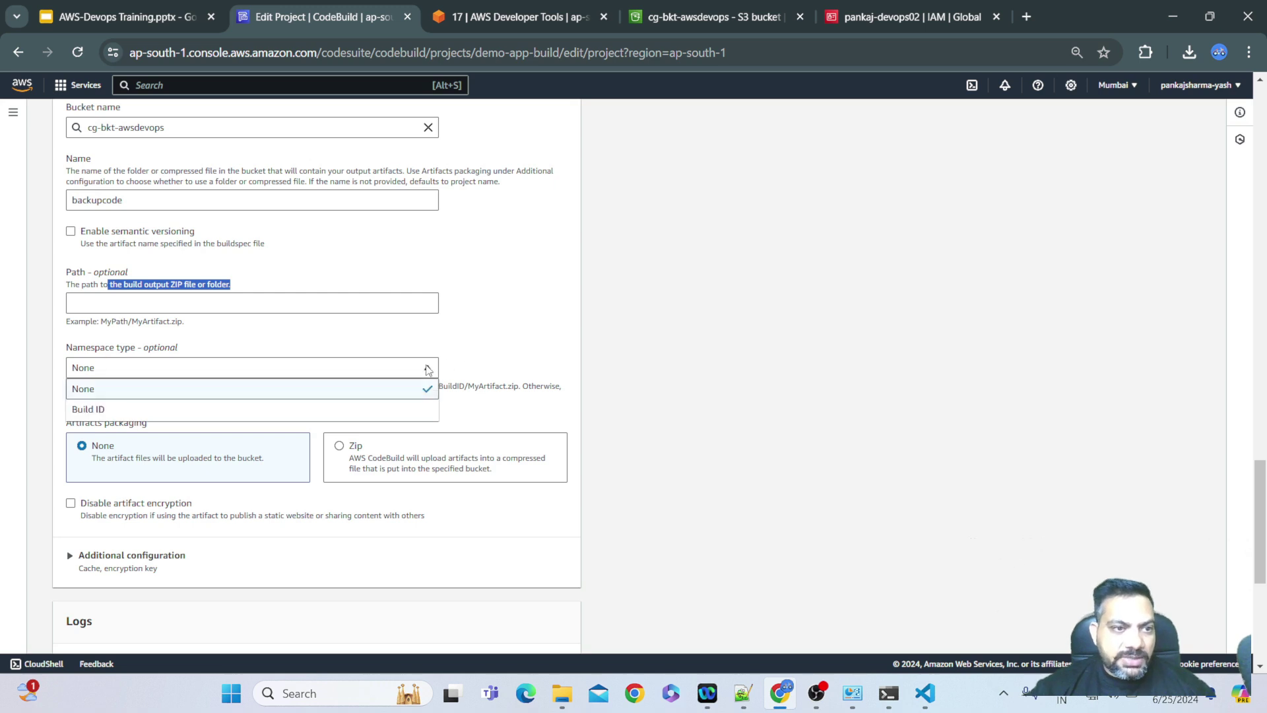
left_click(428, 369)
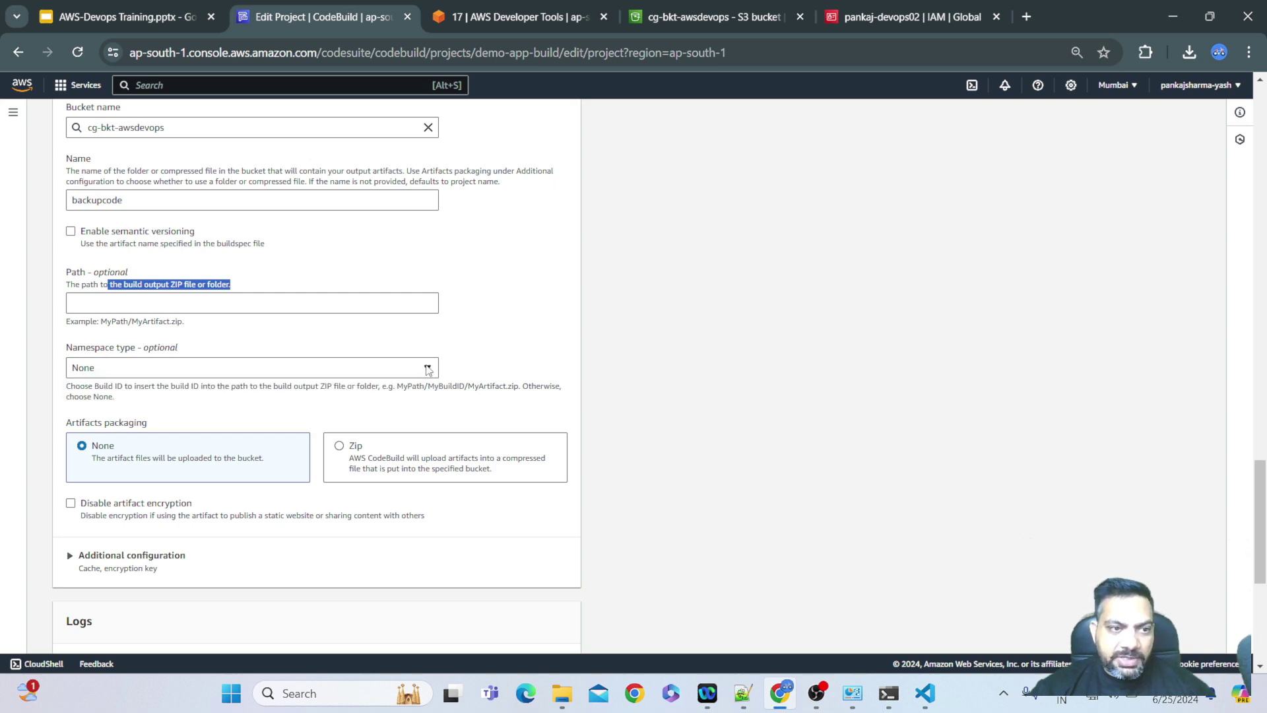
left_click(340, 447)
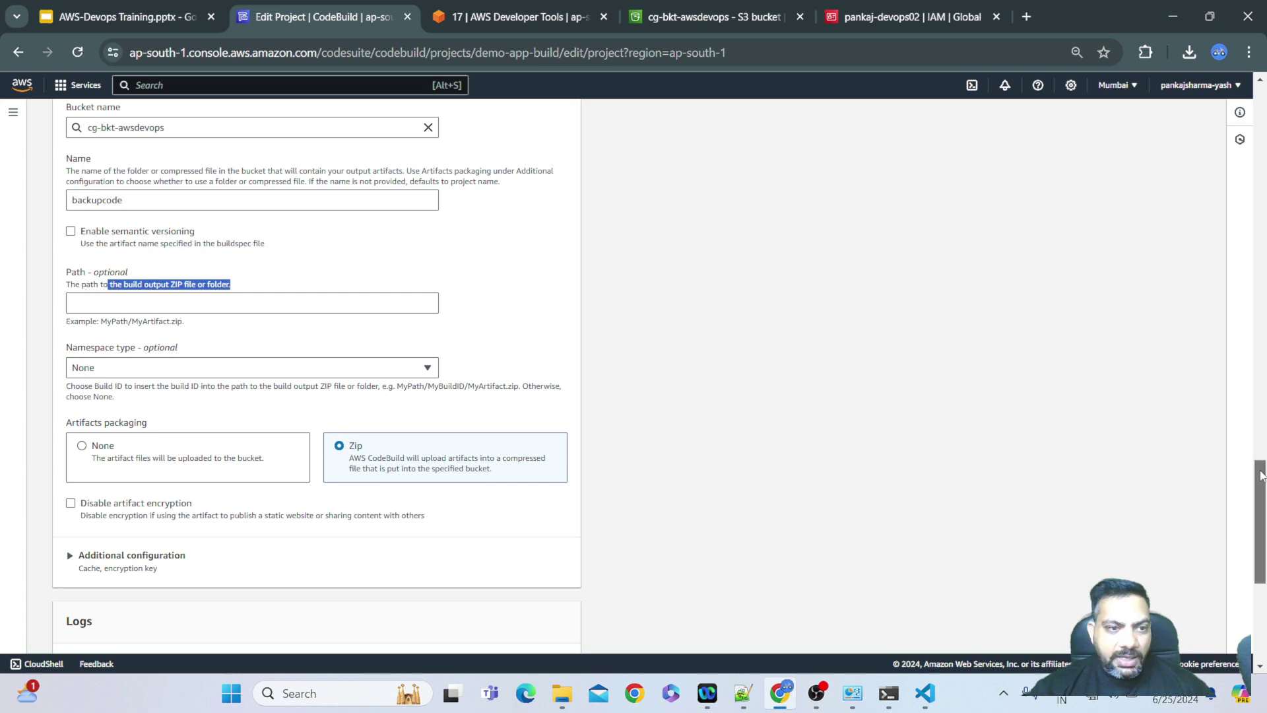
left_click_drag(1263, 475, 1265, 555)
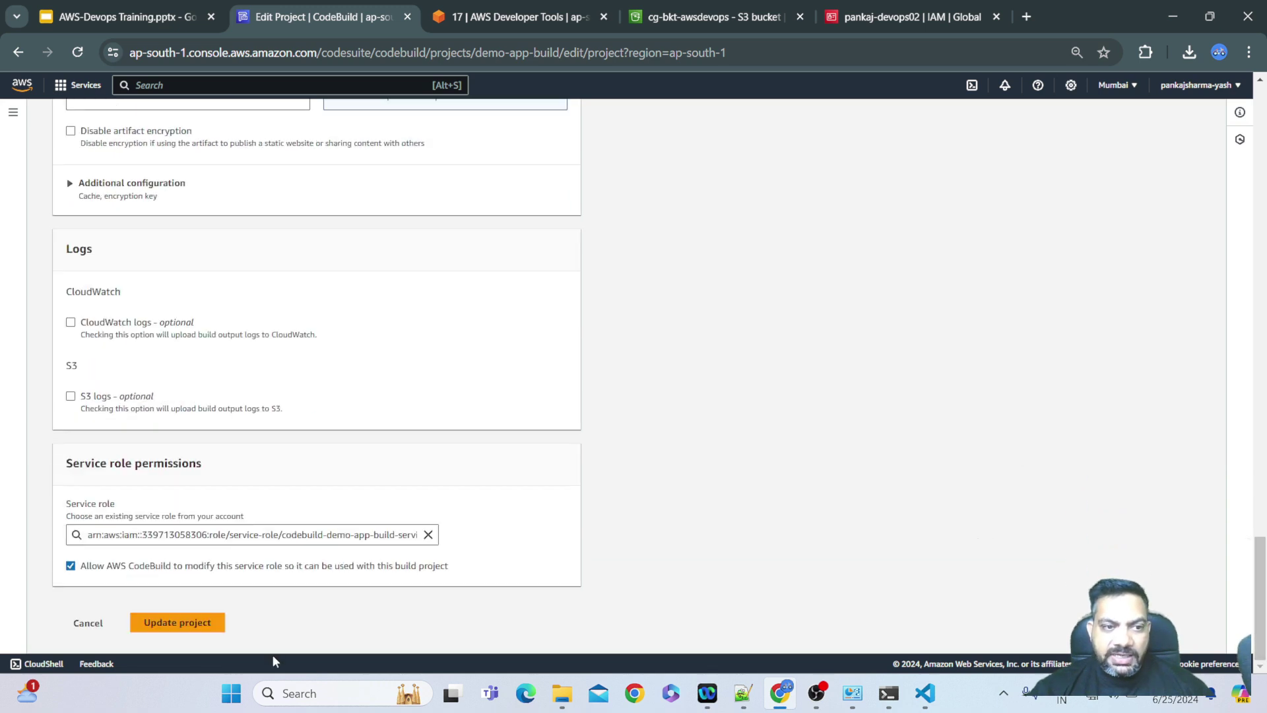
left_click(176, 623)
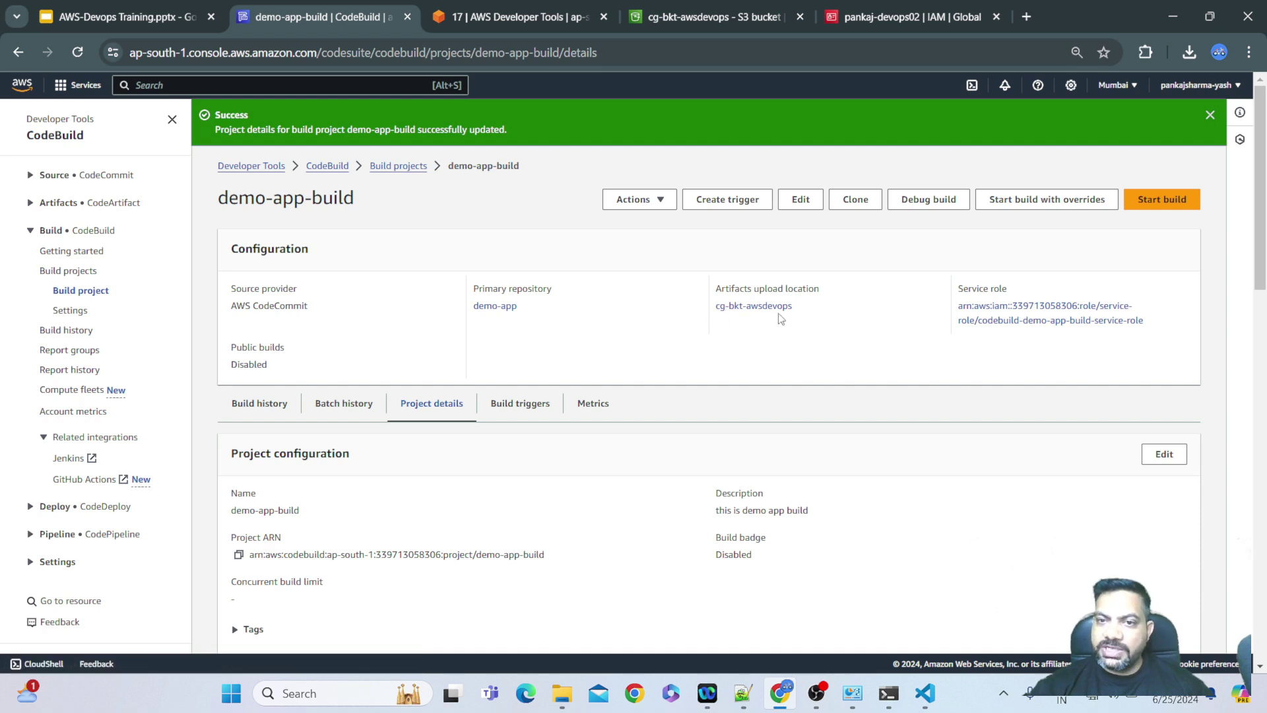
Start a new build of demo-app-build and open its phase details
left_click(1151, 206)
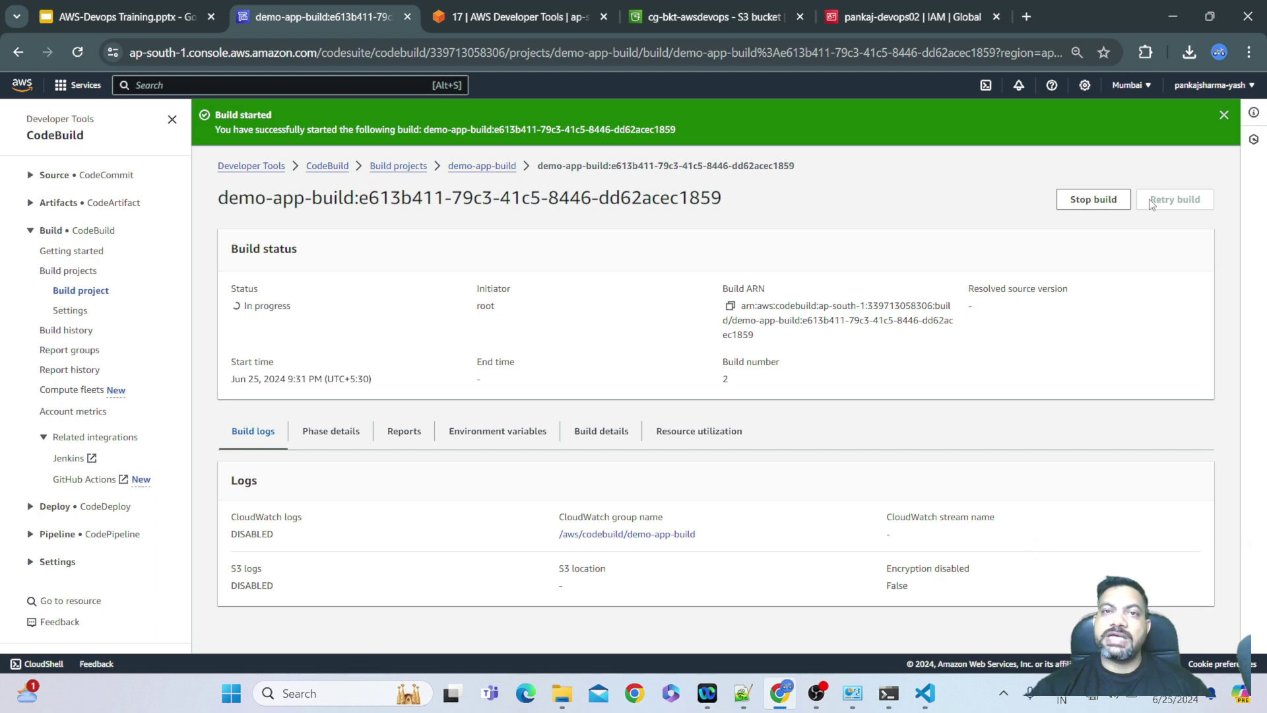
left_click(328, 432)
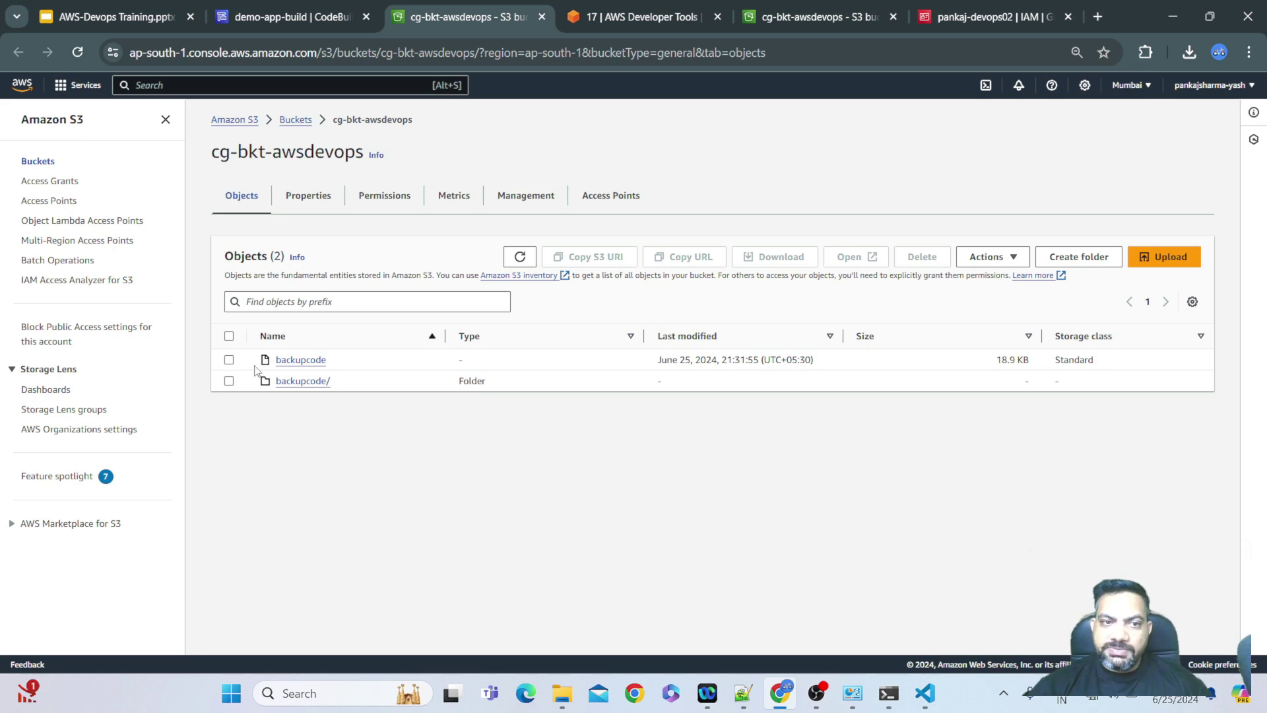
Open the backupcode object in the cg-bkt-awsdevops bucket and download it
left_click(302, 361)
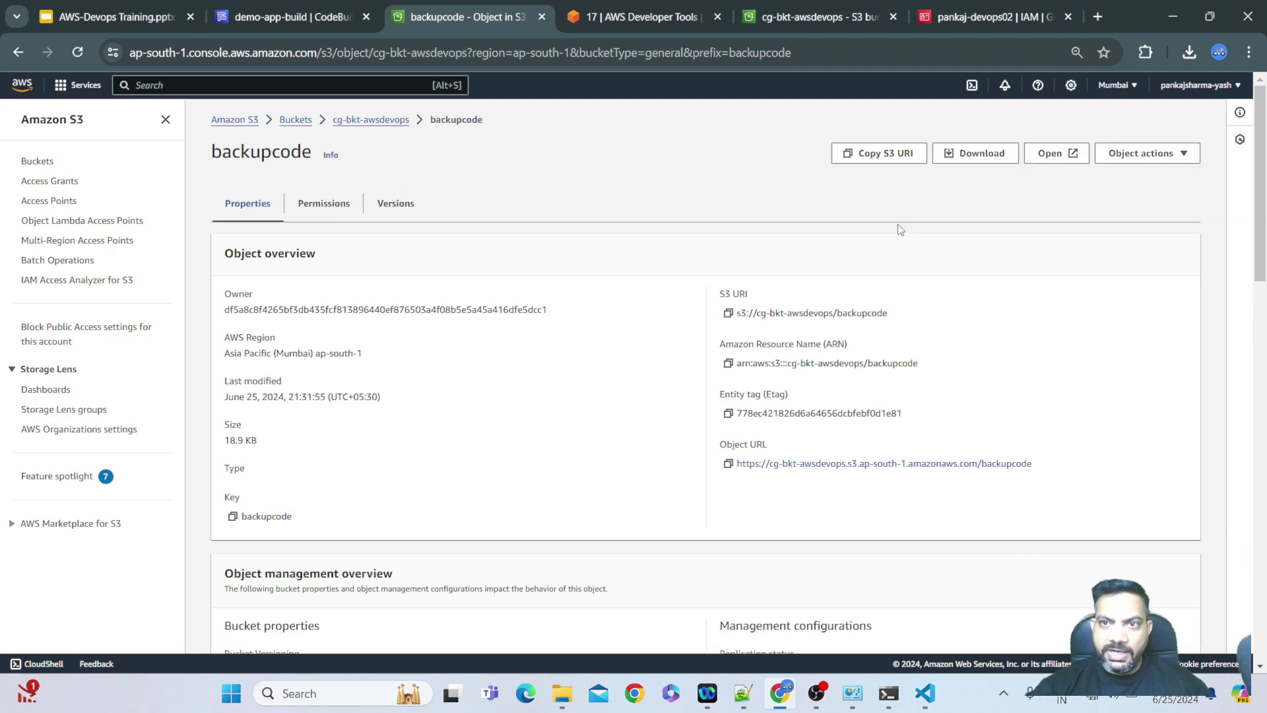
left_click(967, 158)
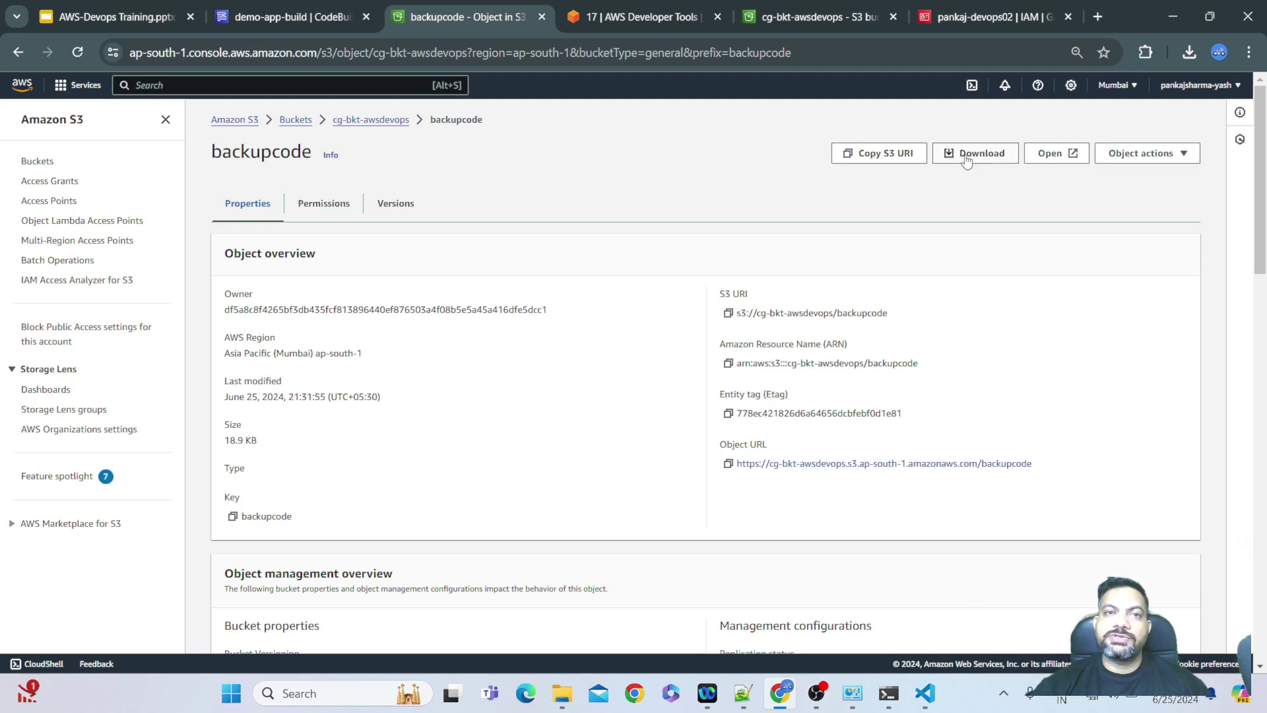
left_click(966, 160)
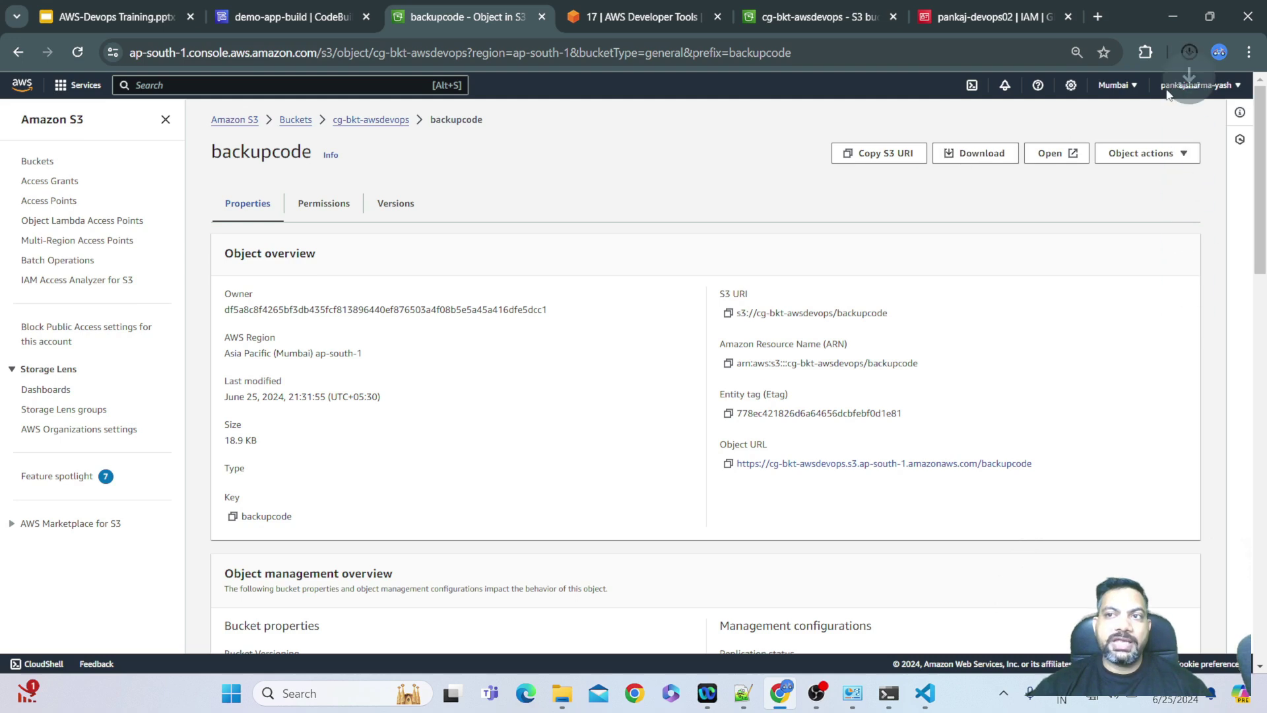
Locate the downloaded backupcode zip in its folder, examine the archive's contents and minimize the file window
left_click(1191, 56)
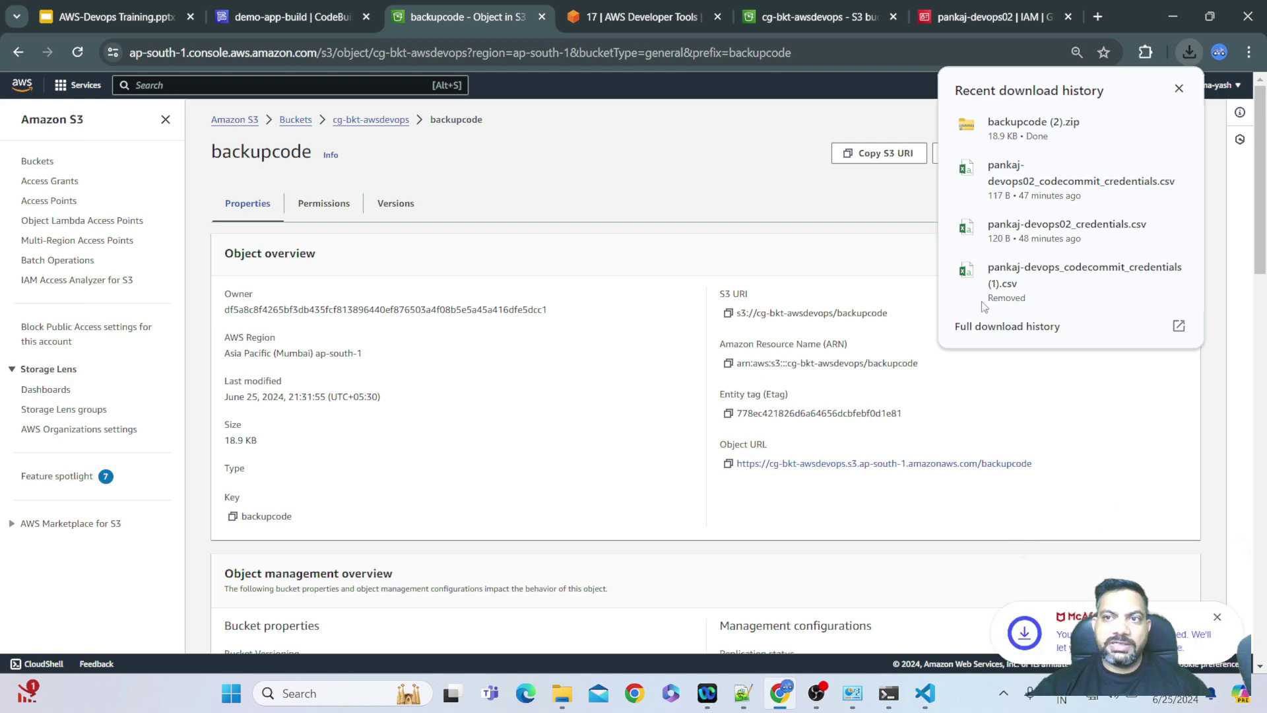
left_click(1146, 125)
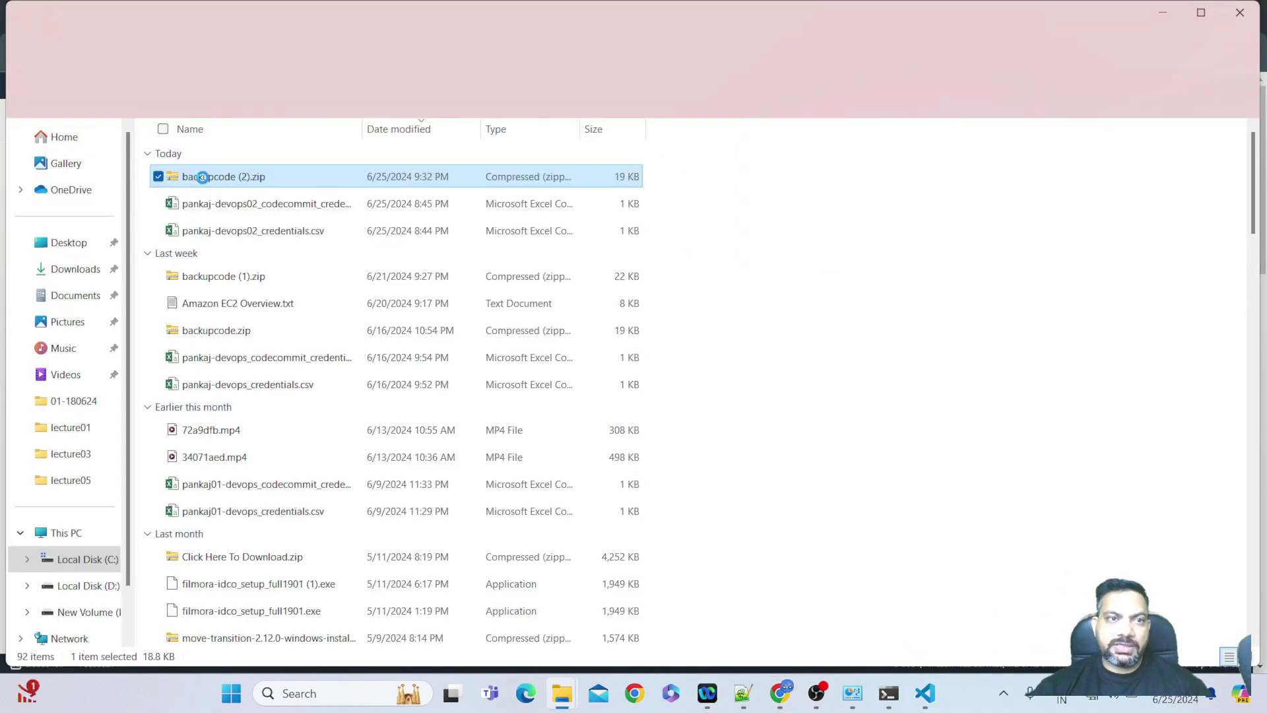
double_click(197, 178)
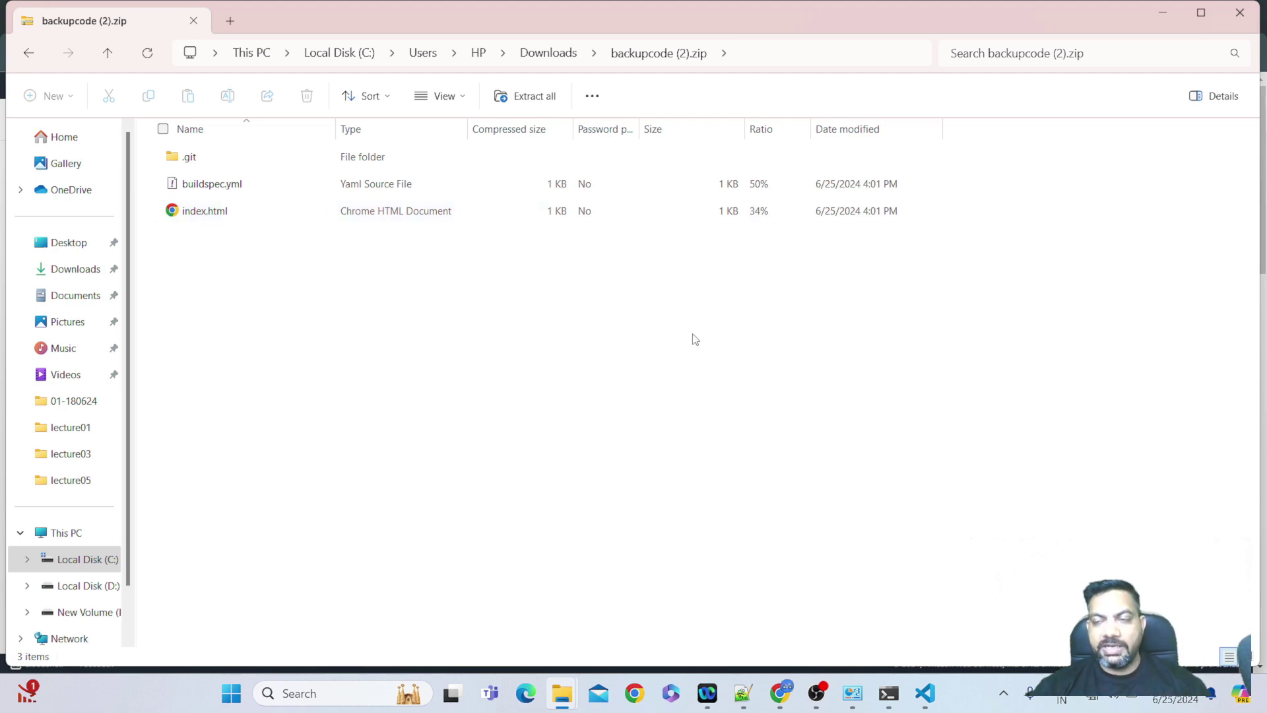
left_click(1165, 12)
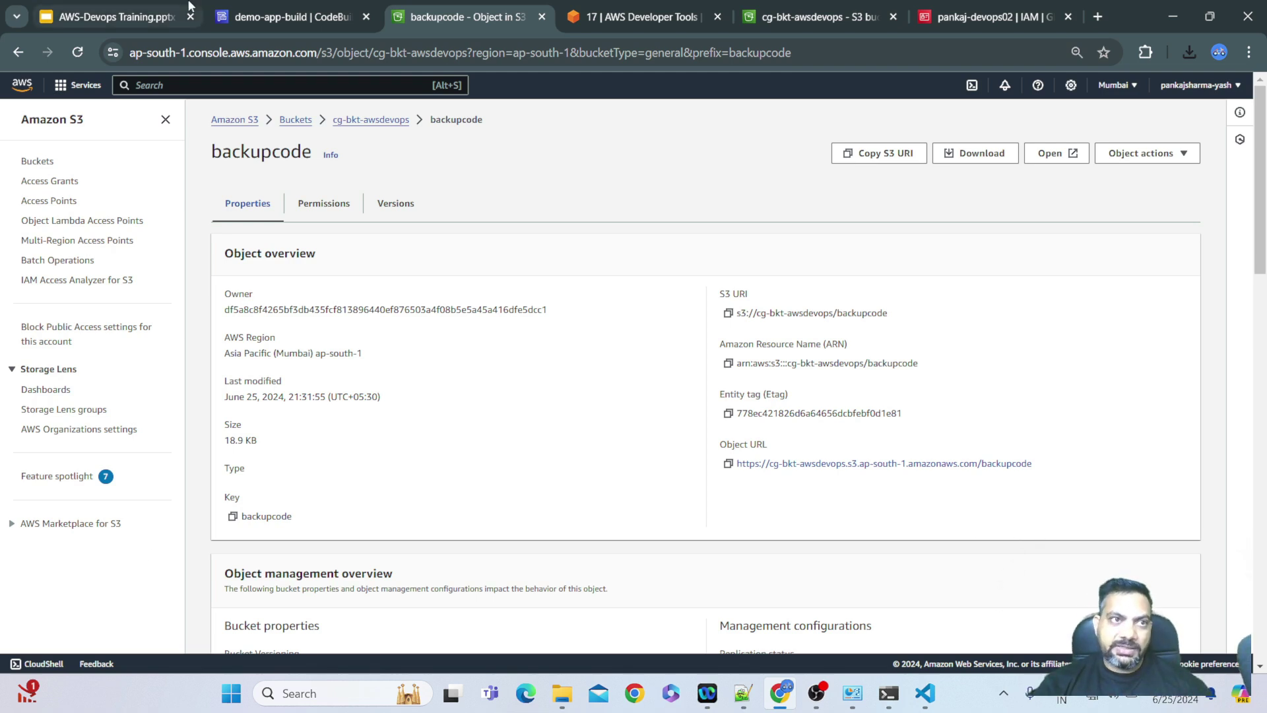
Return to the AWS-Devops Training presentation, start the slideshow at slide 51 and advance to slide 52
left_click(84, 19)
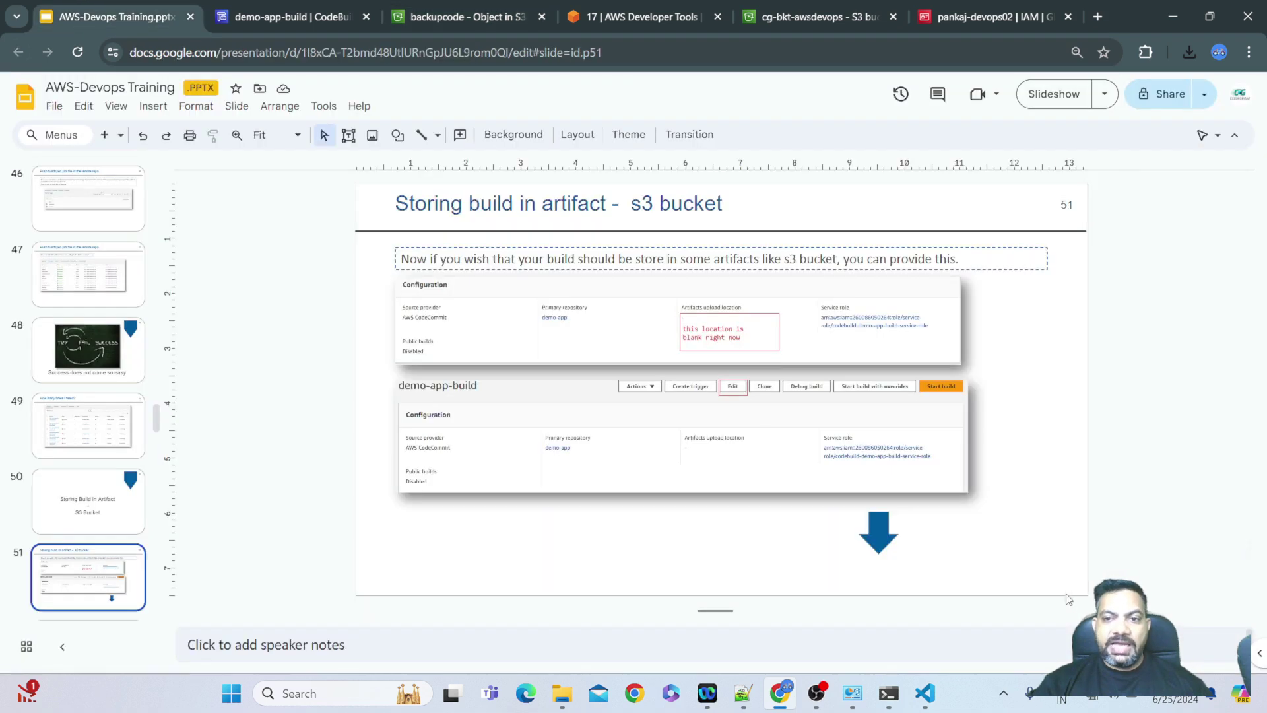
left_click(1056, 98)
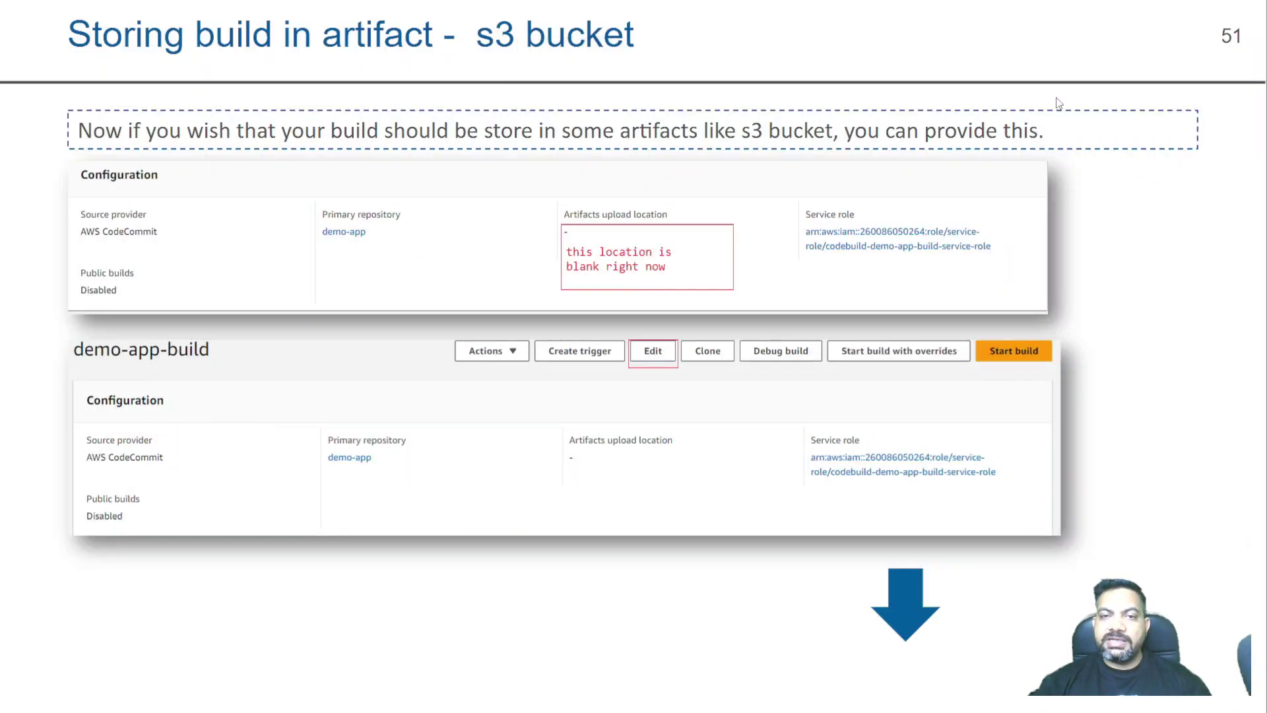
key("Right")
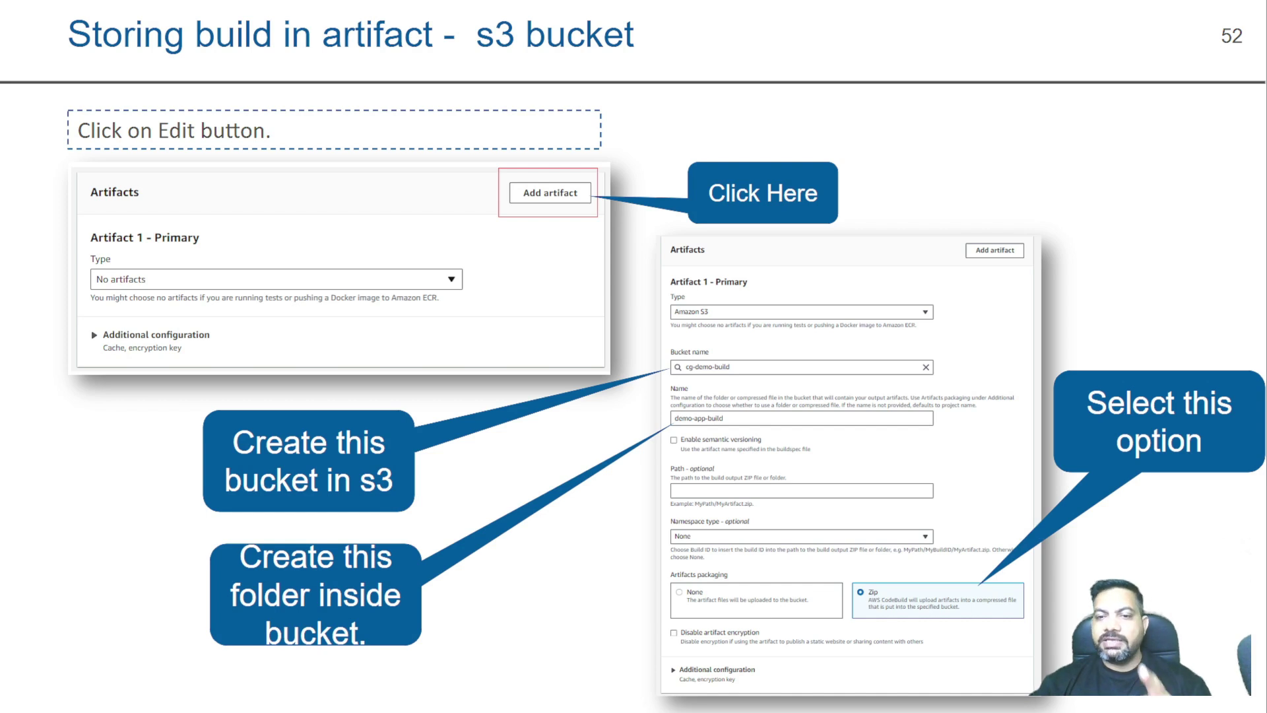